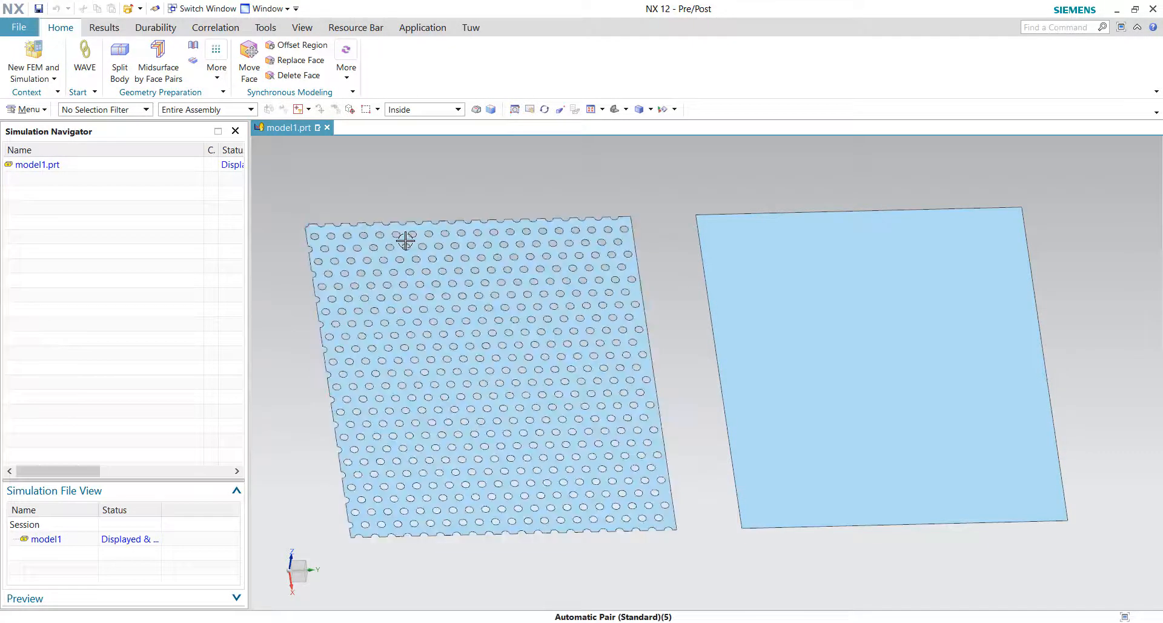
Step: Inspect the perforated plate and the solid plate by selecting each body and orbiting the view
left_click(385, 241)
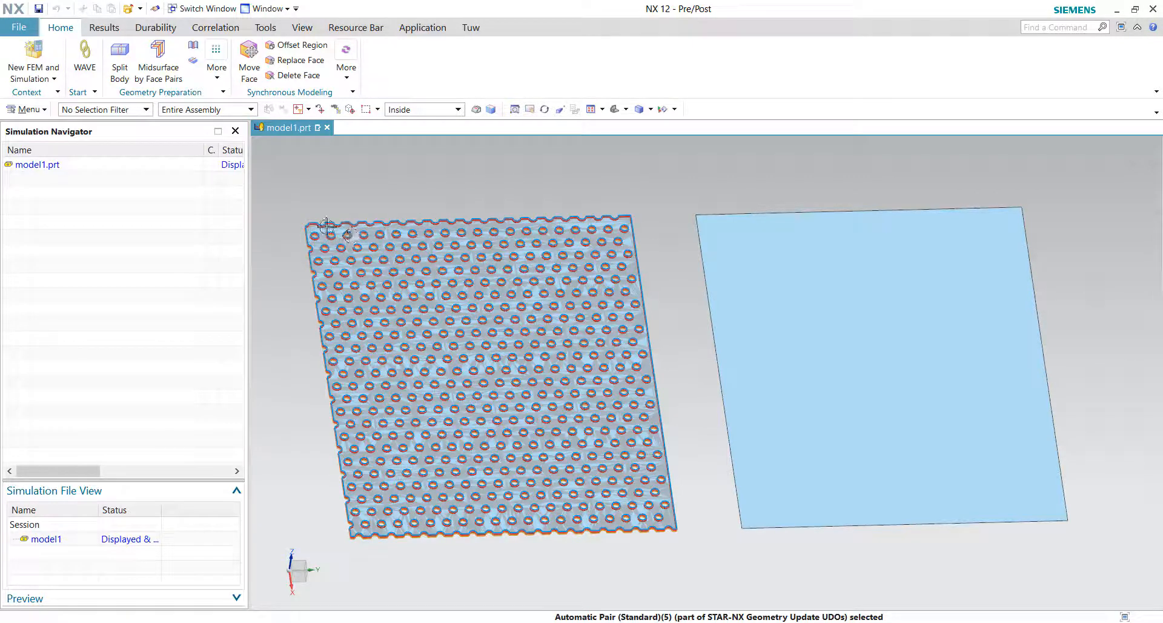
left_click(729, 584)
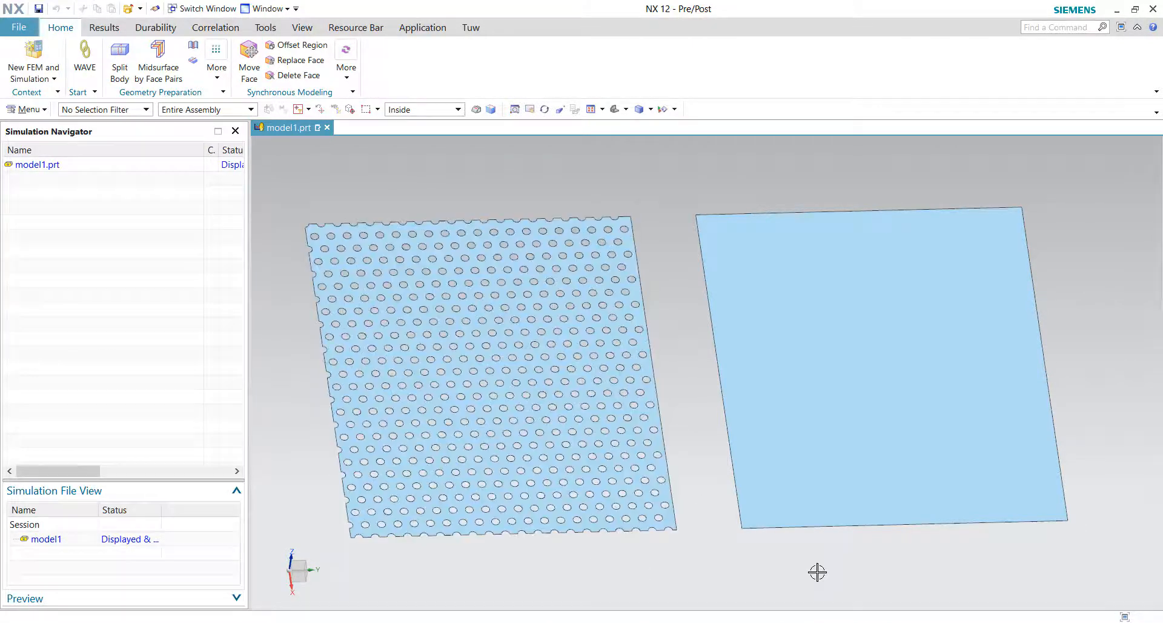
left_click(771, 307)
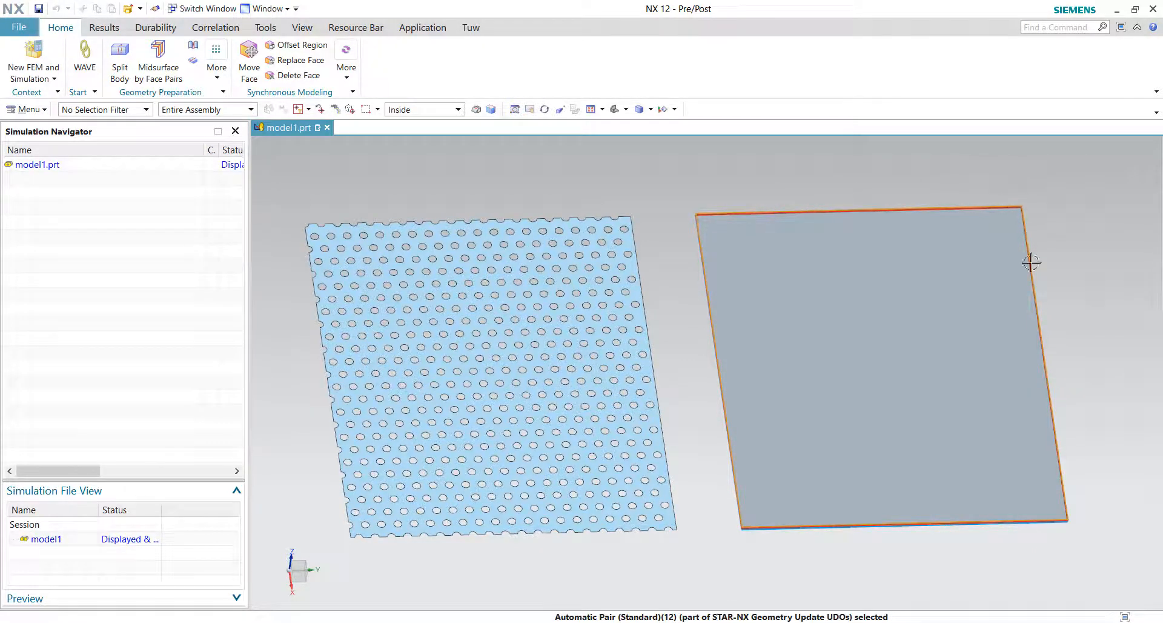
left_click(801, 557)
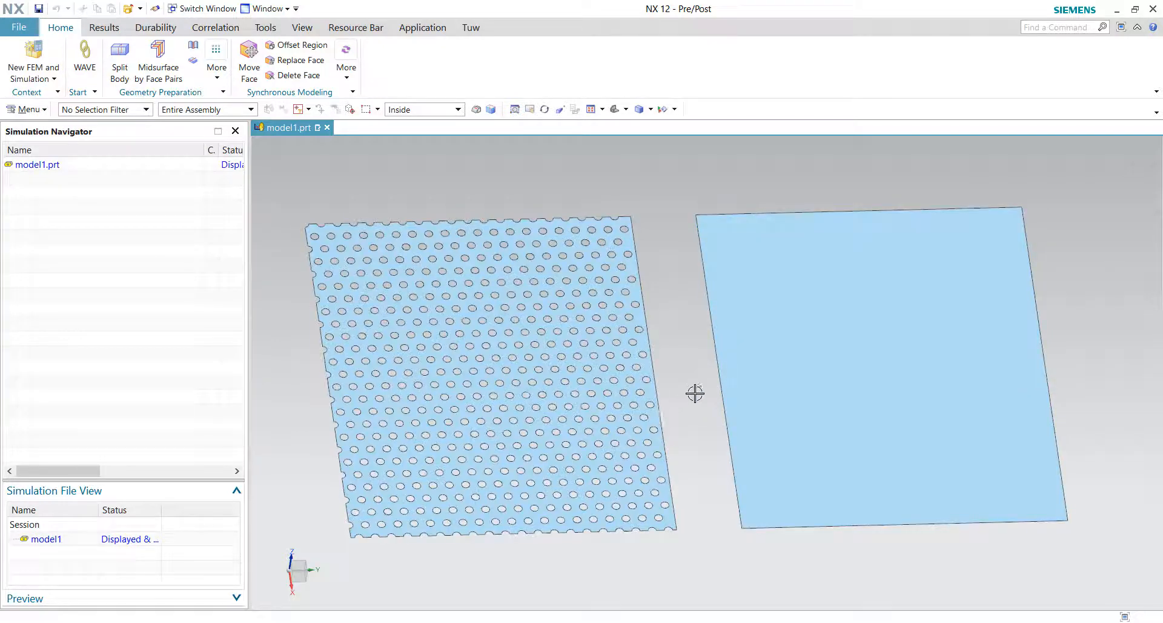
middle_click_drag(554, 350, 579, 350, "shift")
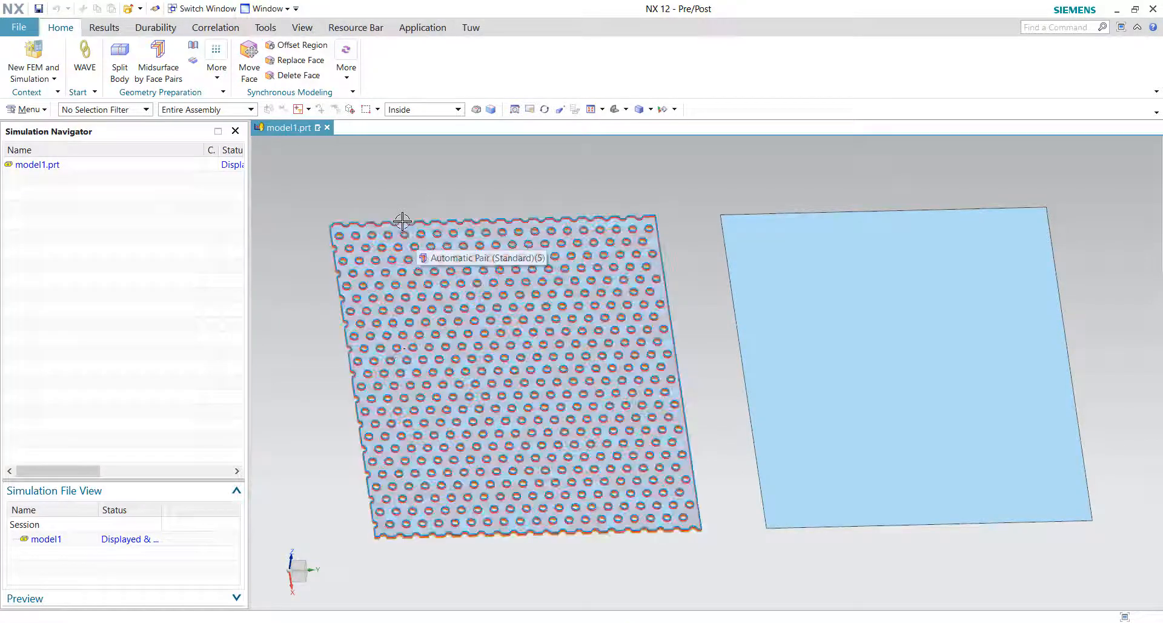
left_click(461, 316)
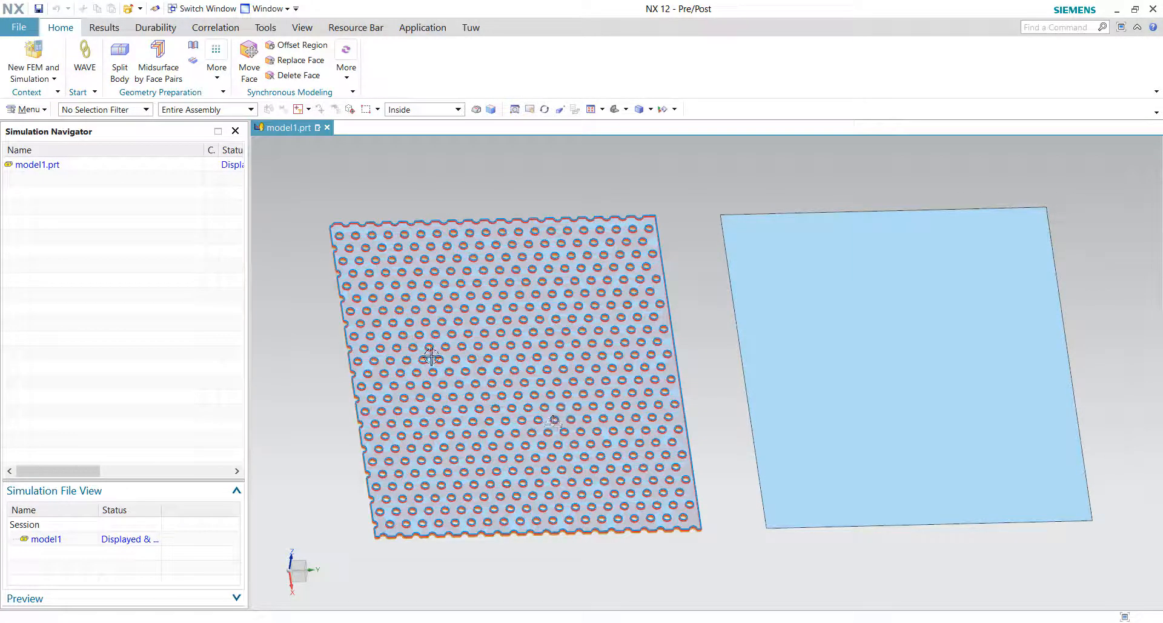
key("Escape")
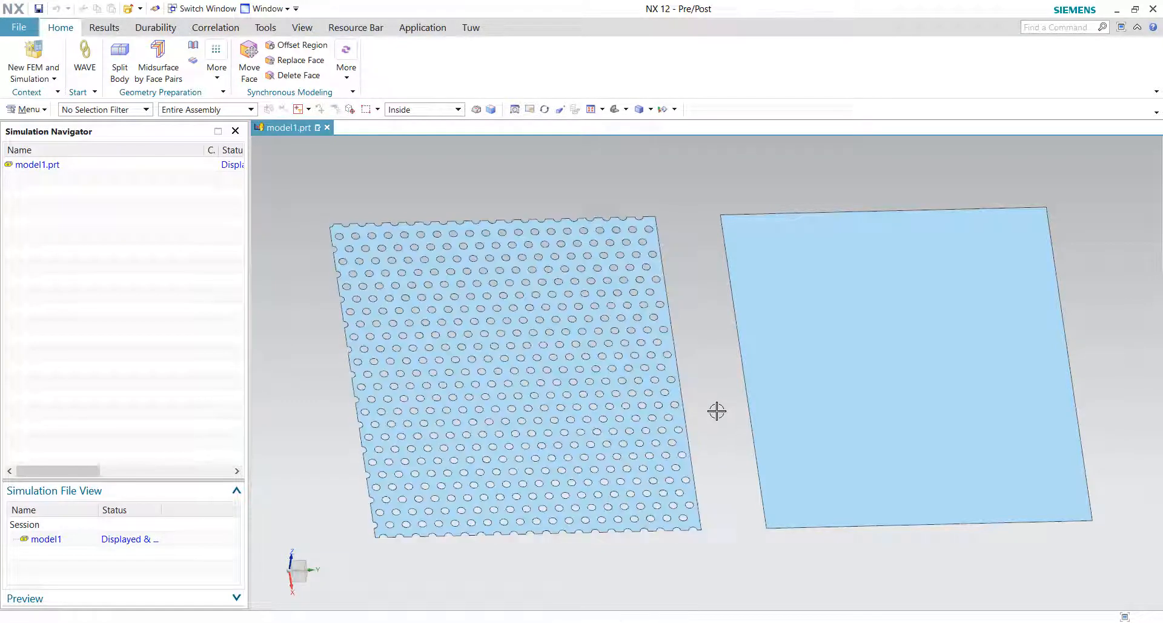
left_click(718, 407)
middle_click_drag(714, 307, 771, 379)
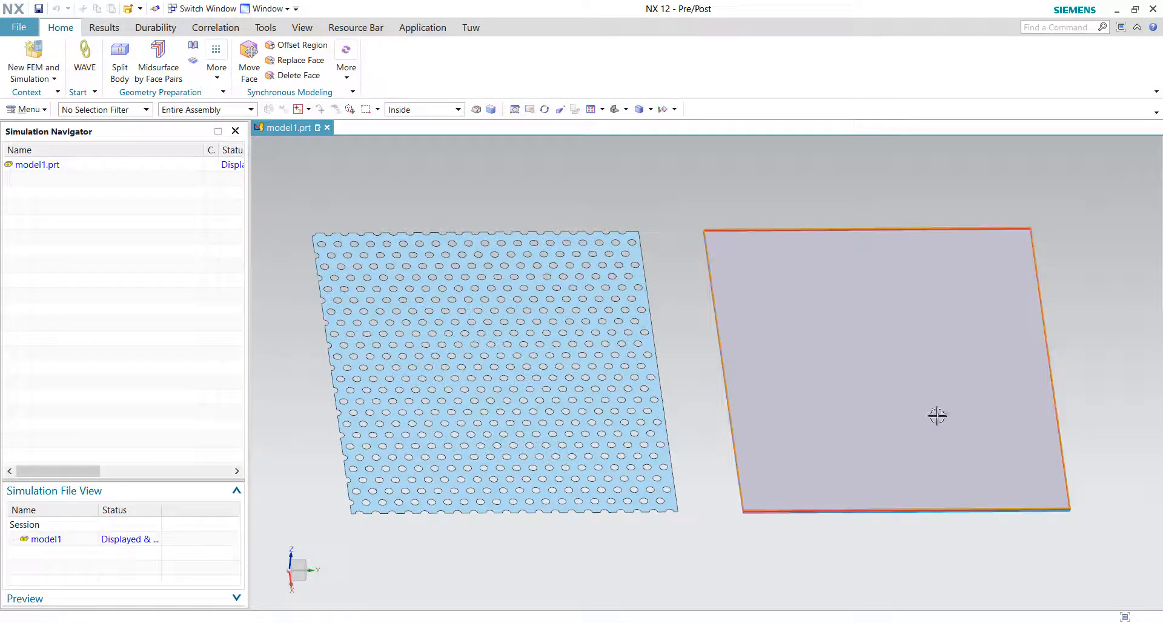
middle_click_drag(909, 376, 818, 299)
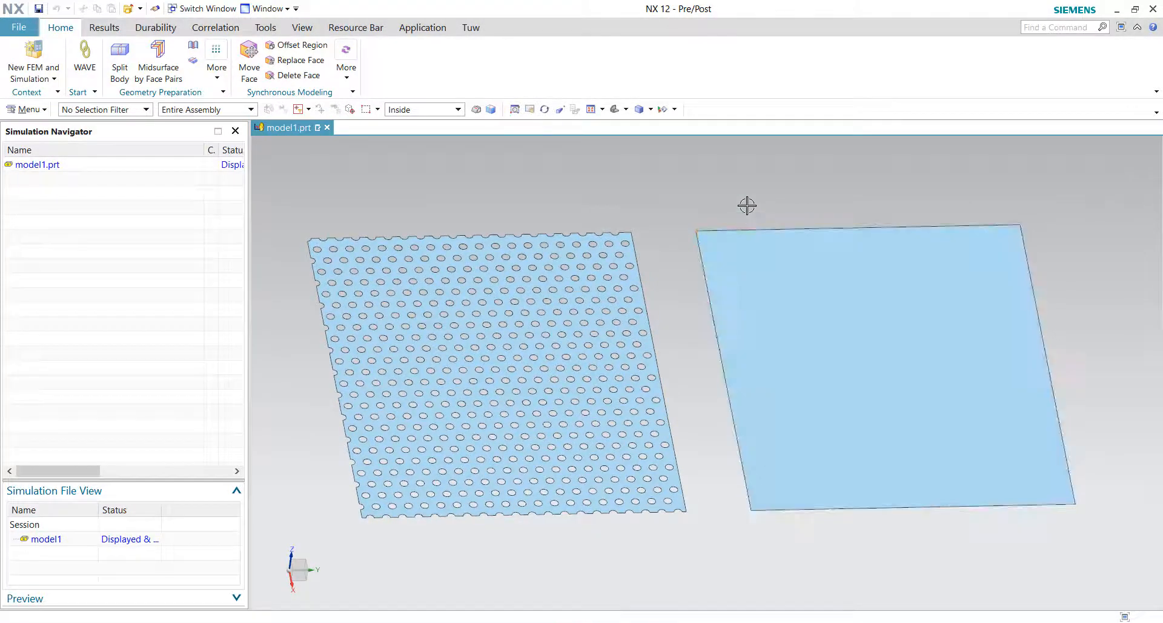
left_click(777, 201)
middle_click_drag(790, 216, 548, 207)
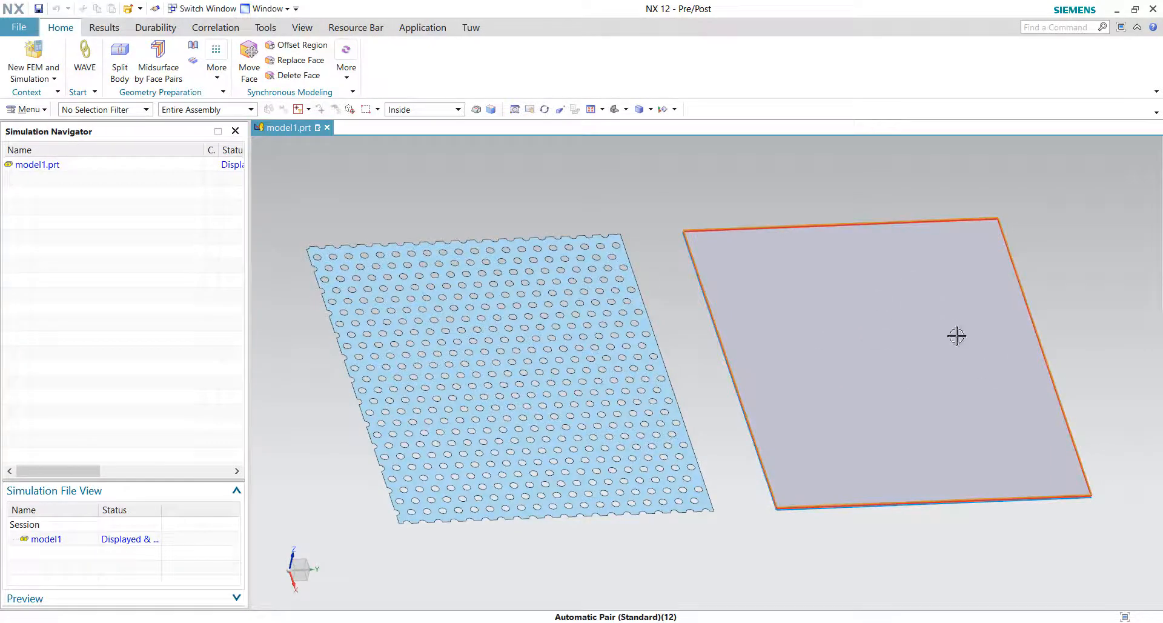
middle_click_drag(837, 286, 603, 199)
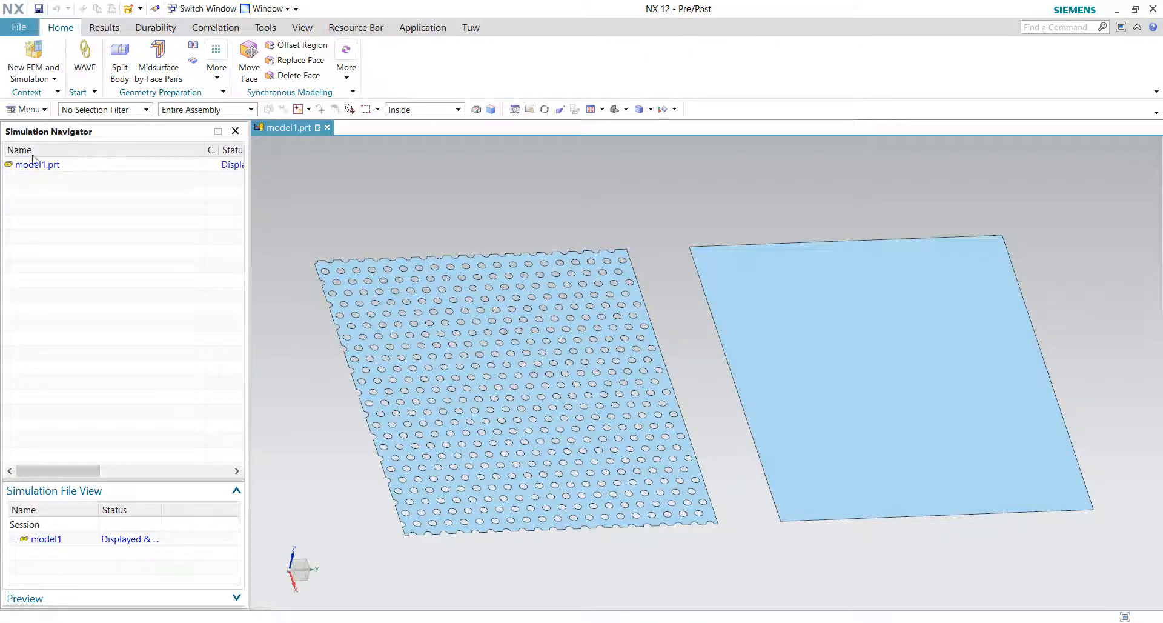
Step: Create a new FEM and Simulation for model1.prt, accepting the default NX Nastran structural settings
right_click(54, 169)
left_click(685, 24)
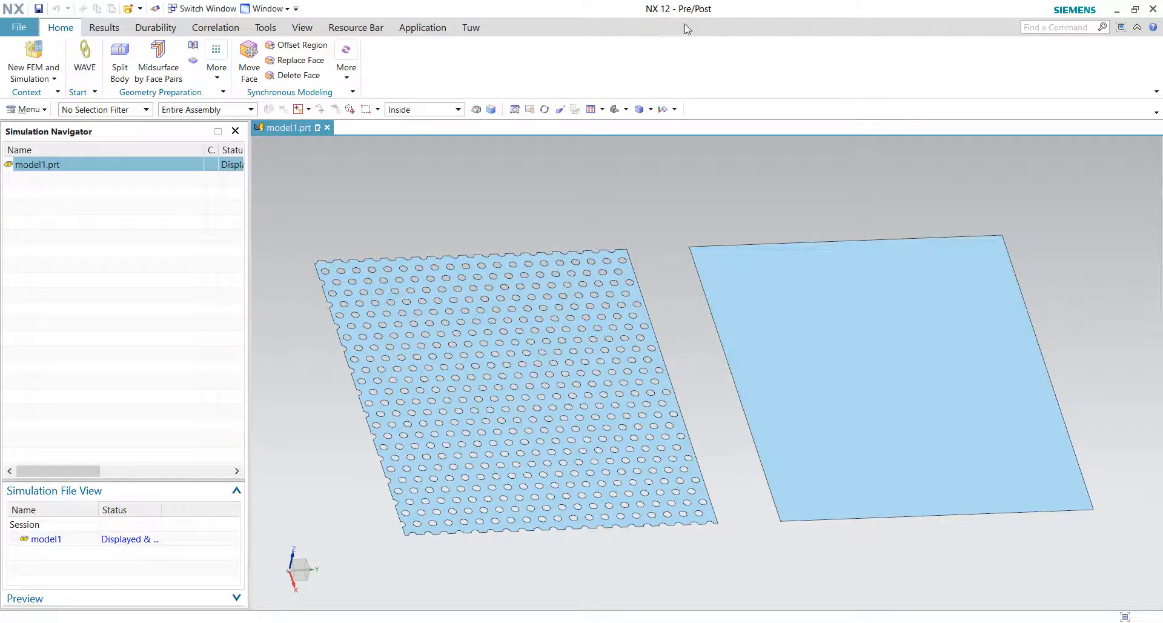
right_click(106, 172)
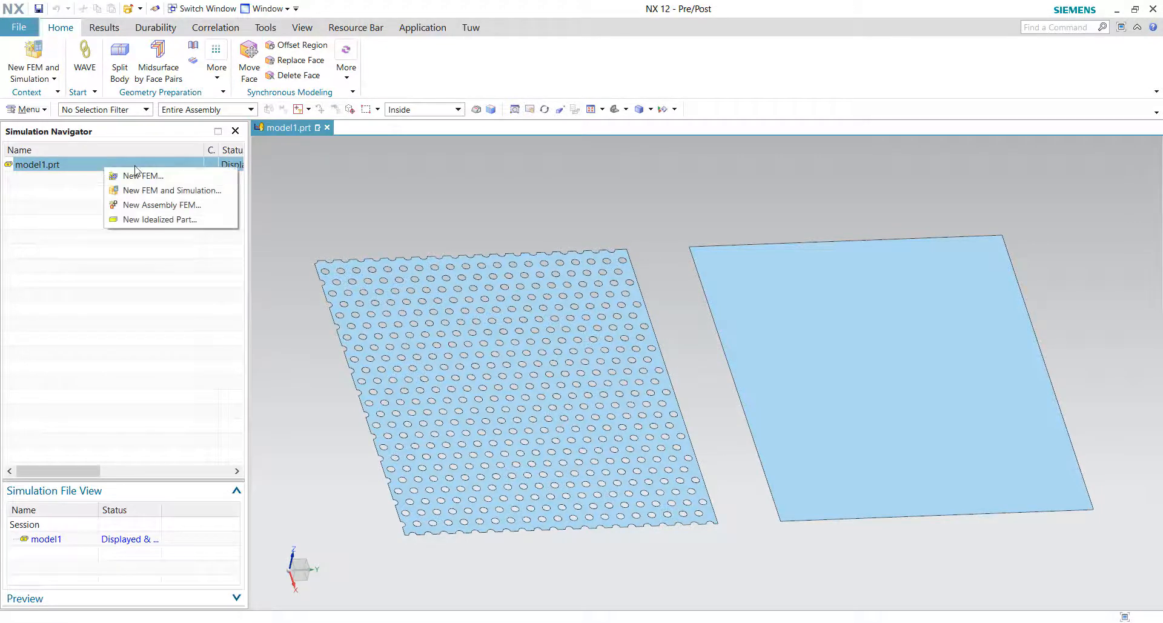
left_click(185, 189)
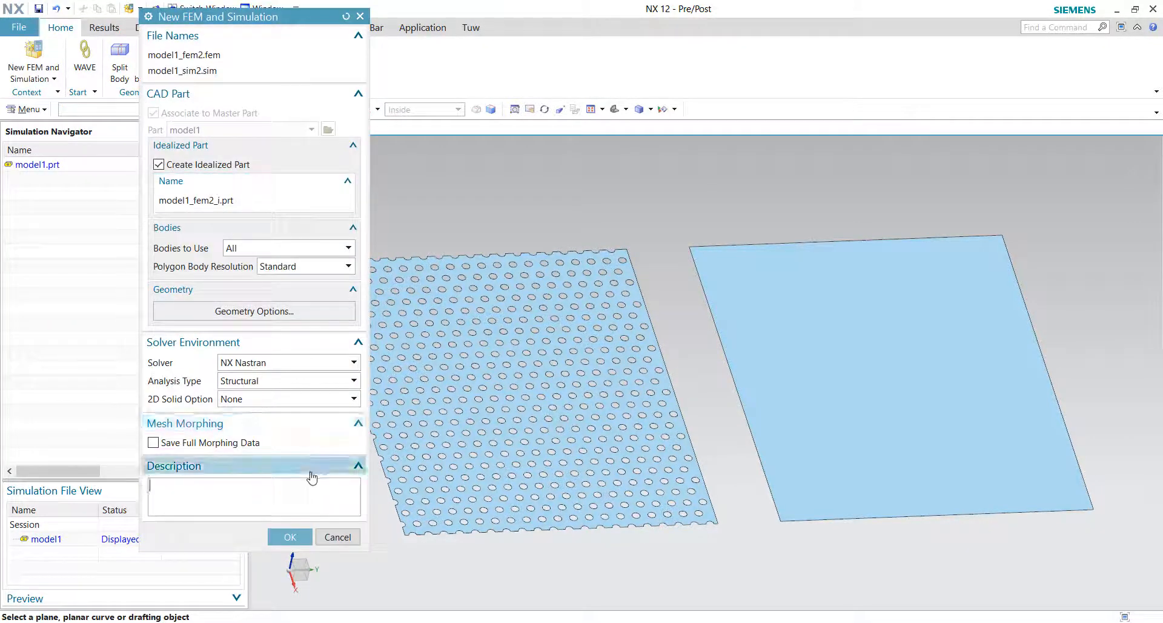
left_click(295, 533)
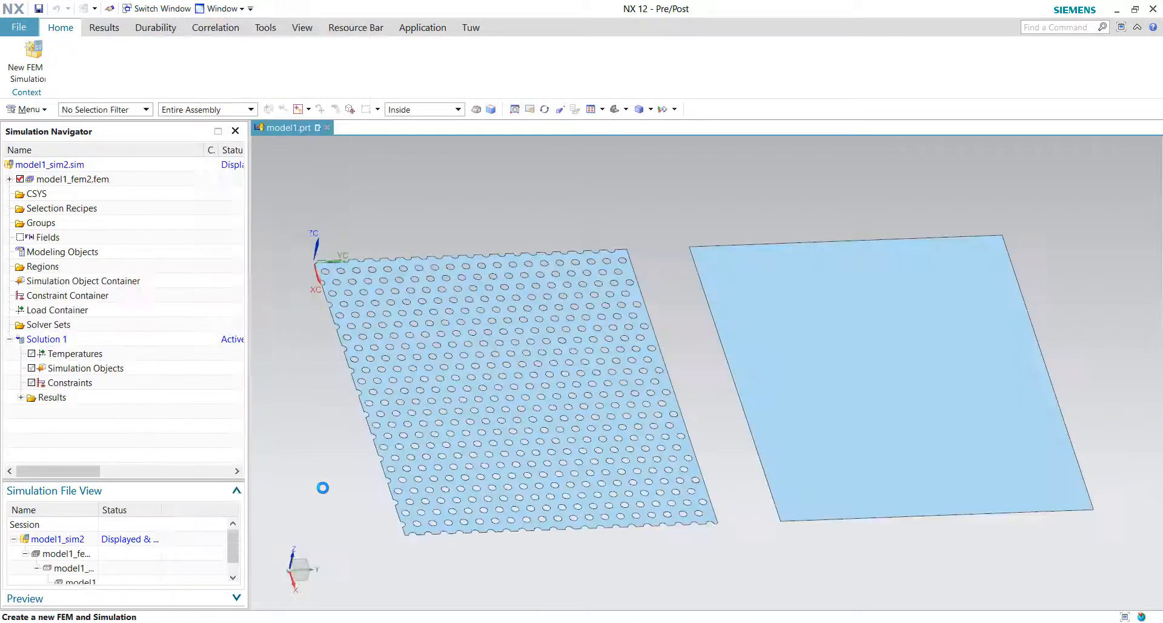
Step: Create Solution 1 with solution type SOL 101 Linear Statics - Global Constraints
left_click(439, 465)
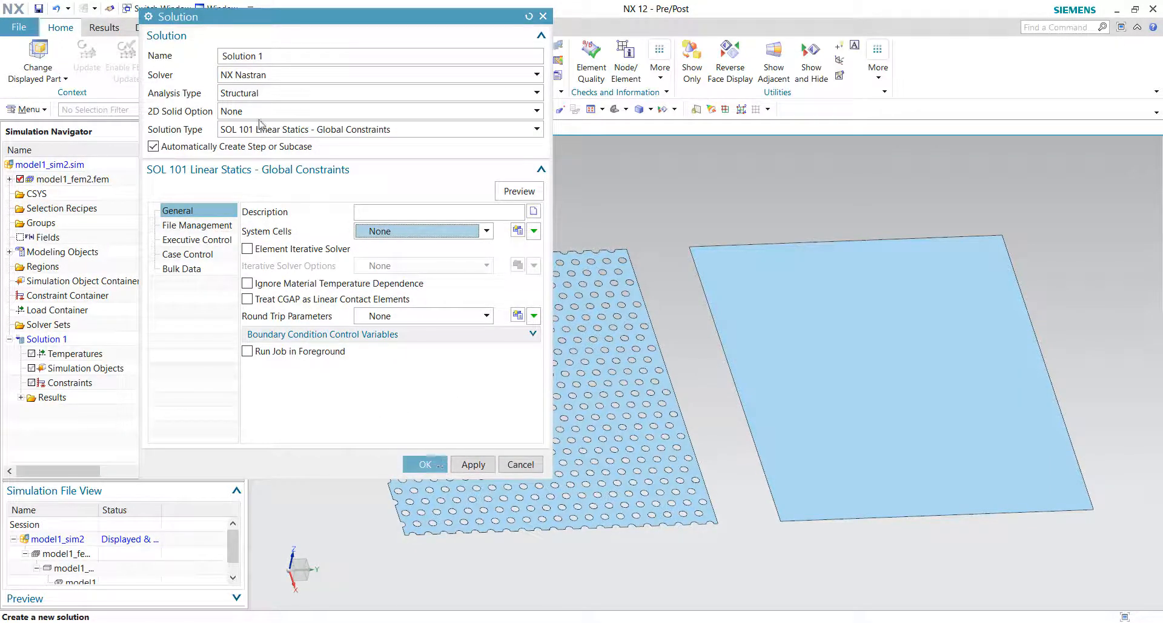
left_click(286, 130)
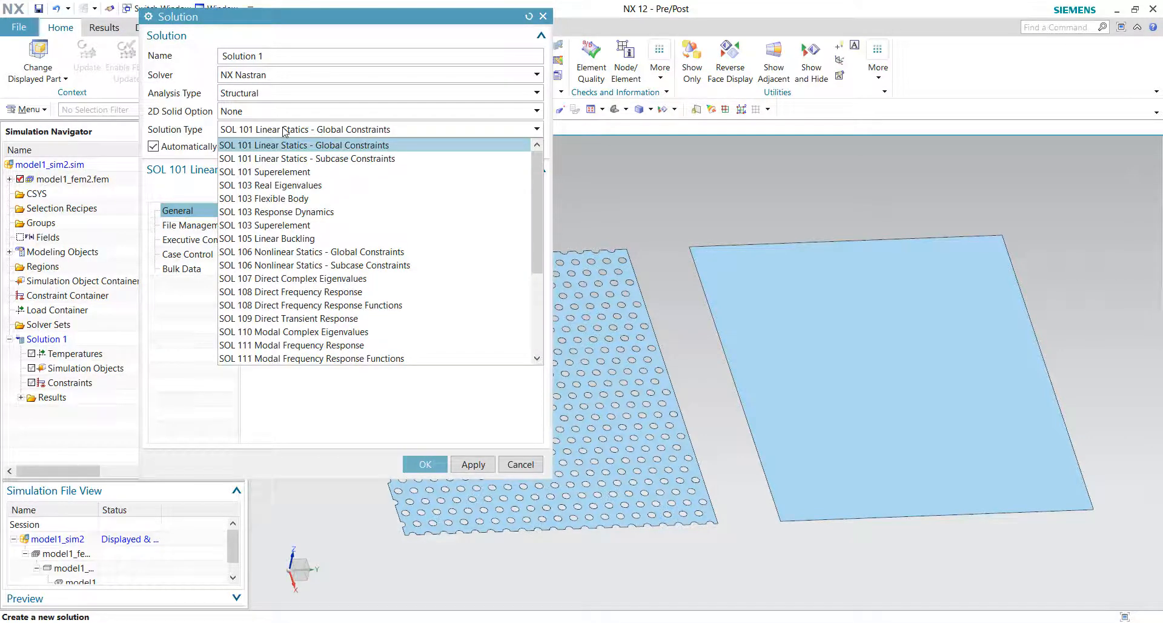
left_click(280, 134)
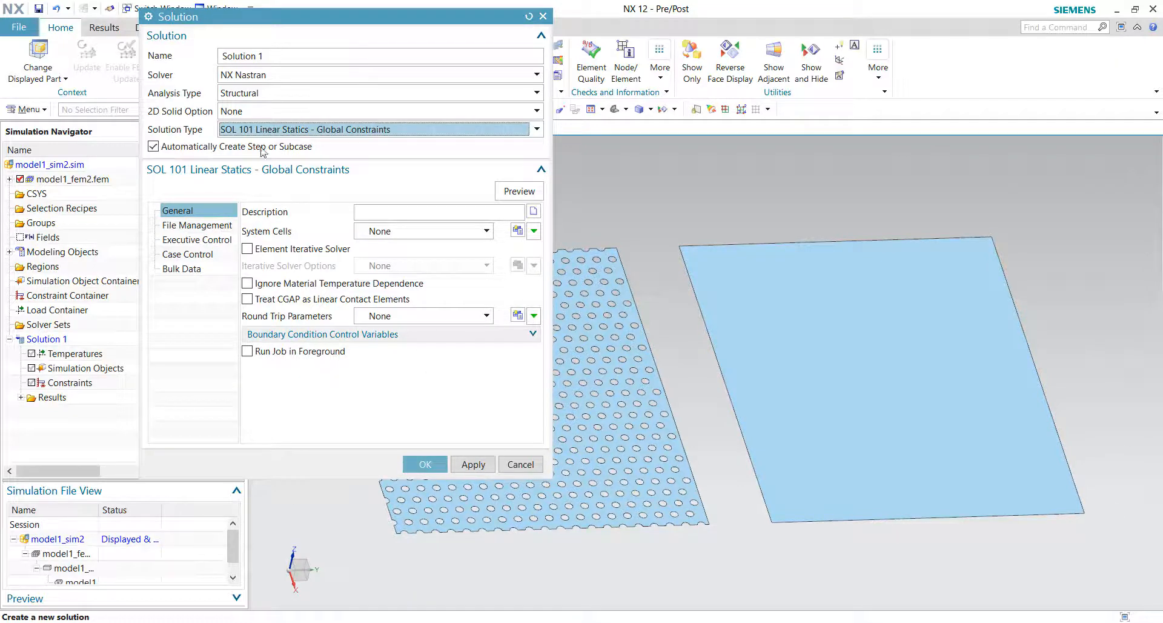
left_click(425, 464)
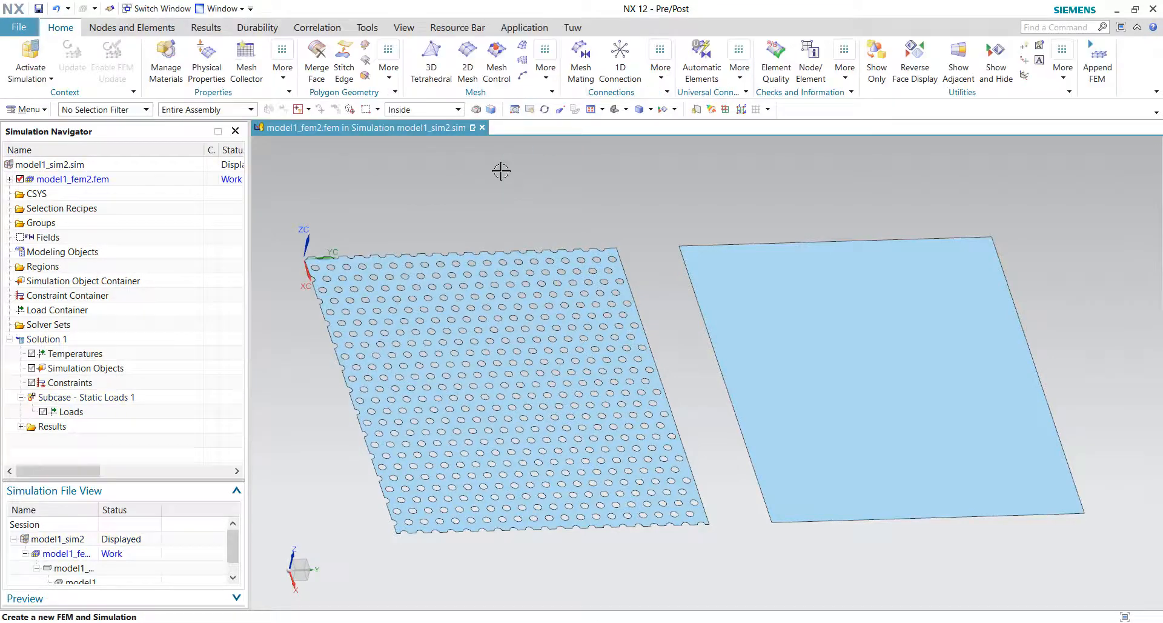
Step: Mesh the perforated plate with a 2D CQUAD4 Paver mesh using a 2 mm element size
left_click(466, 55)
left_click(548, 375)
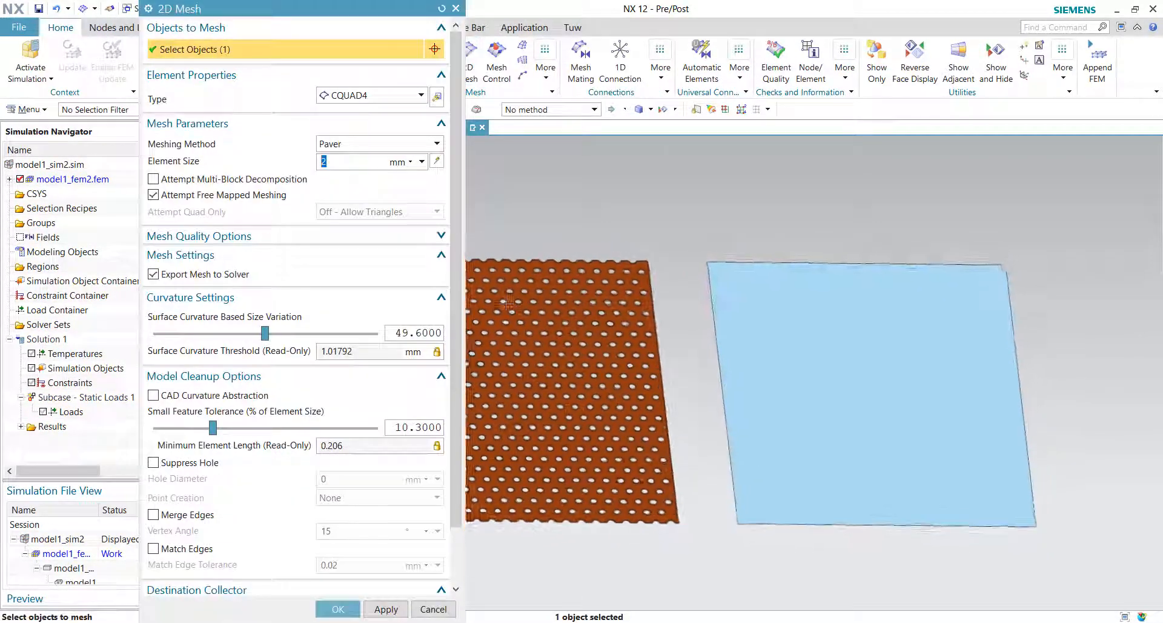
left_click(436, 161)
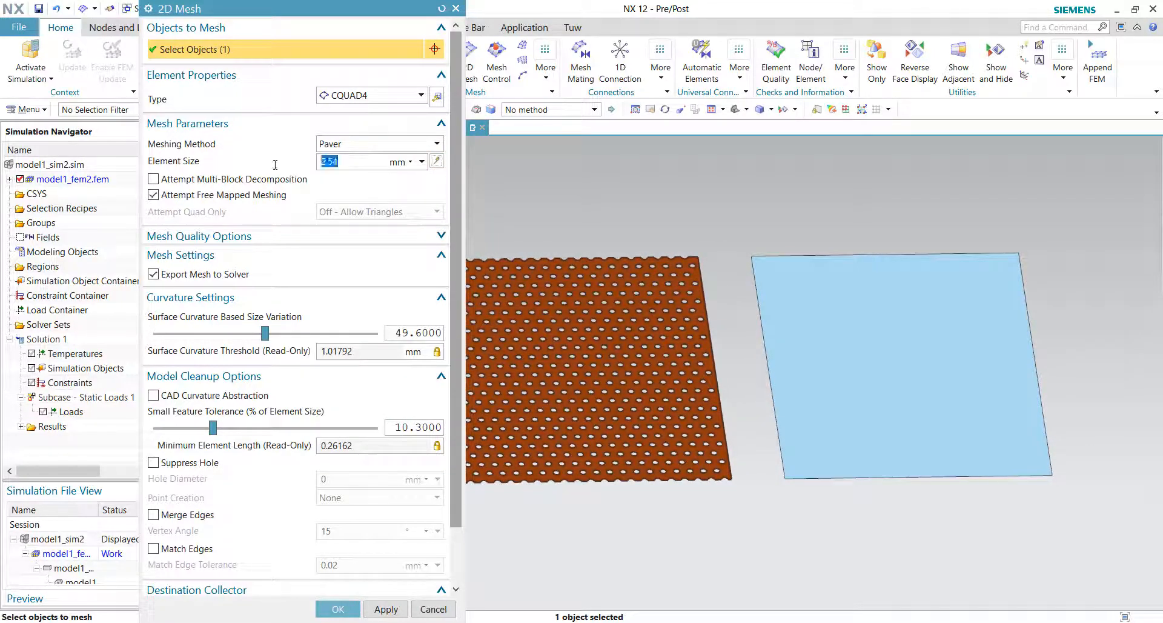
type("2")
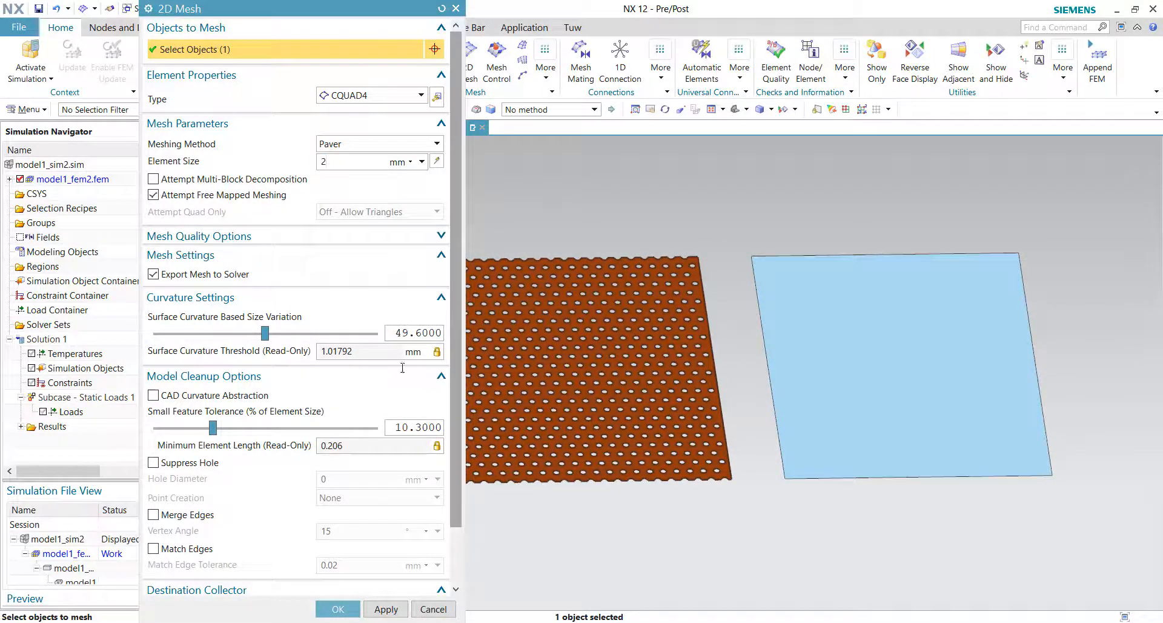
left_click(329, 613)
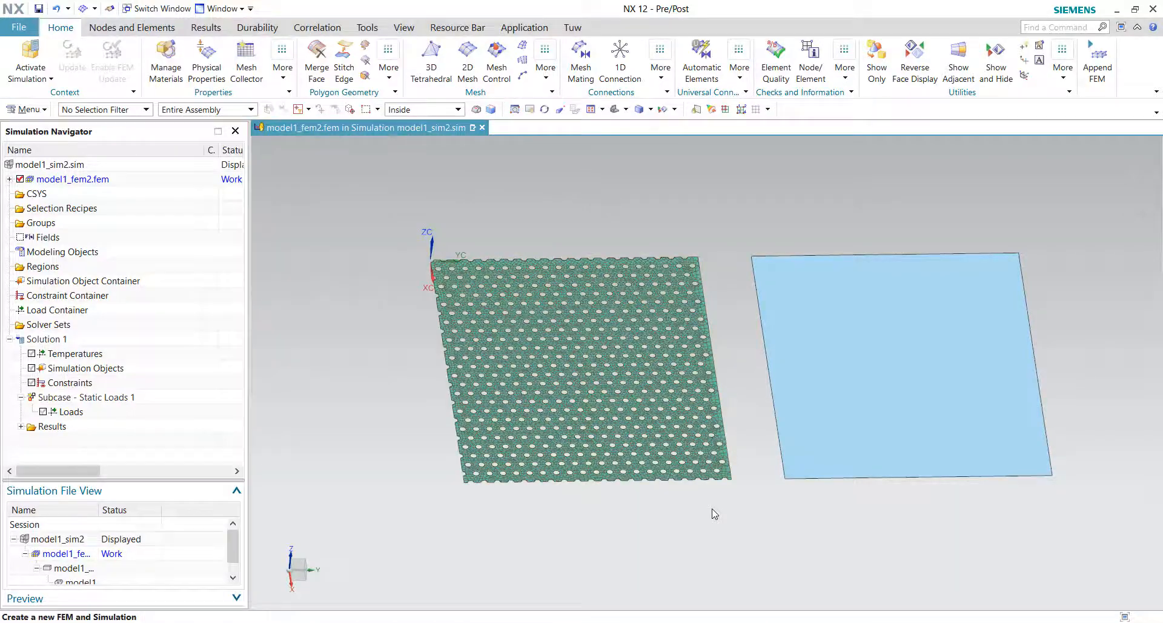
Step: Zoom in and examine the perforated plate's mesh around the holes and edges
scroll(705, 485, "up", 2)
scroll(705, 484, "up", 4)
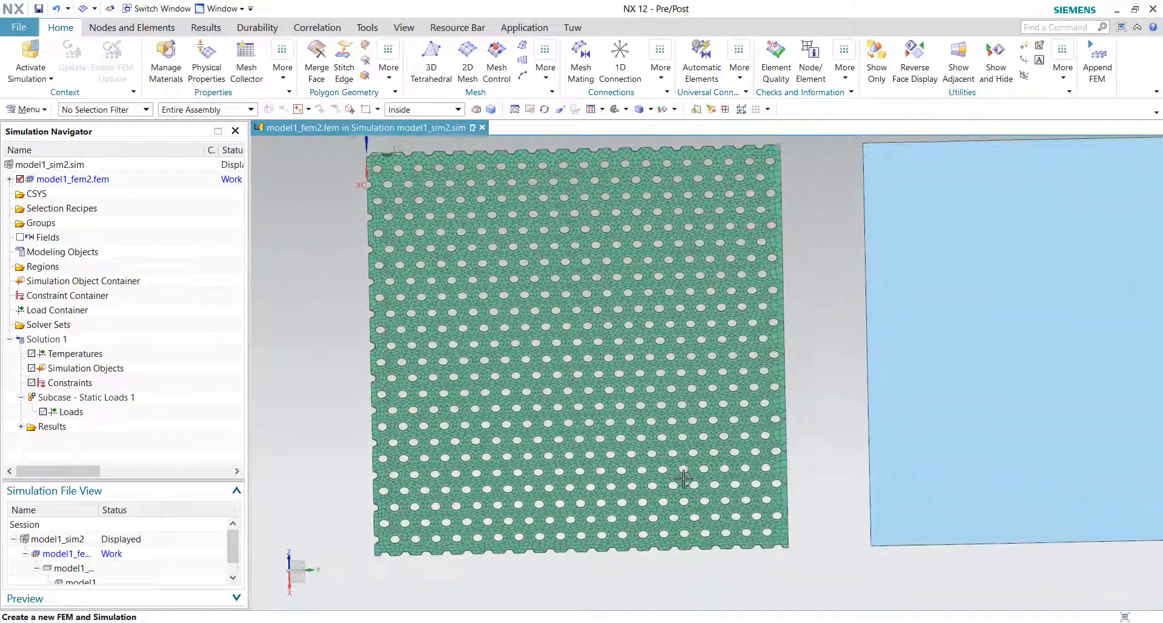
scroll(627, 465, "up", 4)
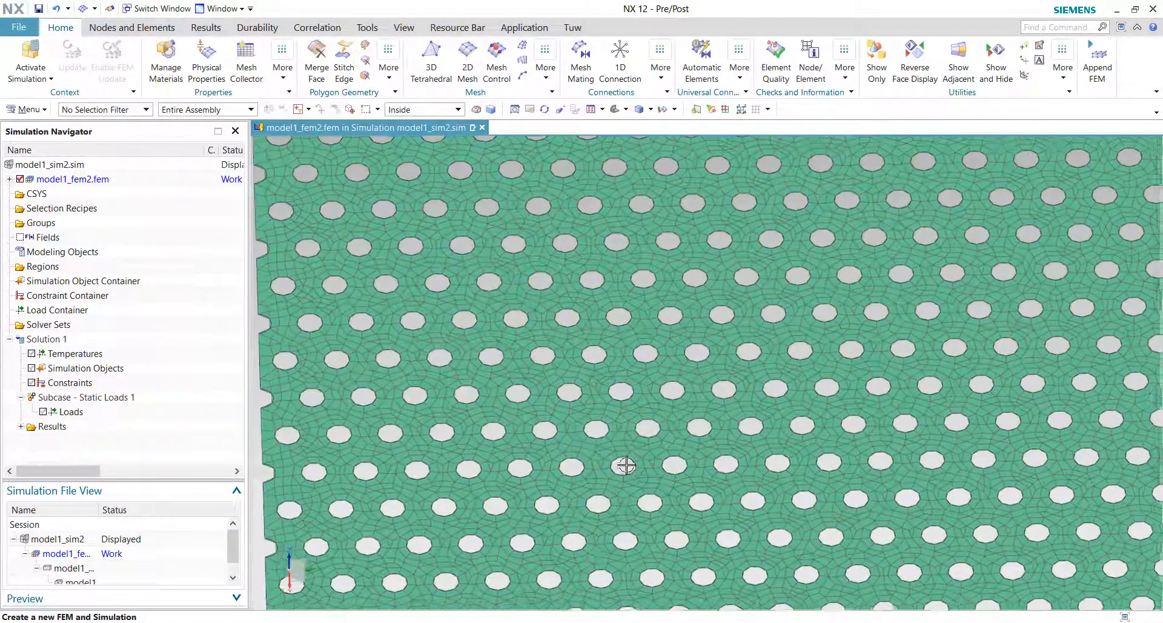
scroll(559, 438, "down", 2)
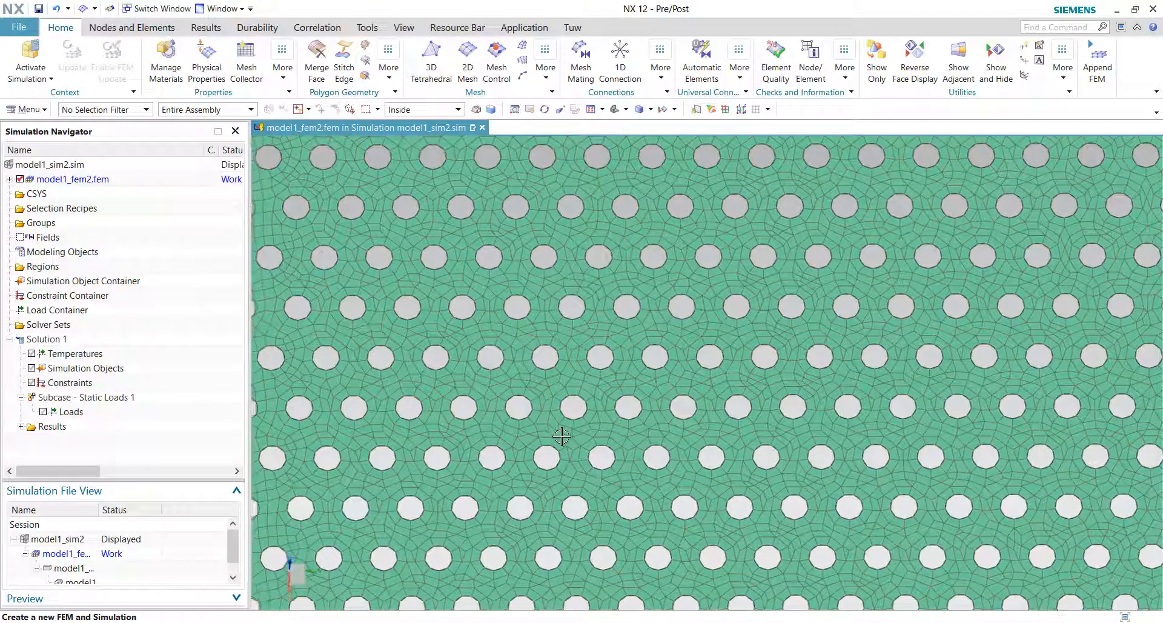
scroll(561, 436, "down", 3)
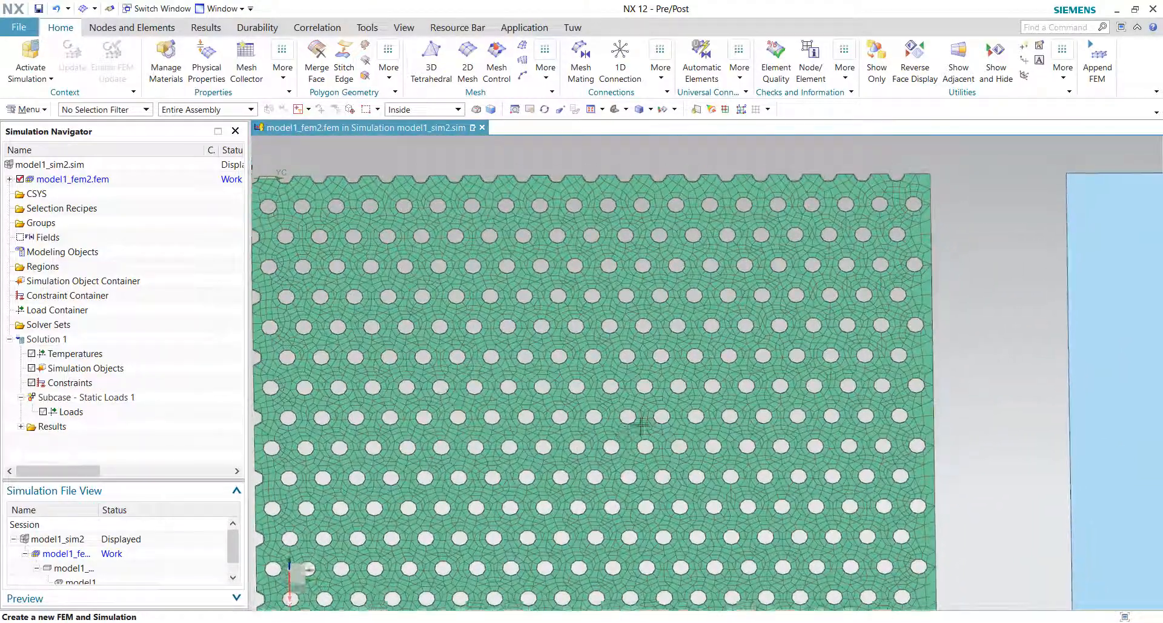
scroll(844, 418, "up", 2)
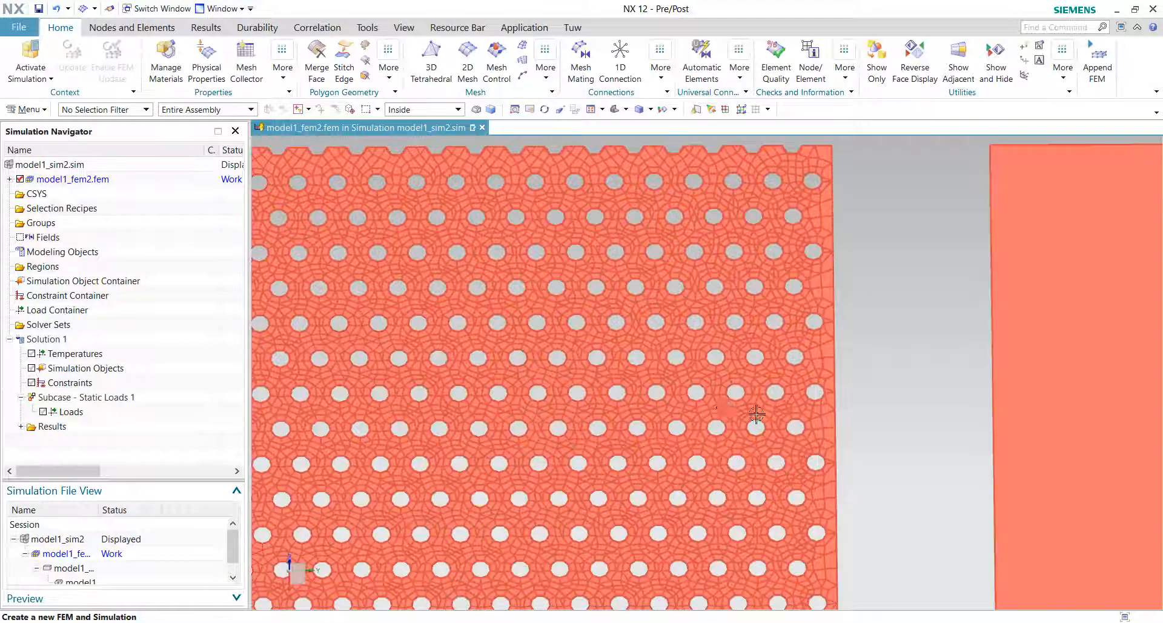
middle_click_drag(550, 421, 585, 440)
middle_click_drag(693, 459, 756, 516)
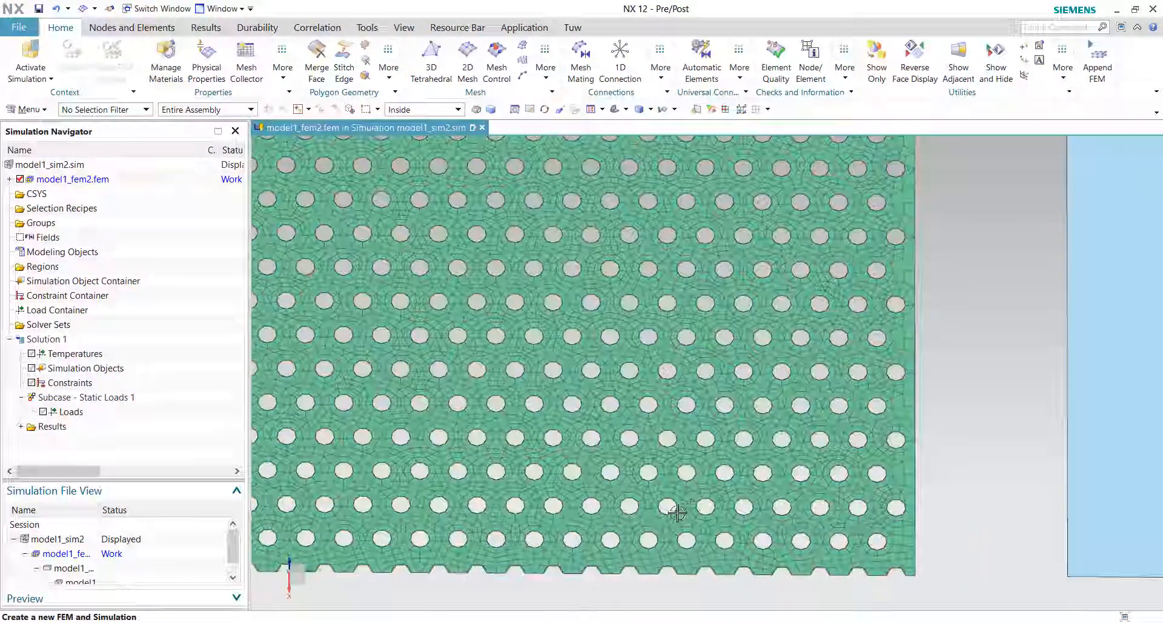
middle_click_drag(863, 508, 848, 450)
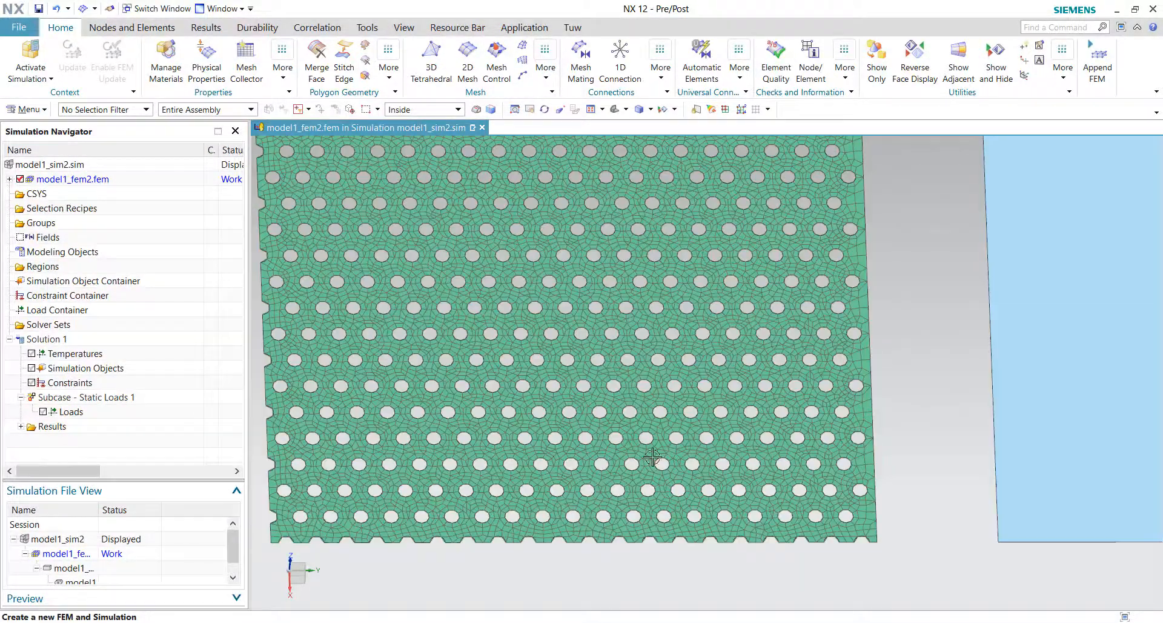
middle_click_drag(855, 148, 753, 238)
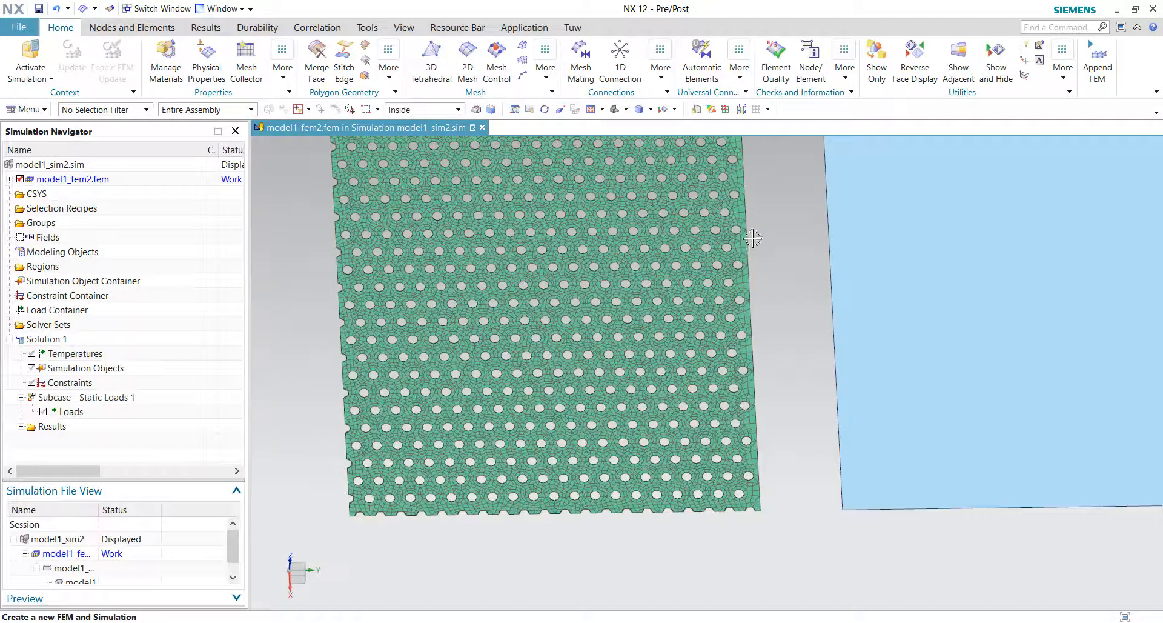
middle_click_drag(656, 354, 675, 226)
scroll(675, 201, "down", 3)
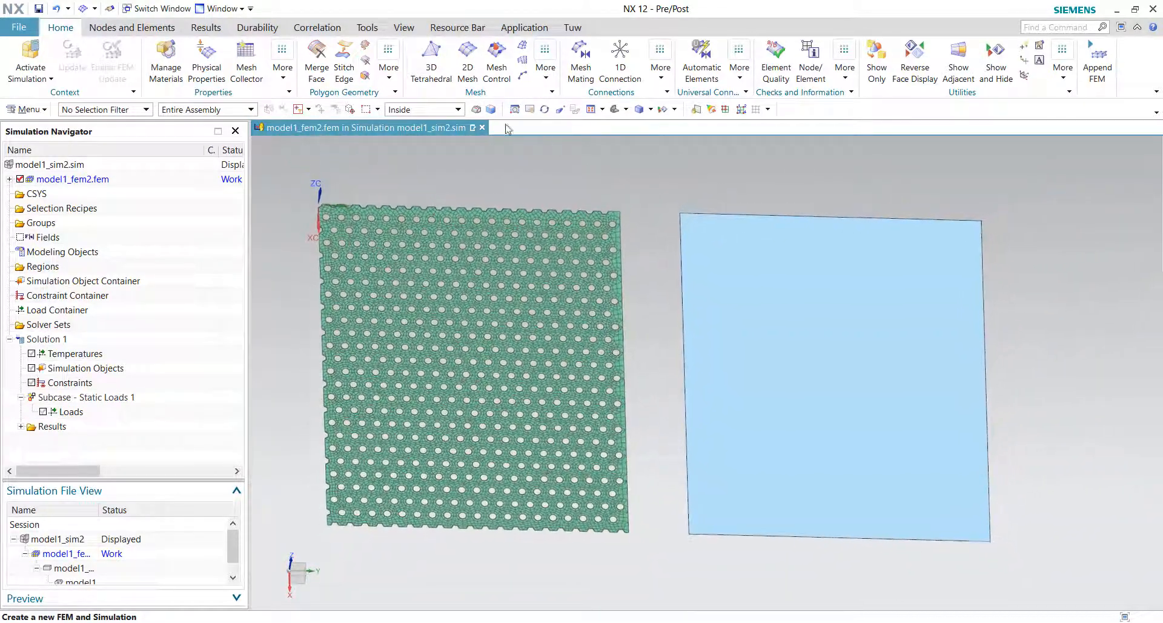
Step: Mesh the solid plate with a 2D CQUAD4 Paver mesh using a 2 mm element size
left_click(467, 58)
left_click(841, 340)
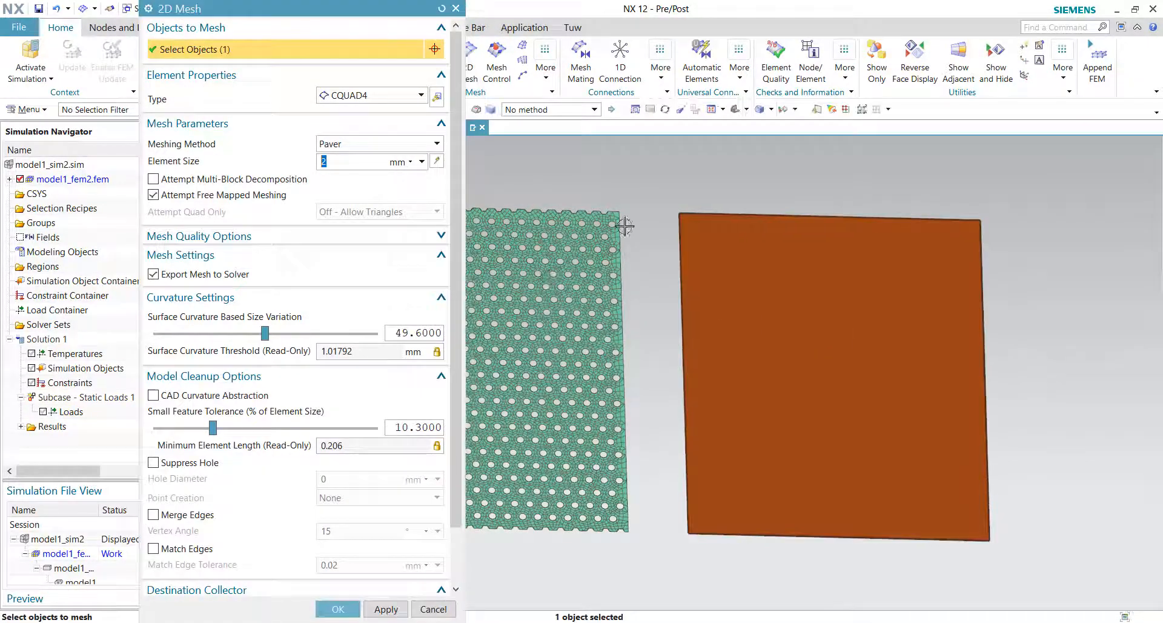
left_click(338, 608)
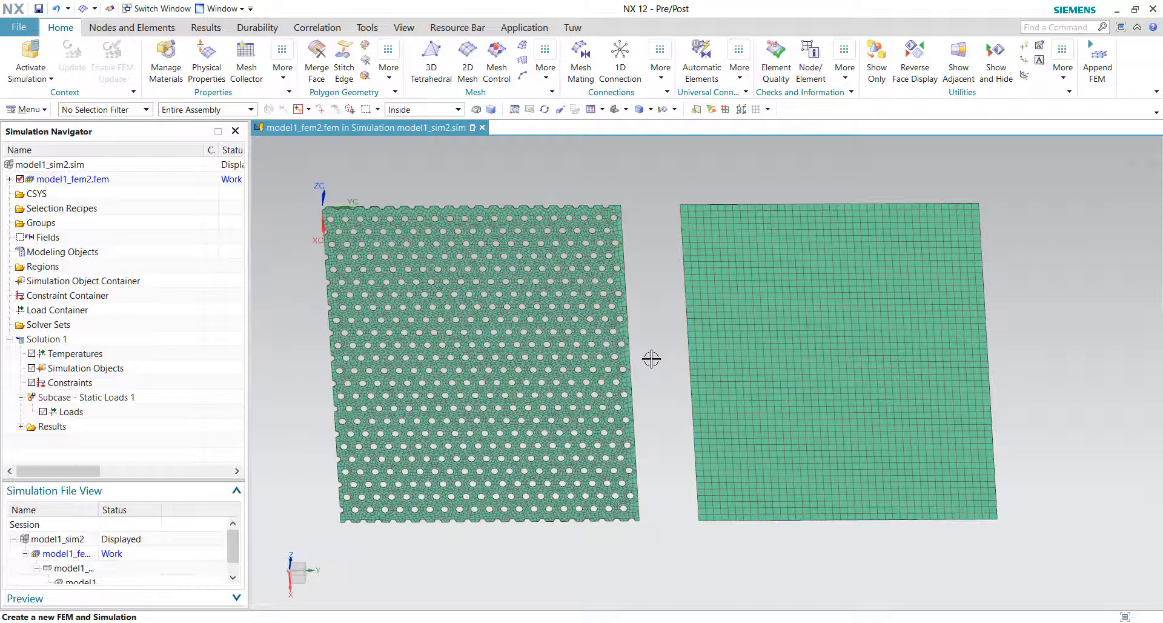
middle_click_drag(776, 356, 793, 347)
scroll(781, 357, "down", 1)
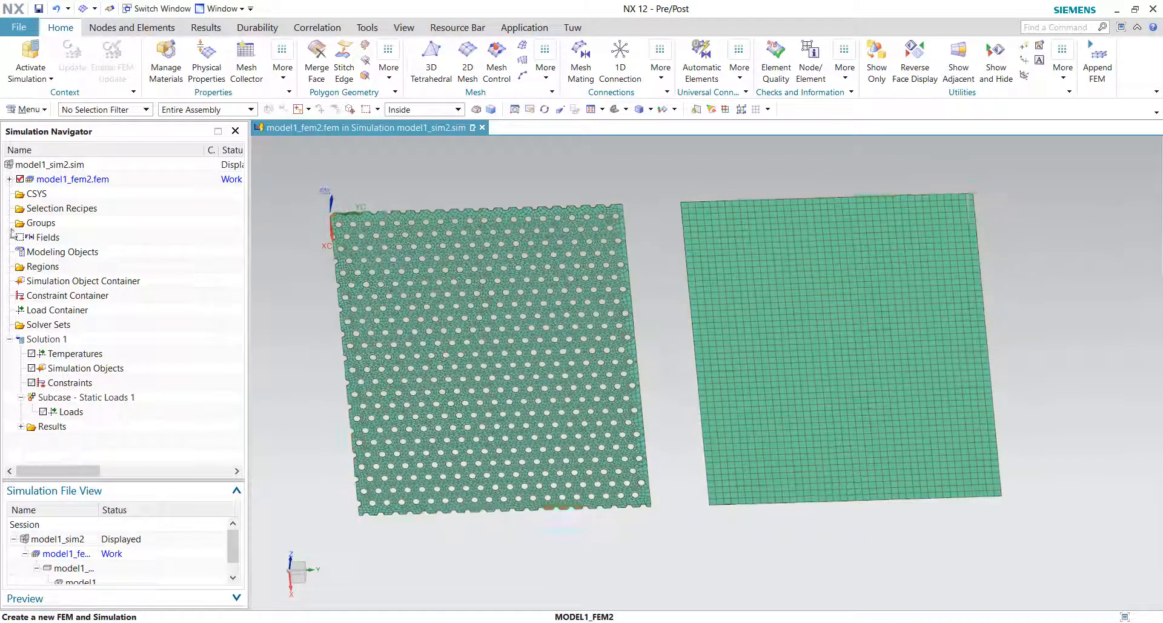
Step: Expand the FEM's 2D collectors in the navigator and inspect both ThinShell collectors and their meshes
middle_click_drag(714, 297, 778, 279)
left_click(9, 179)
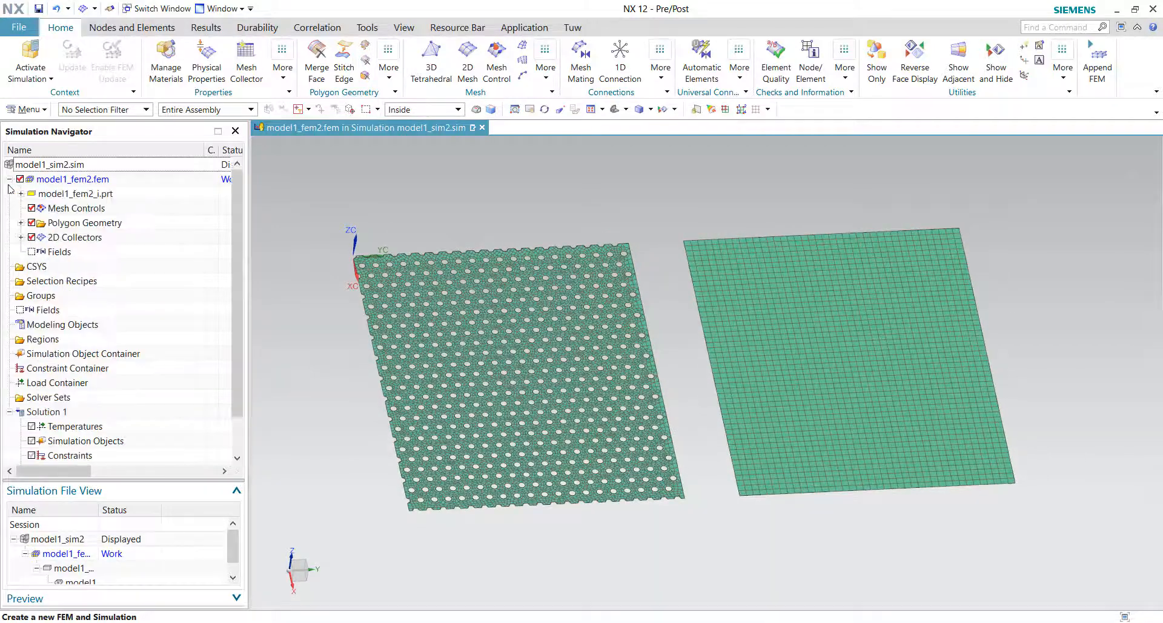
left_click(21, 238)
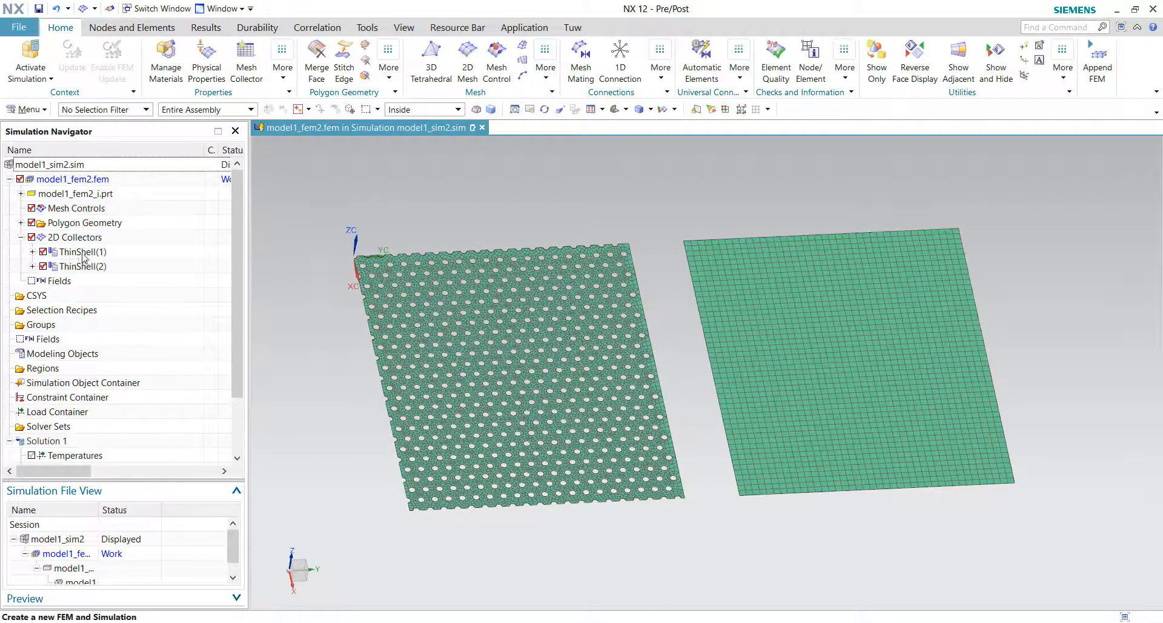
left_click(32, 252)
left_click(32, 281)
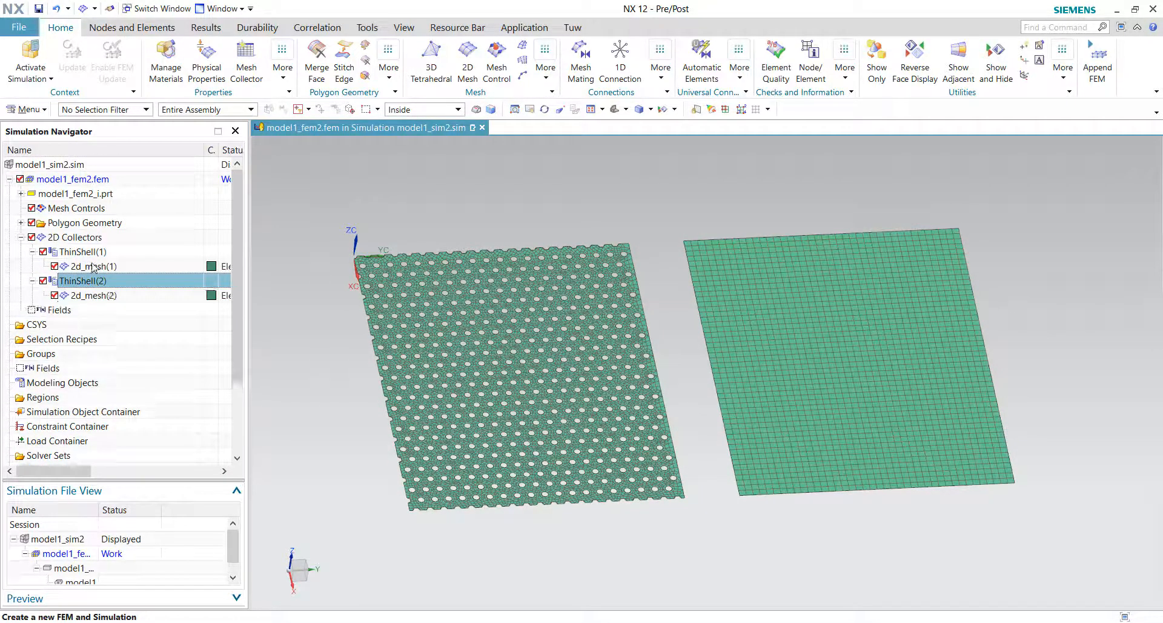
left_click(91, 266)
left_click(89, 252)
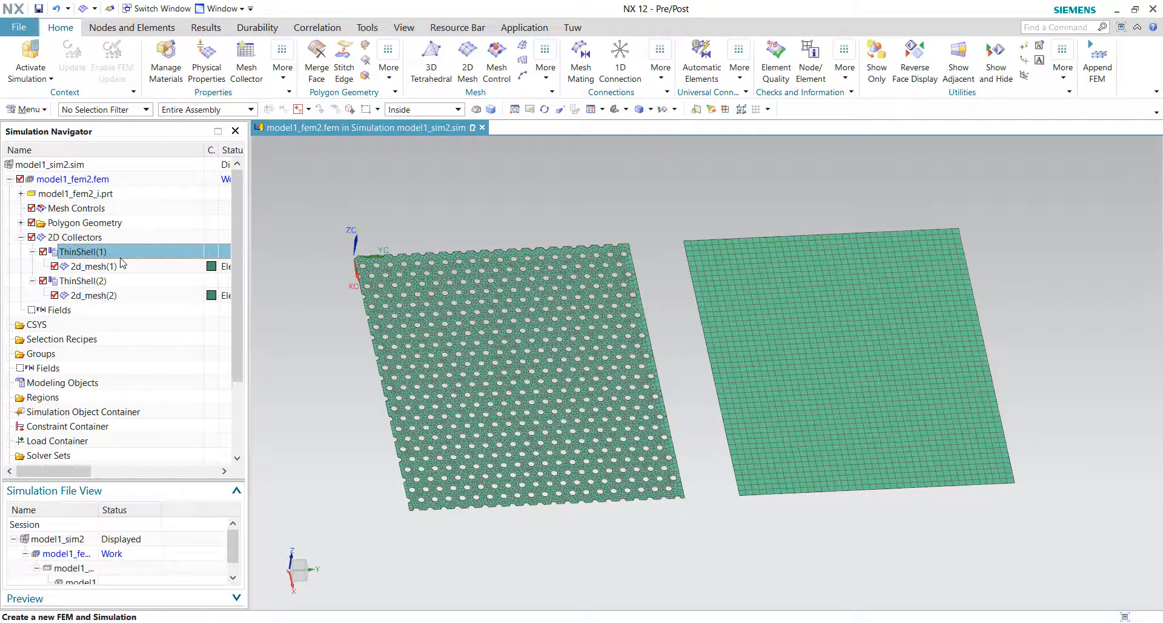
left_click(97, 295)
left_click(78, 281)
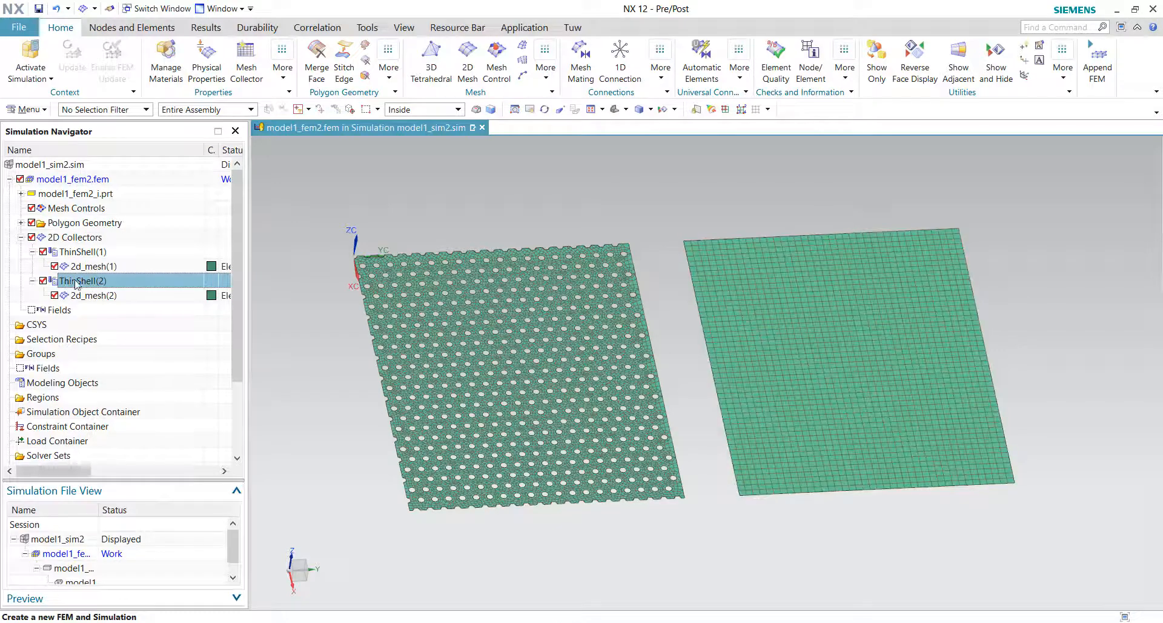
left_click(80, 251)
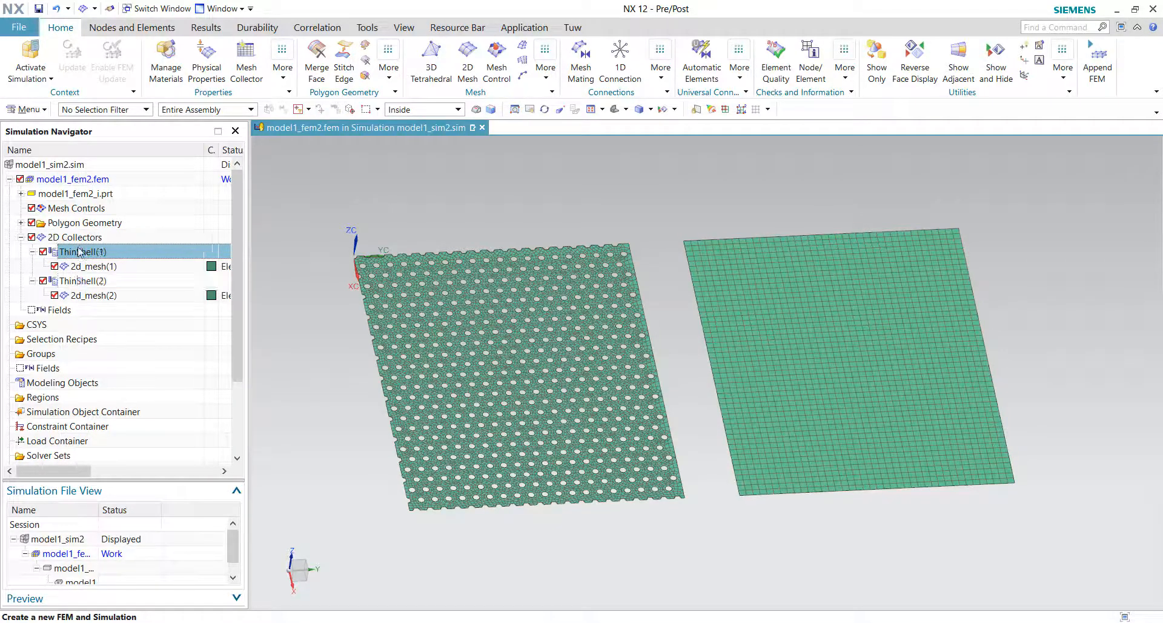
Step: Edit ThinShell(1) with a new shell property PSHELL1 using library Steel material and 1 mm default thickness
double_click(86, 257)
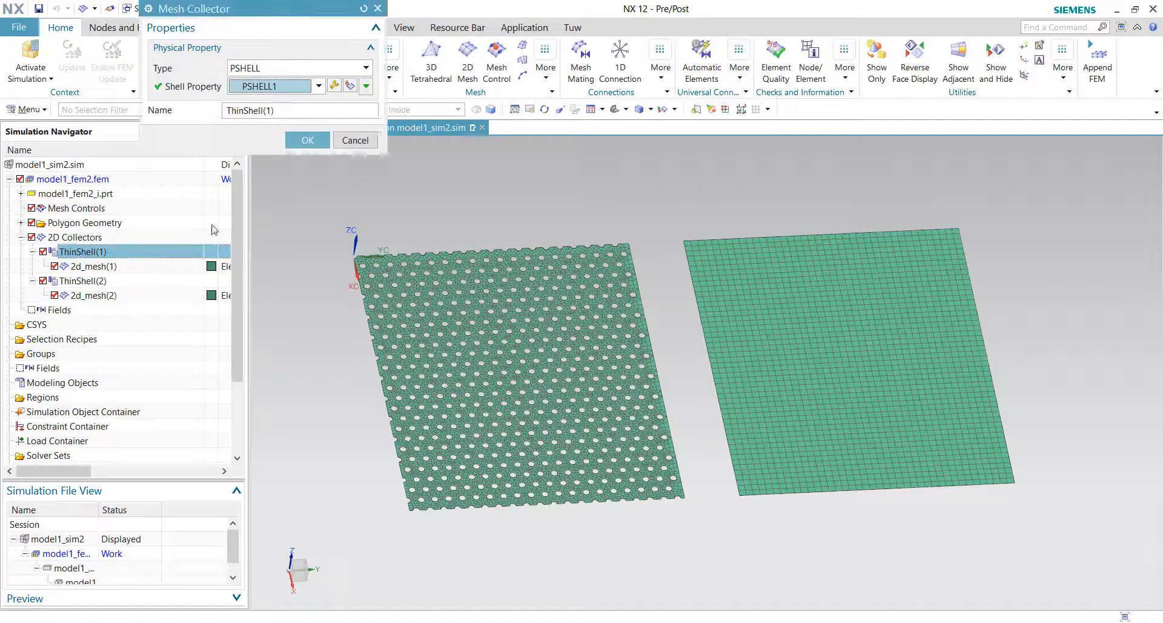
left_click(334, 85)
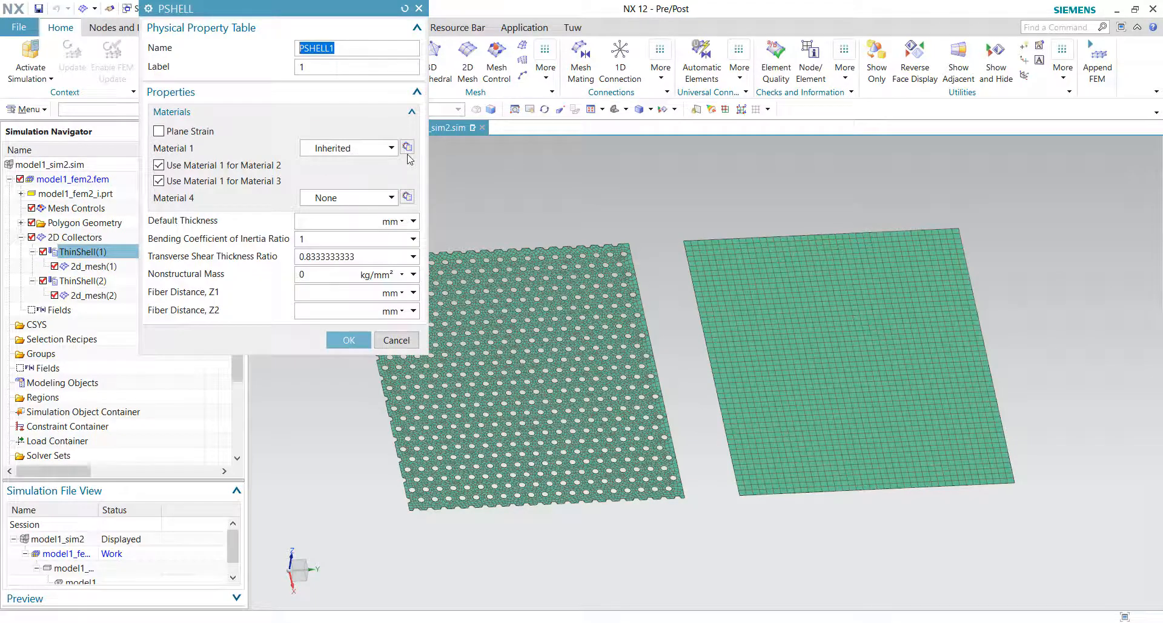
left_click(408, 148)
left_click(248, 48)
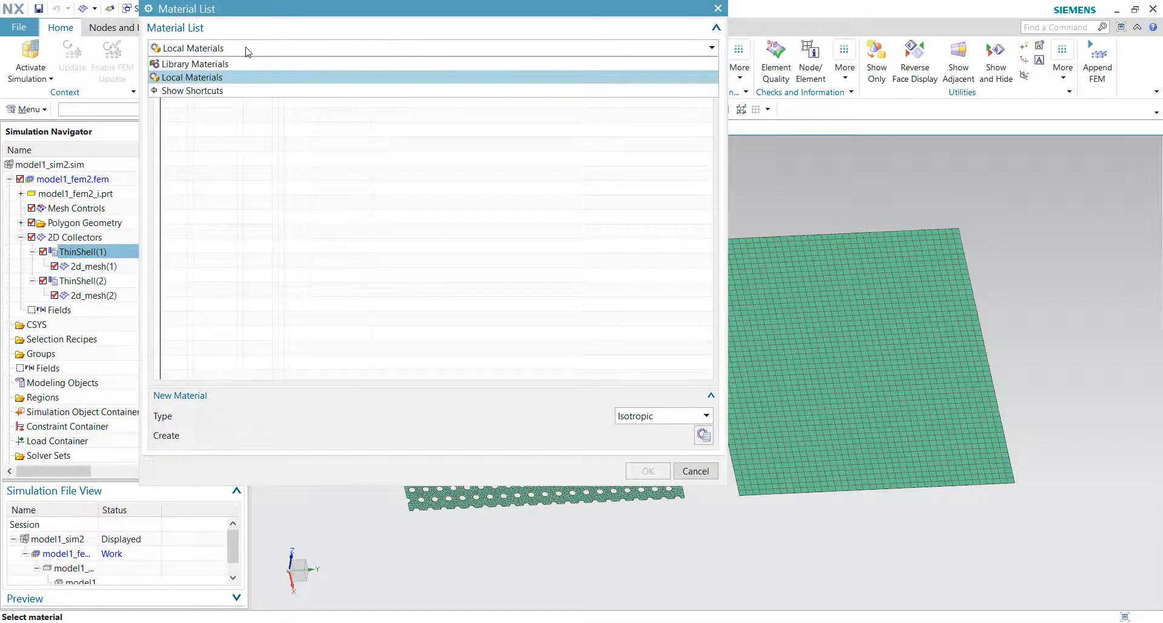
left_click(194, 60)
scroll(293, 257, "down", 6)
scroll(293, 257, "down", 4)
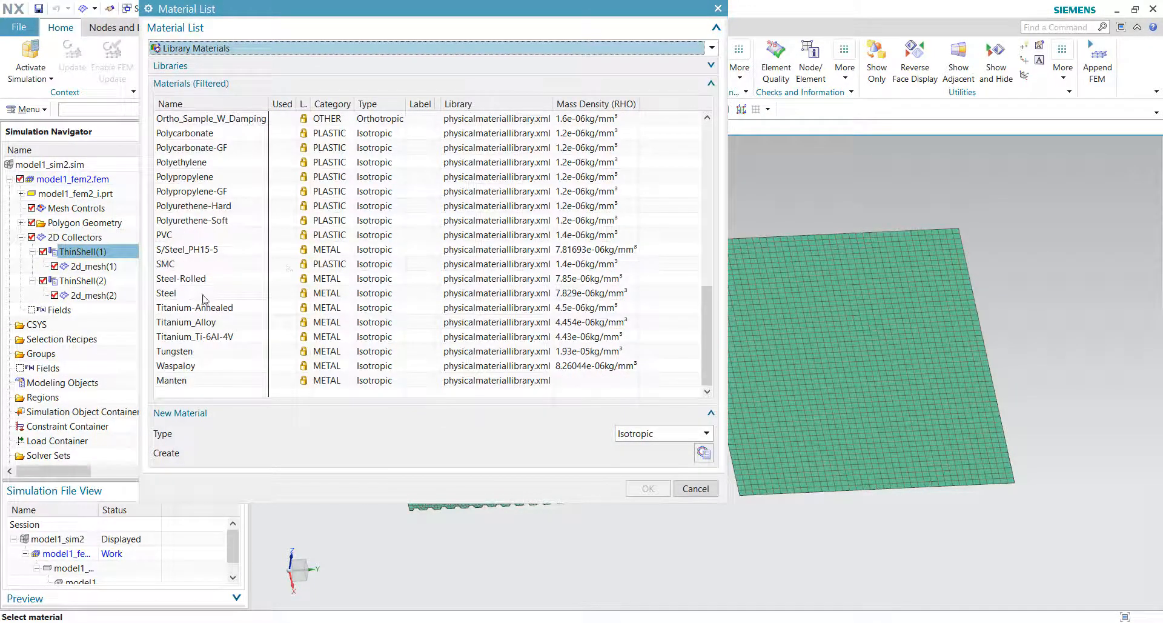
left_click(177, 293)
left_click(633, 486)
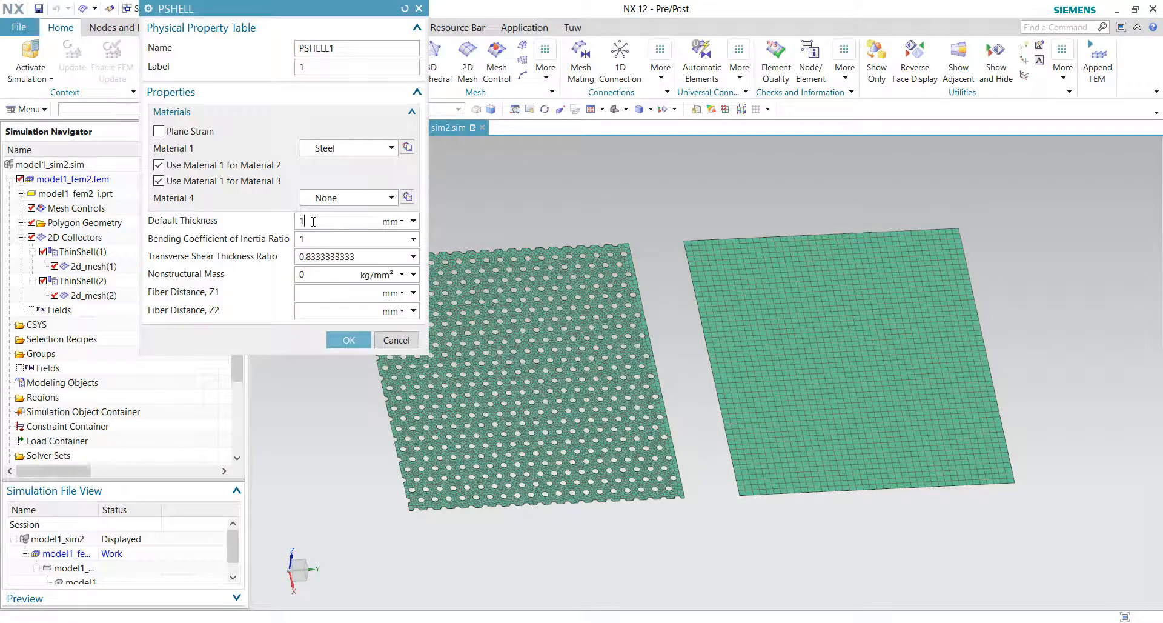
left_click(347, 340)
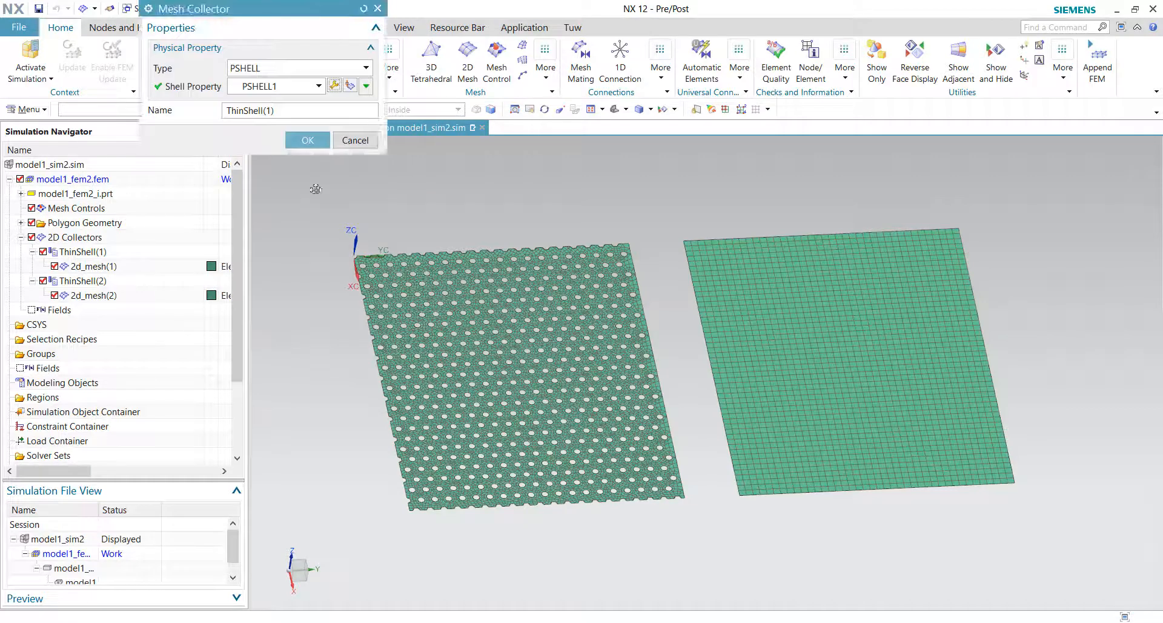
left_click(307, 140)
Step: Edit ThinShell(2) with a new shell property PSHELL2 using a copy of Steel named Steel_copy and 1 mm thickness
left_click(111, 282)
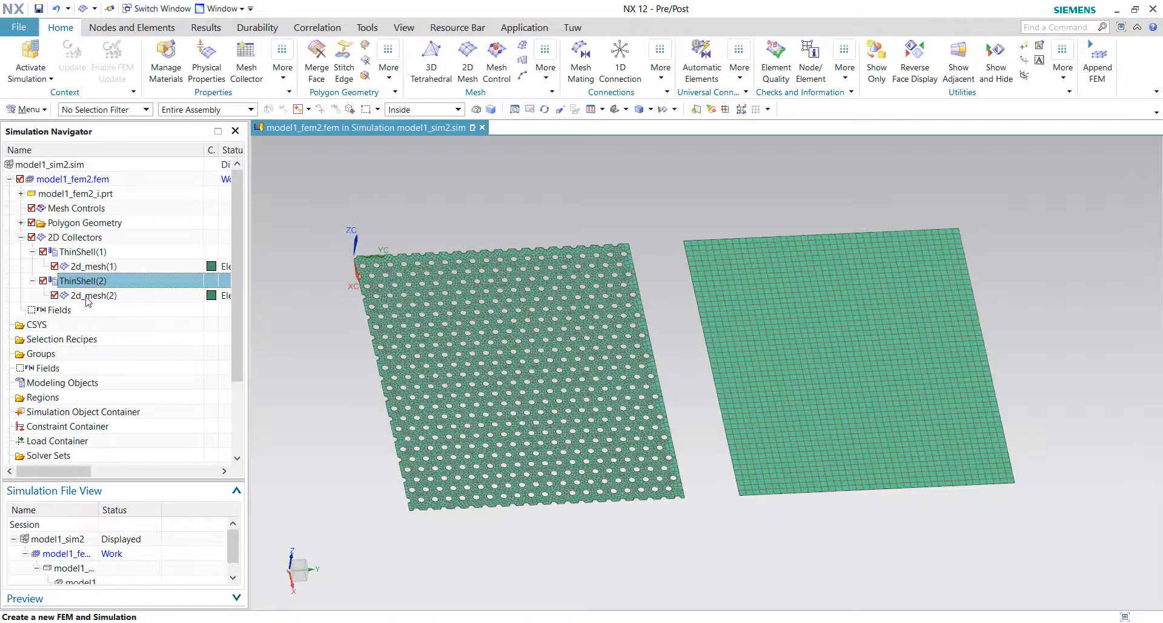
double_click(85, 280)
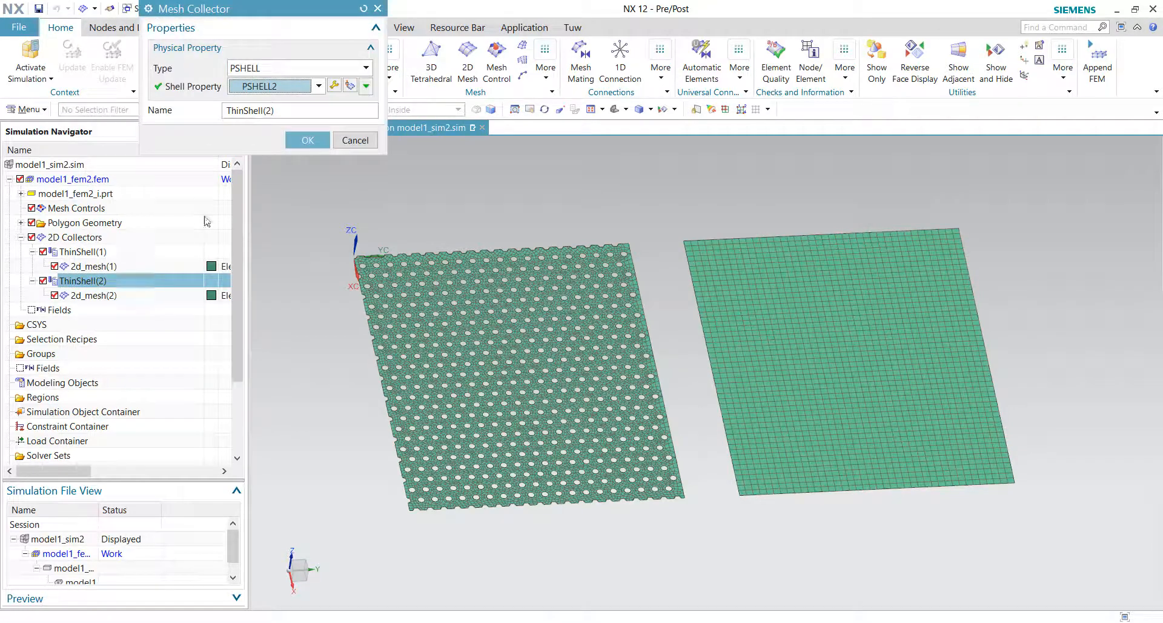
left_click(334, 88)
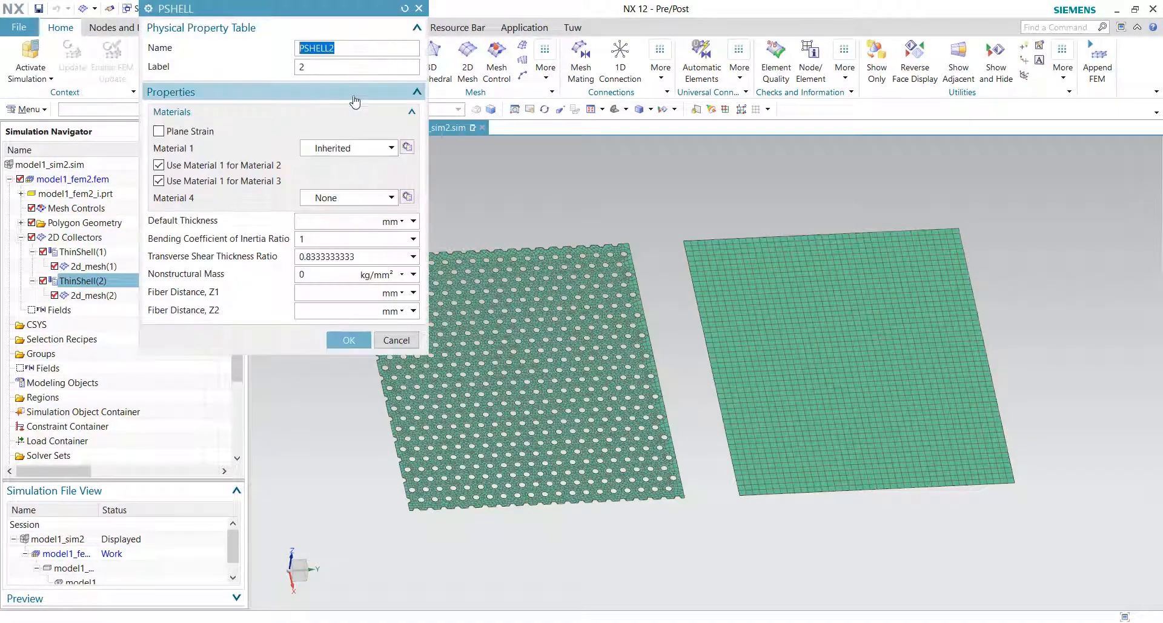
left_click(392, 149)
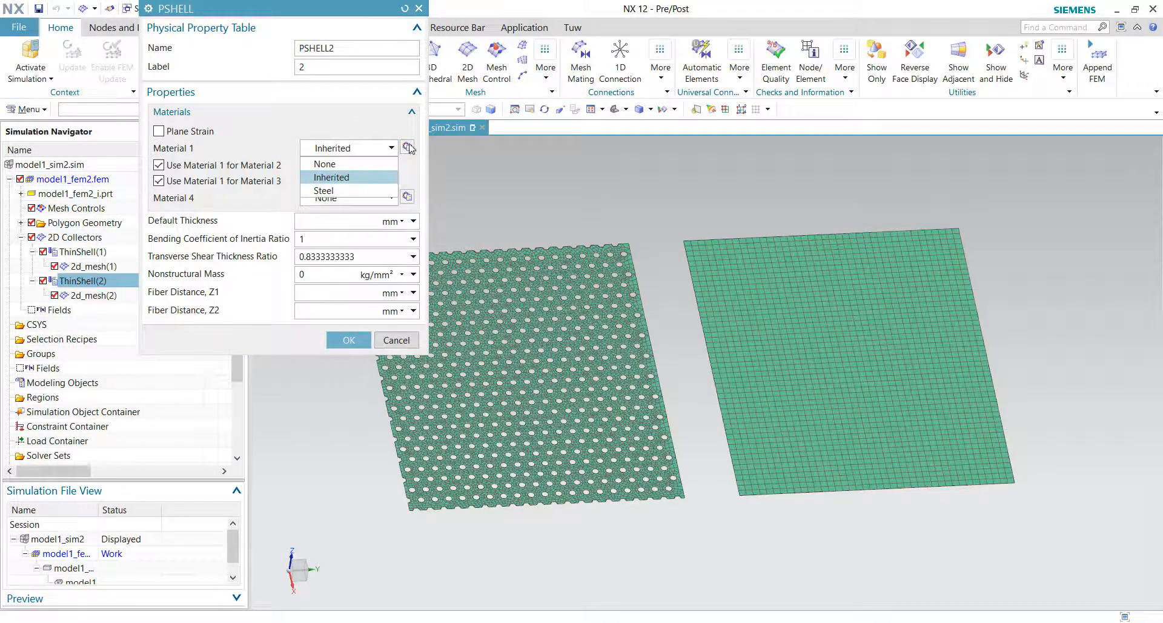
left_click(408, 147)
left_click(408, 148)
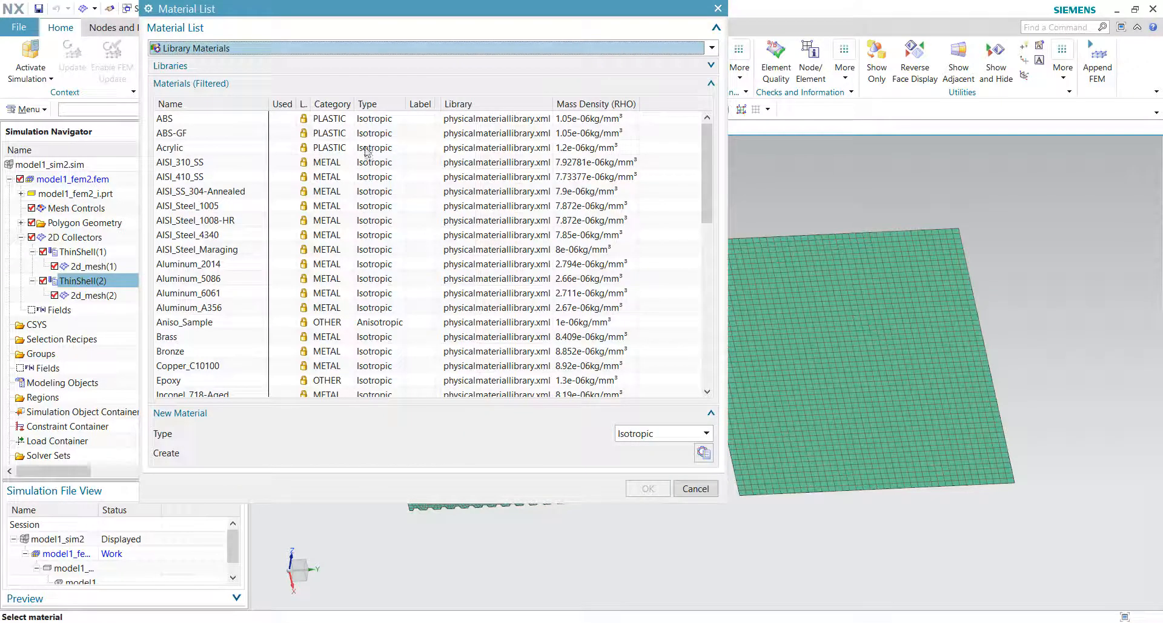
scroll(344, 254, "down", 10)
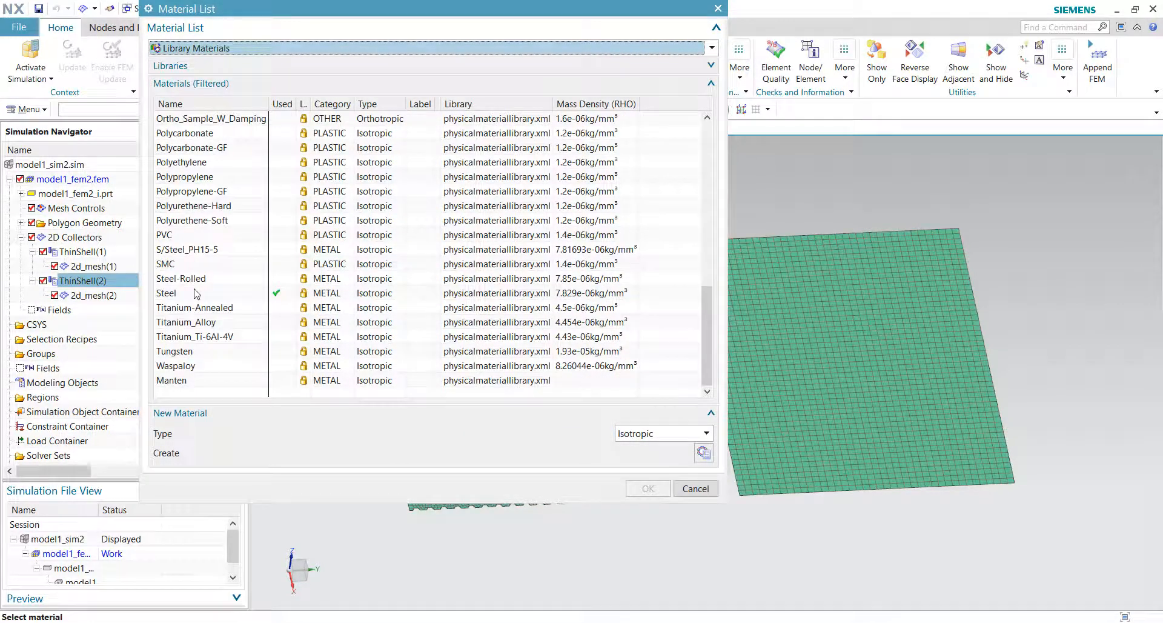
left_click(191, 295)
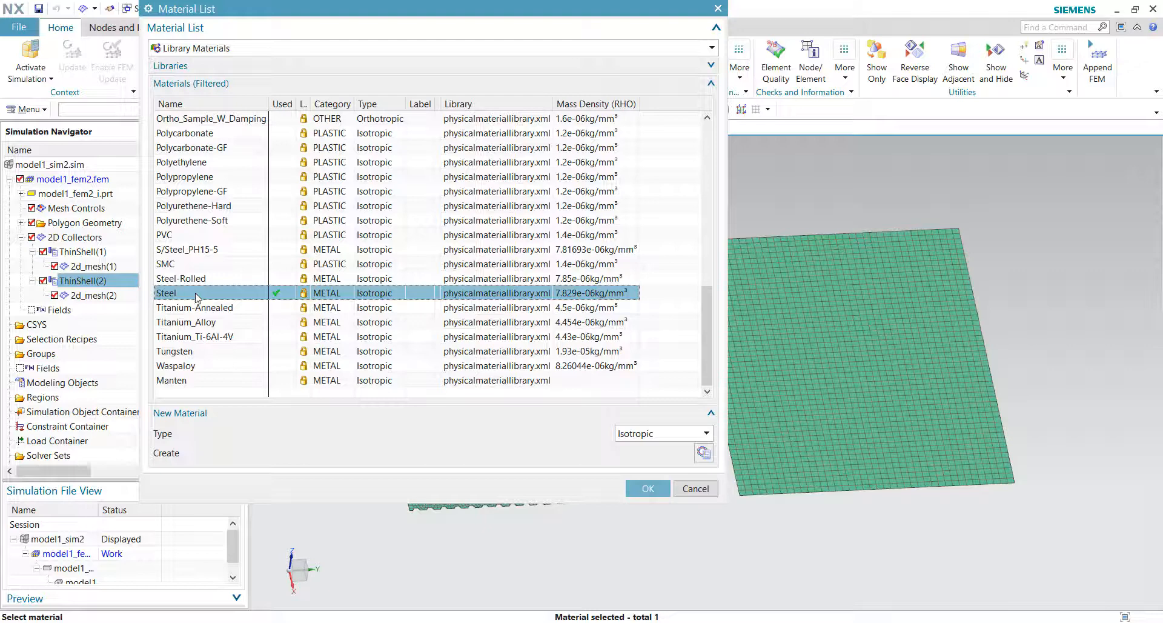
right_click(197, 297)
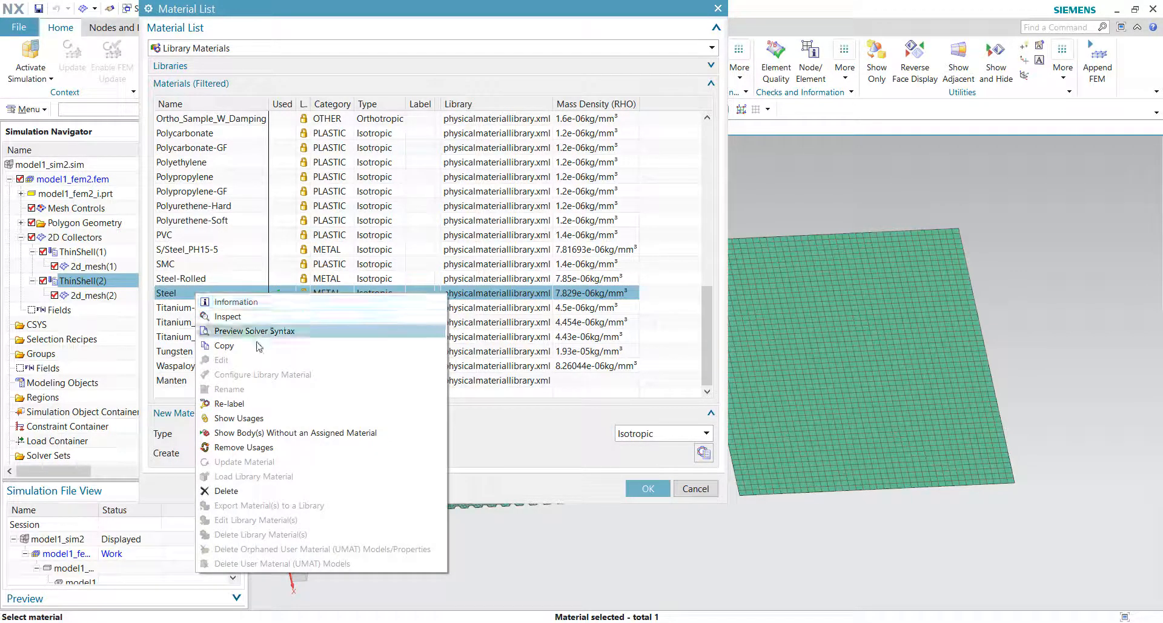
left_click(255, 345)
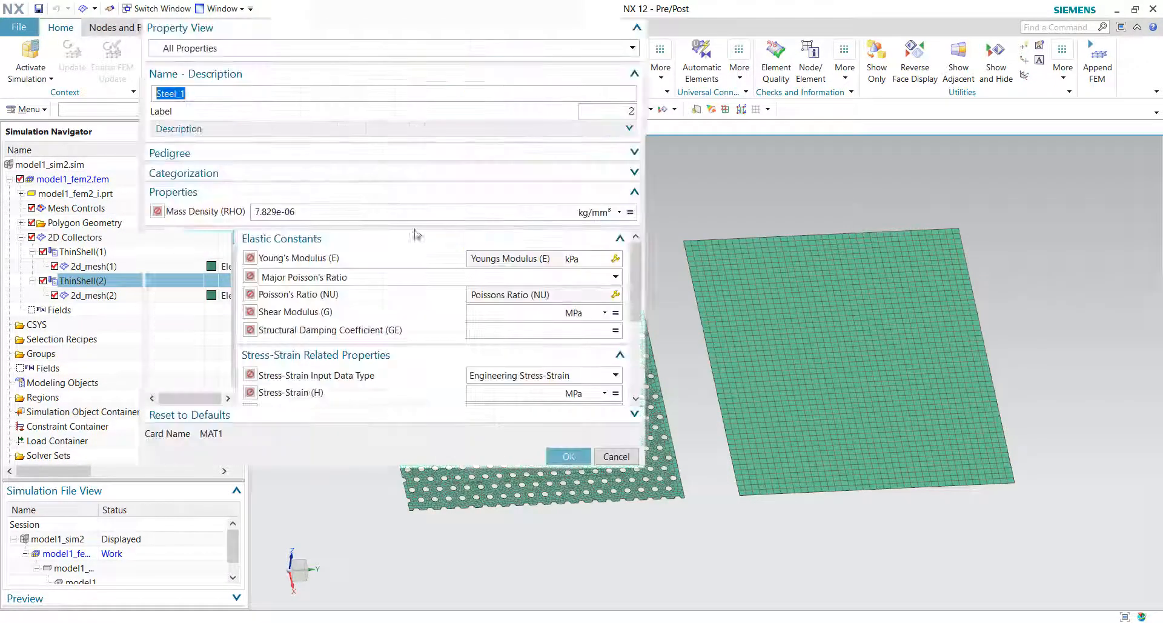
left_click(205, 96)
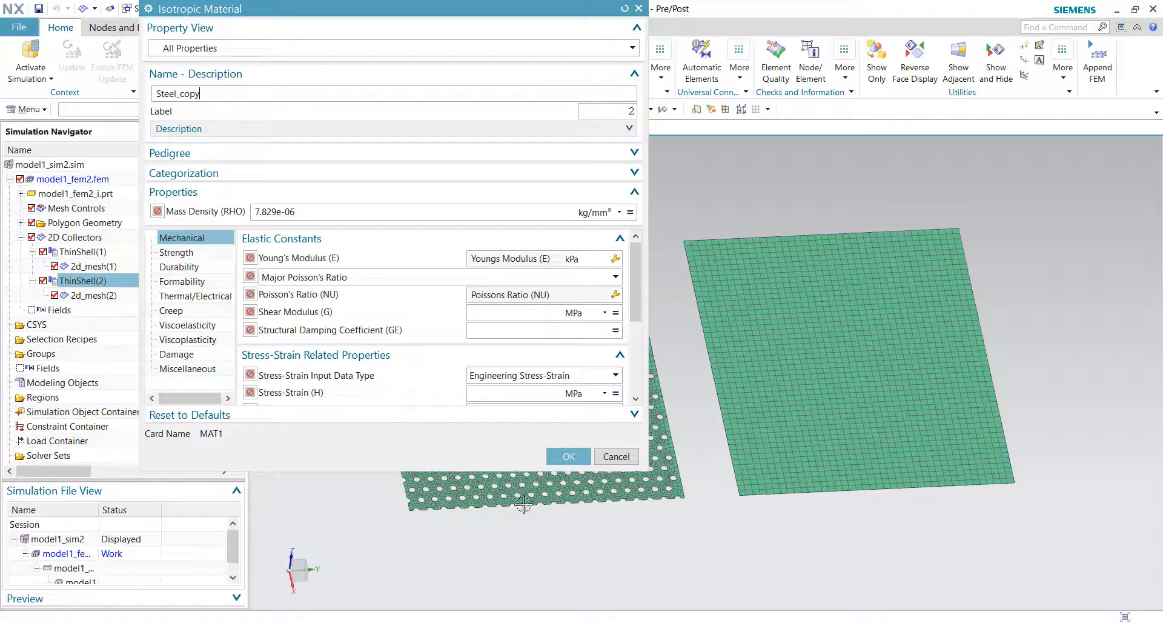
left_click(553, 456)
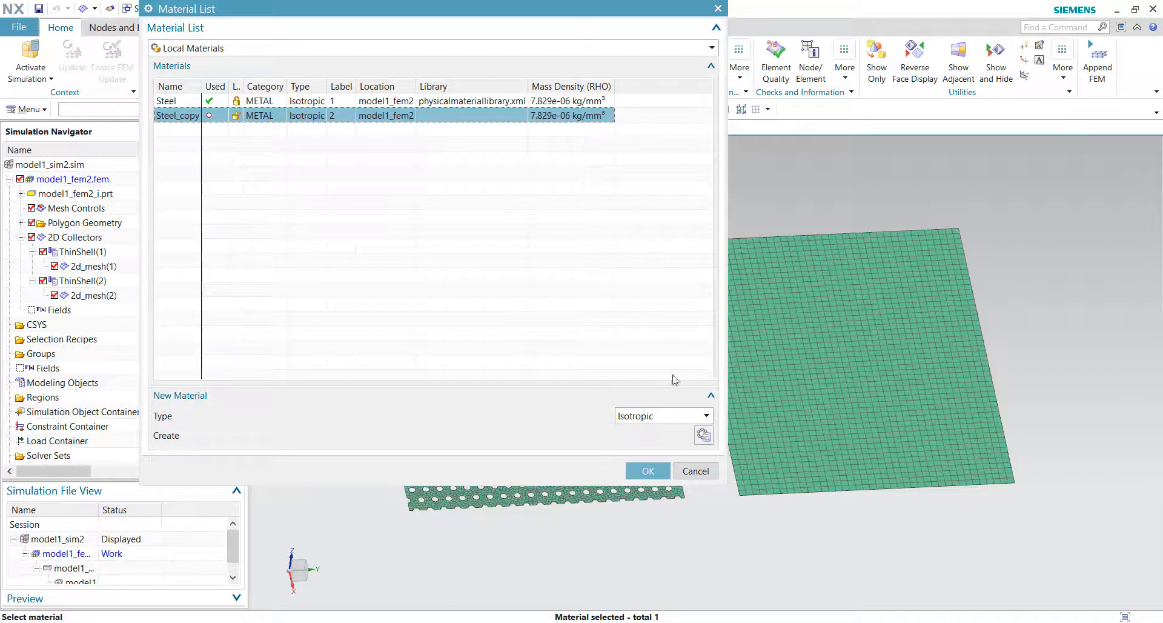
left_click(647, 473)
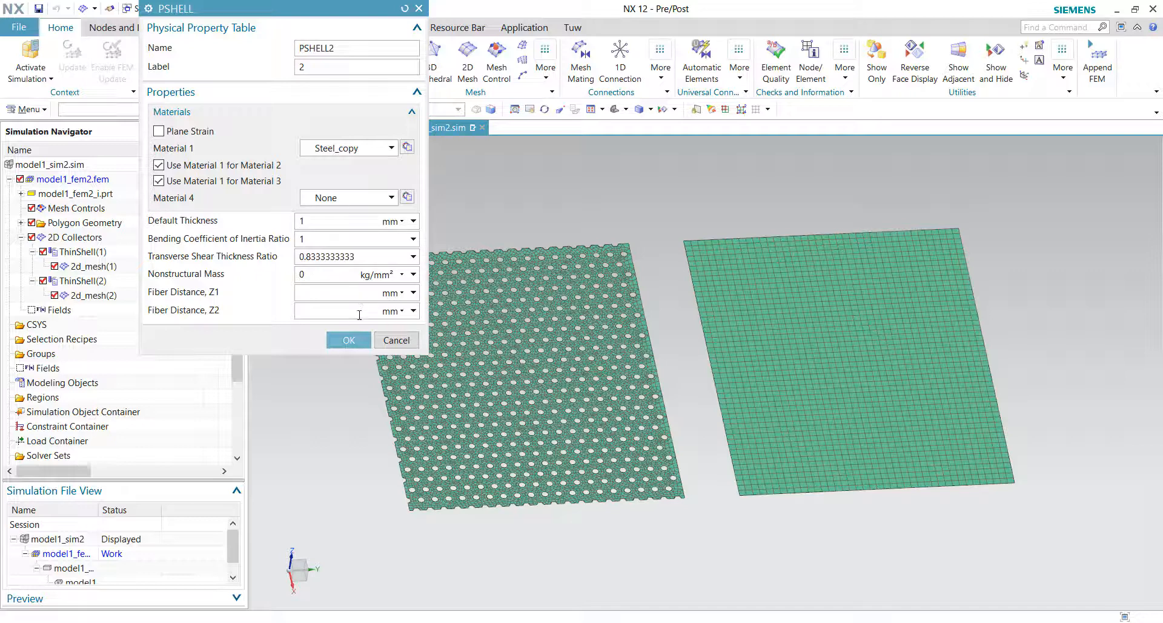
left_click(350, 344)
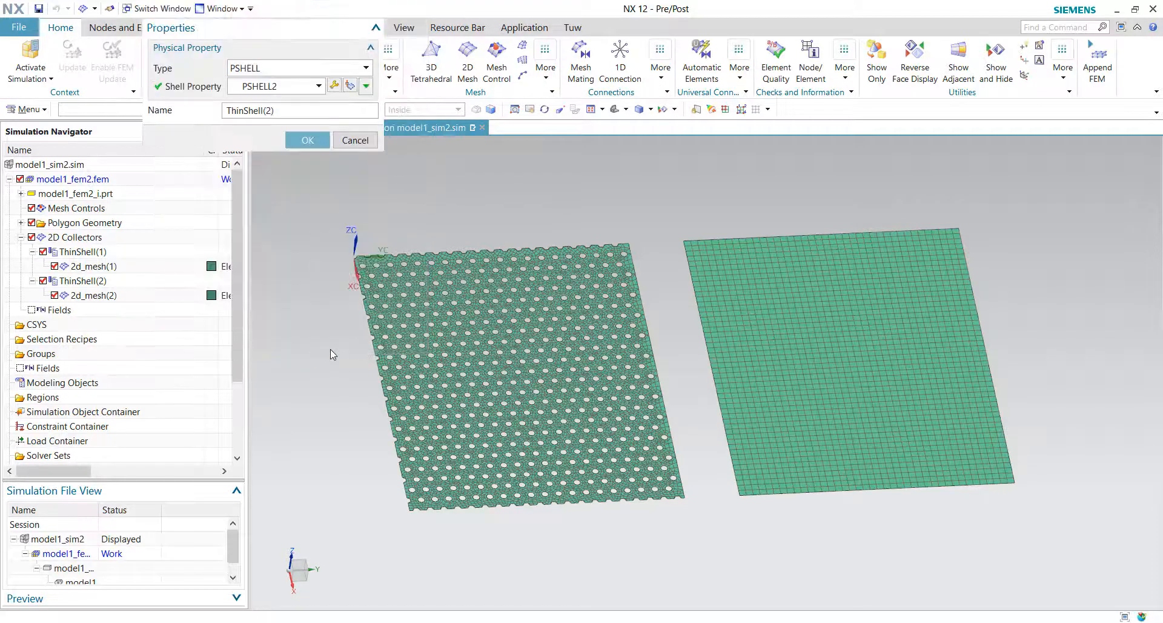
left_click(306, 141)
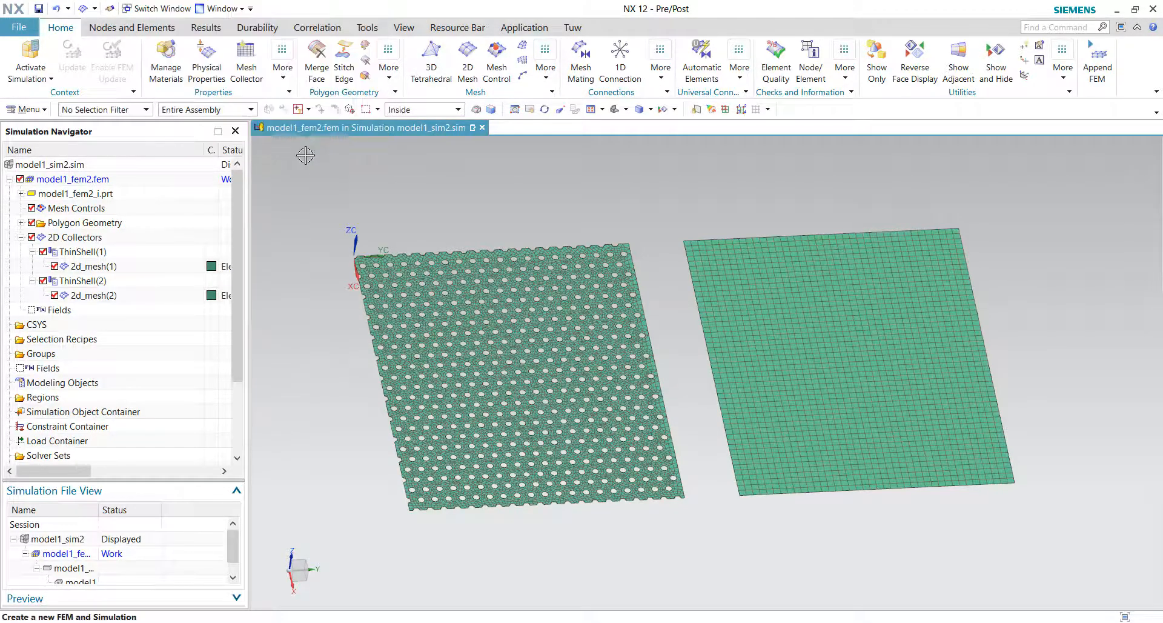
Step: Highlight each 2D mesh in the navigator to check which plate it belongs to
left_click(96, 267)
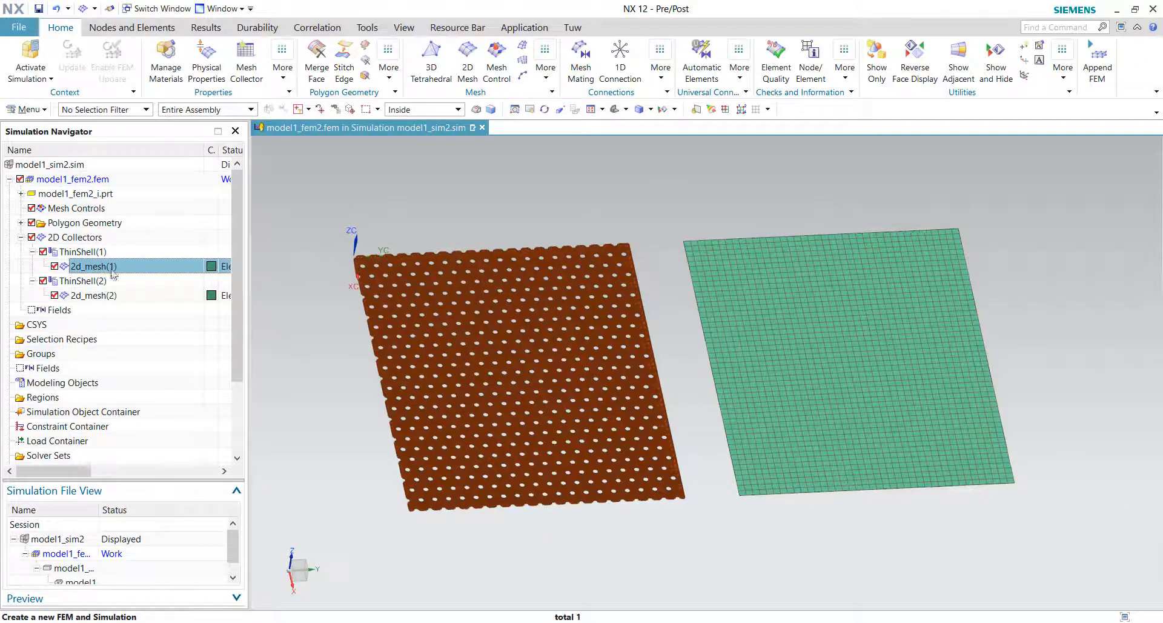
middle_click_drag(270, 273, 613, 310)
left_click(109, 295)
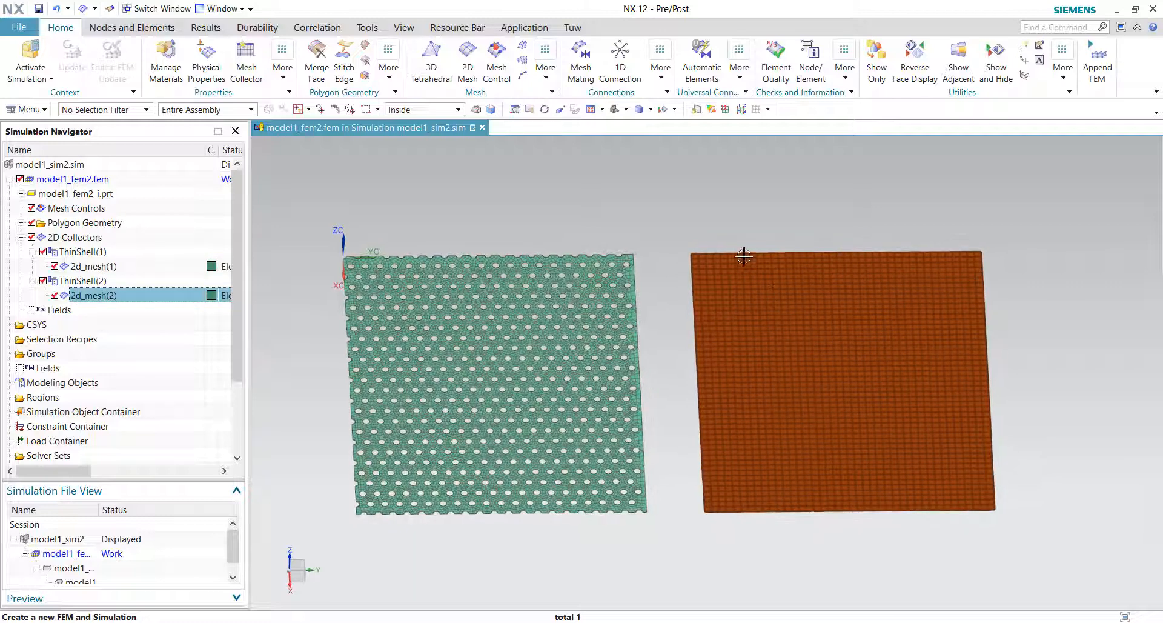
middle_click_drag(720, 195, 707, 278)
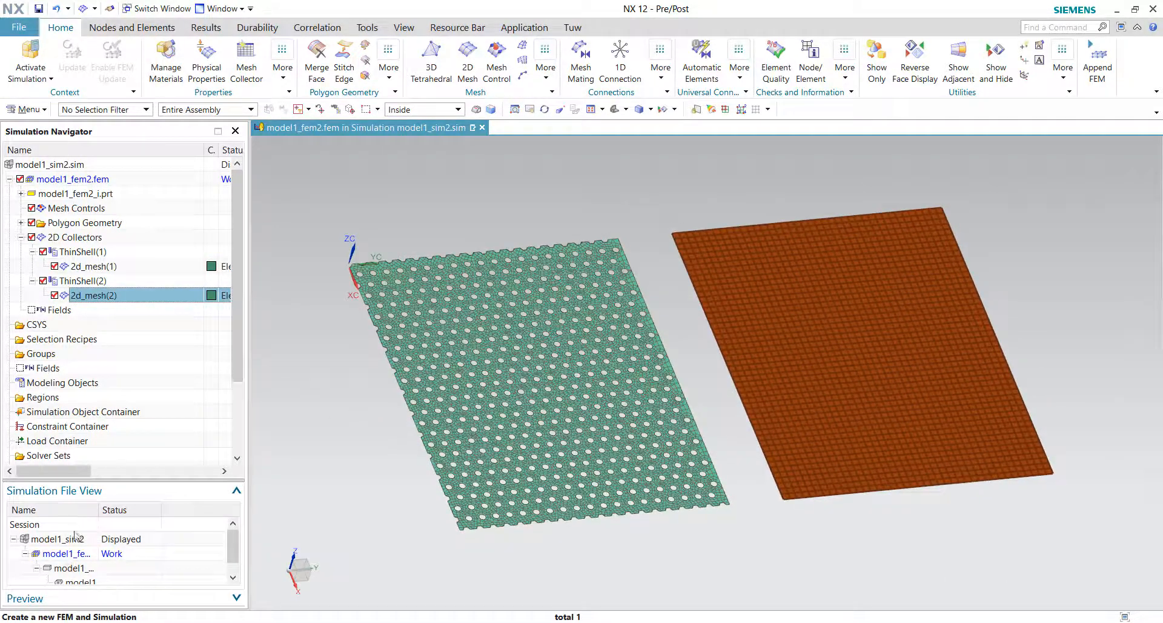
Step: Make the simulation file model1_sim2 the work part
left_click_drag(98, 509, 132, 508)
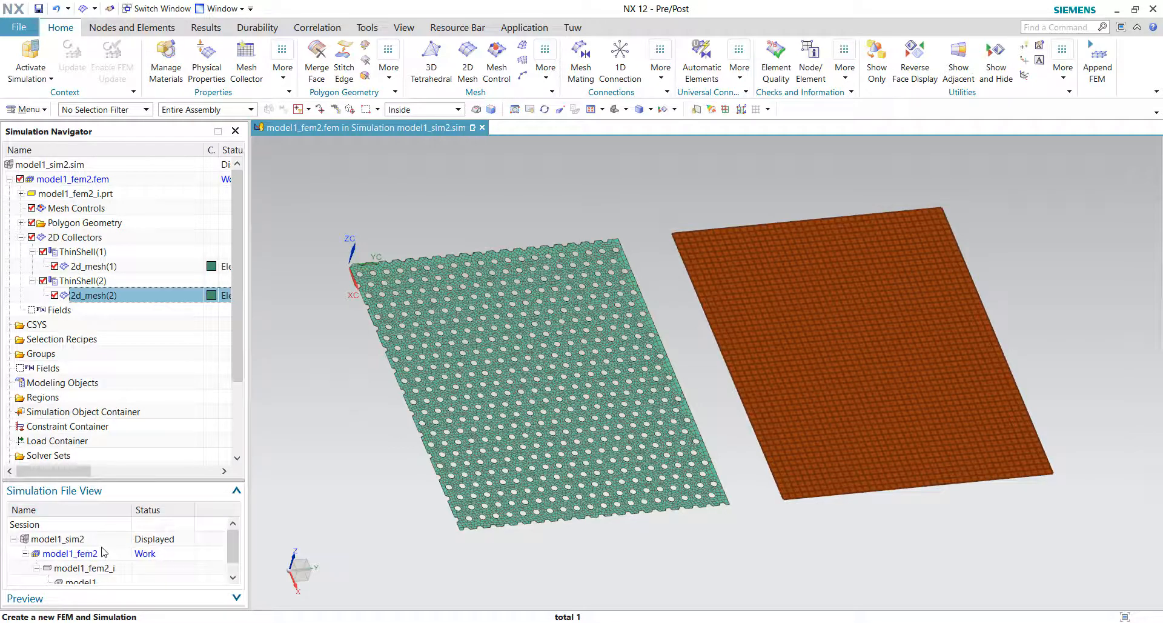
left_click(149, 553)
left_click(83, 540)
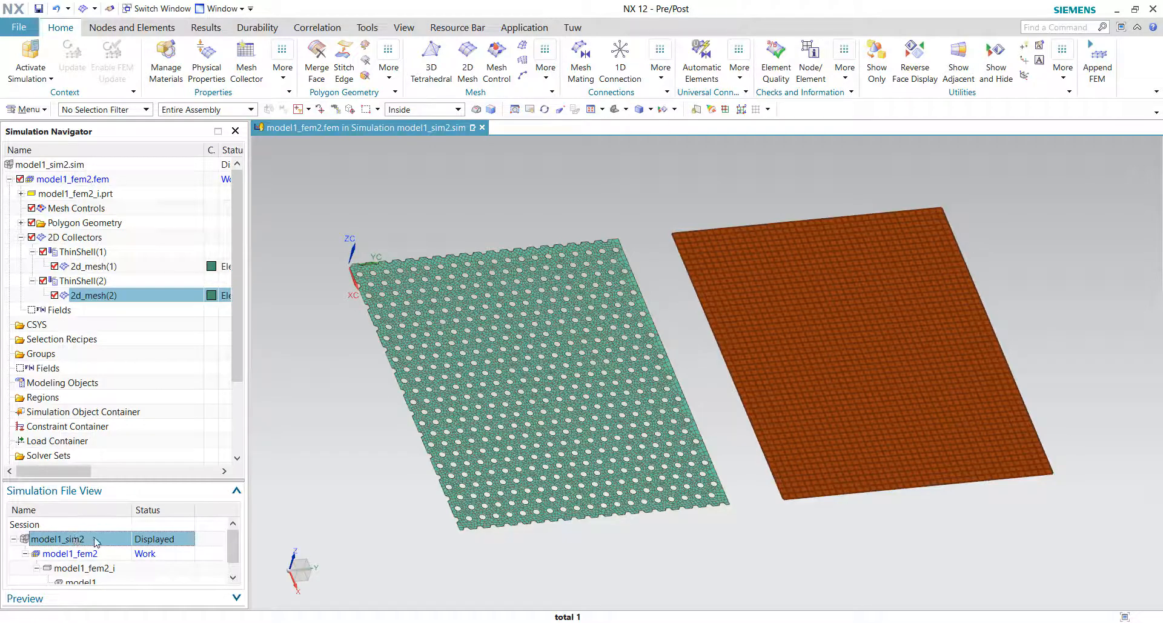
double_click(94, 543)
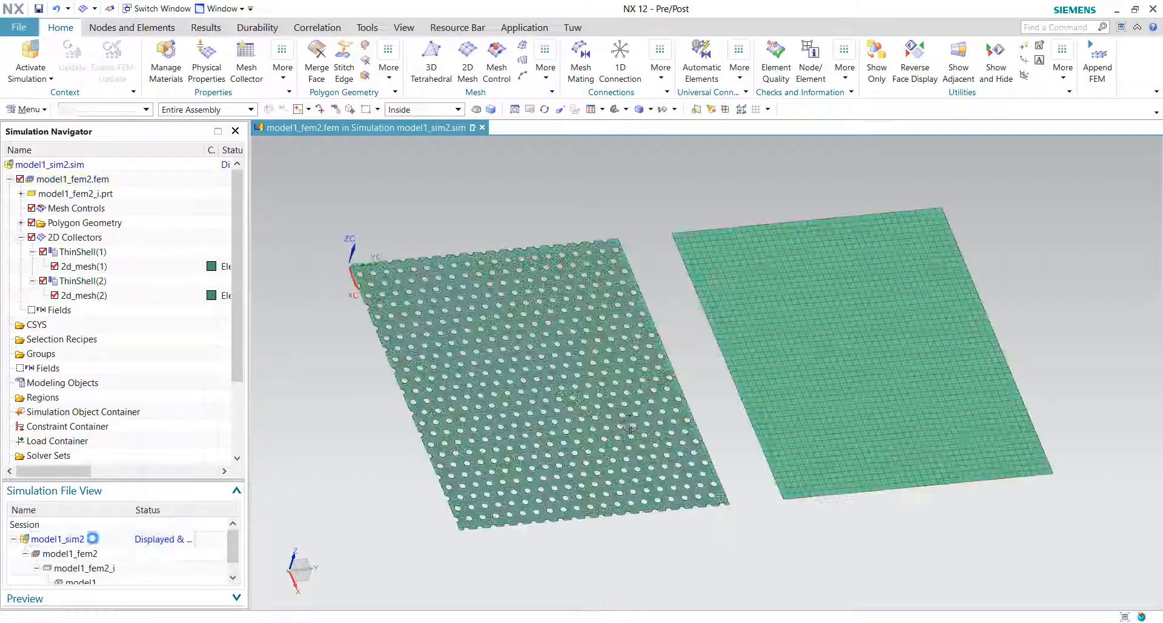
key("F8")
left_click(480, 157)
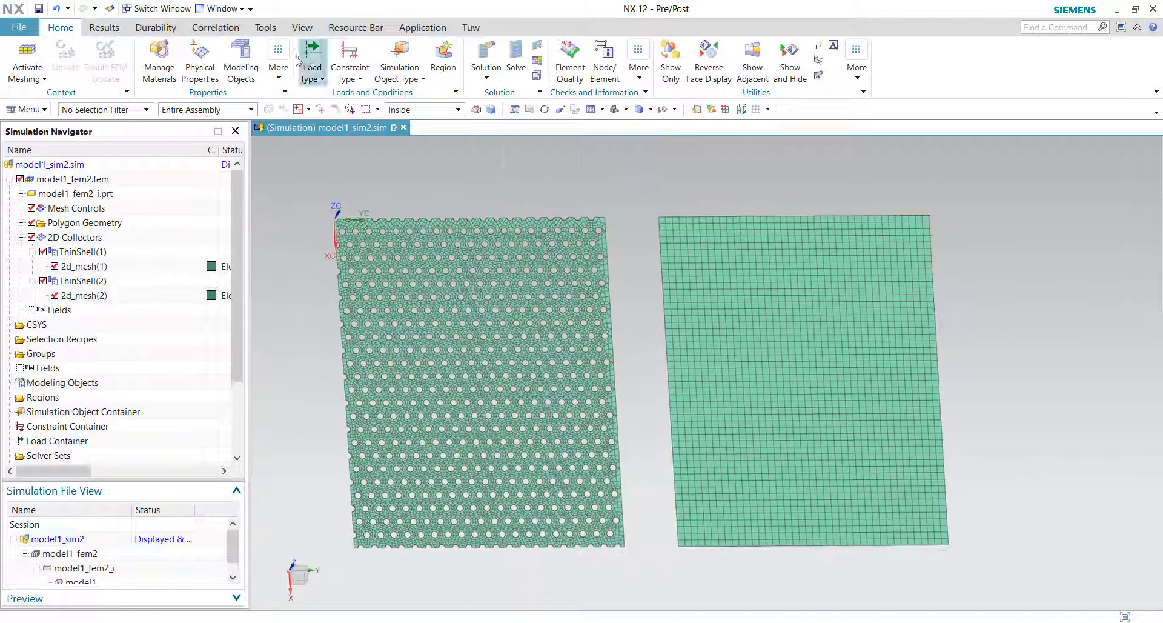
Step: Apply a fixed constraint to the top and bottom polygon edges of both plates
left_click(347, 61)
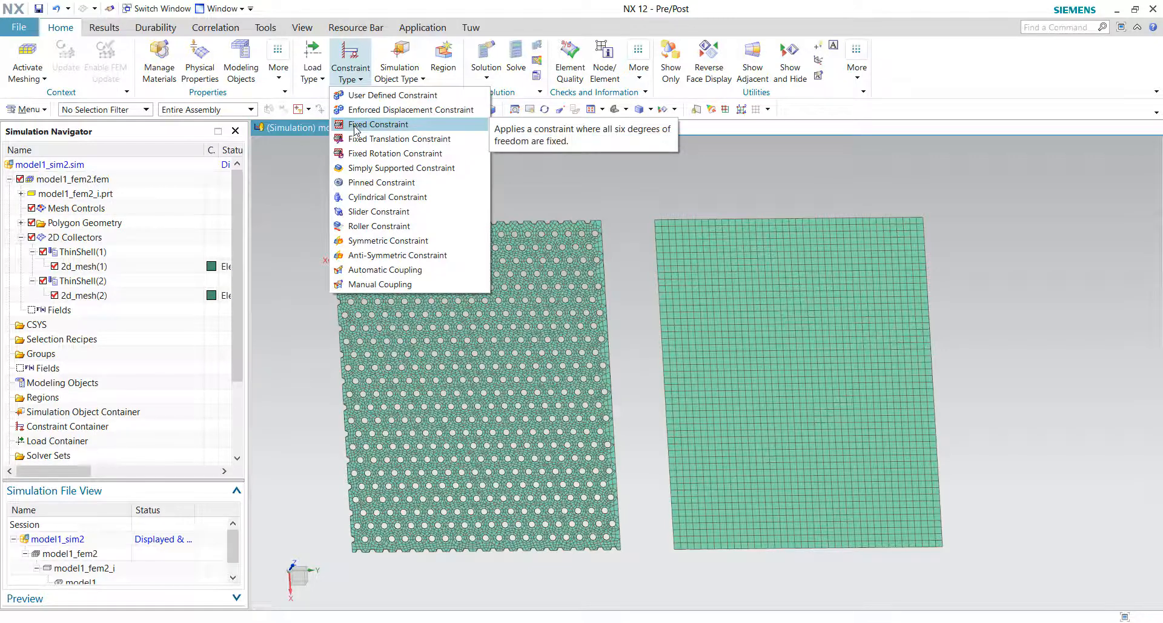
left_click(356, 126)
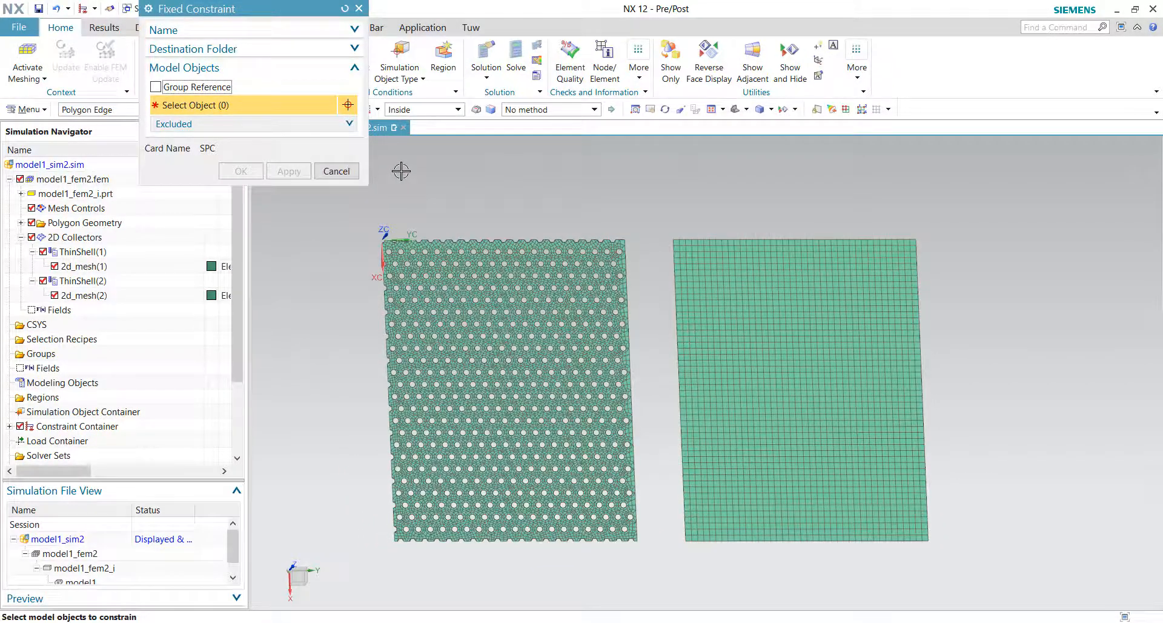
key("F8")
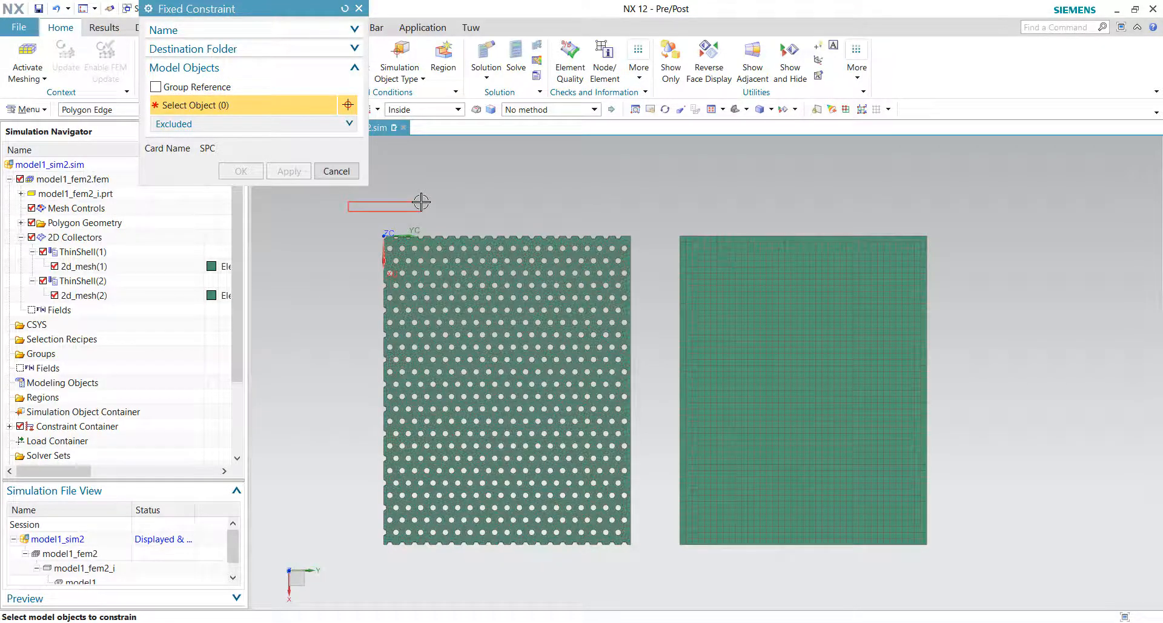
left_click(124, 110)
left_click(110, 203)
left_click_drag(971, 194, 363, 239)
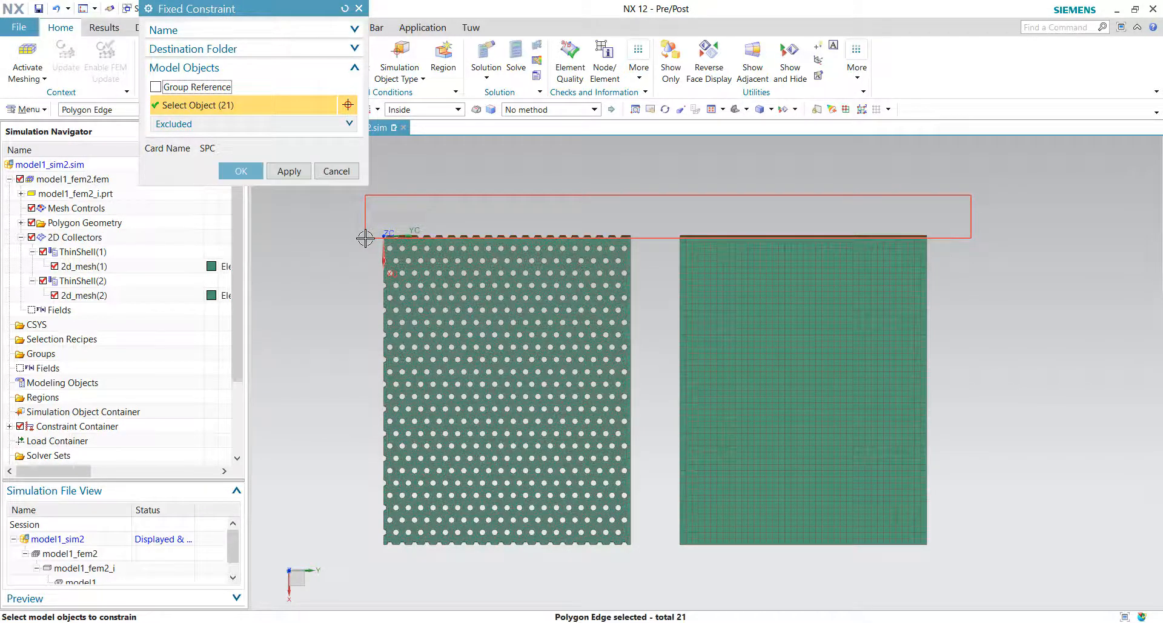
left_click_drag(349, 592, 999, 541)
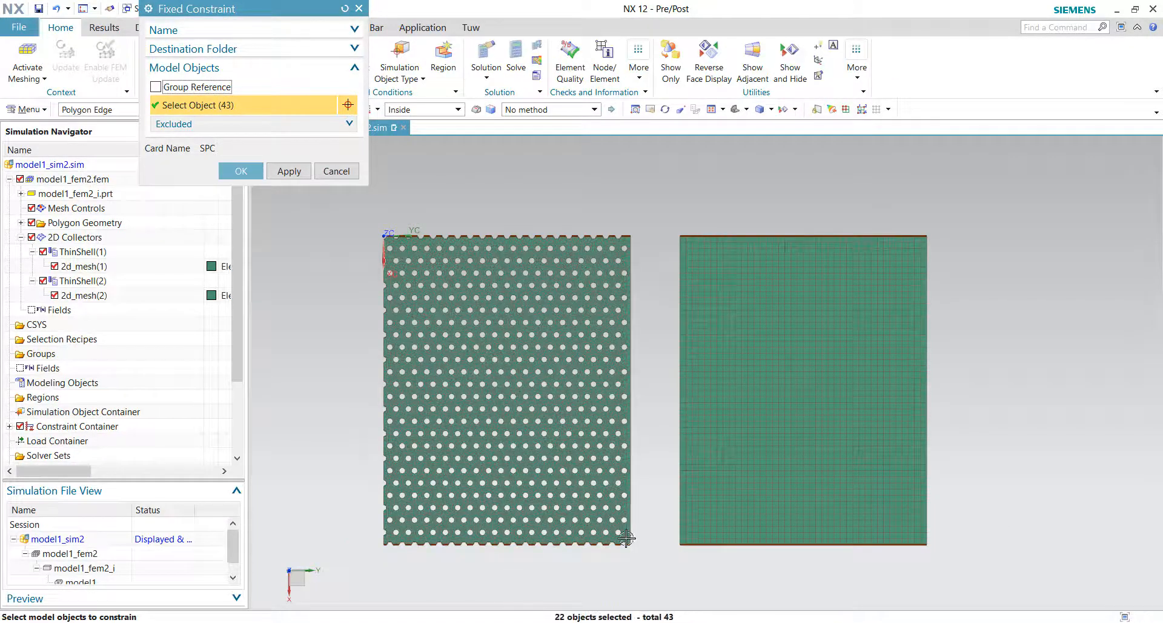
scroll(626, 539, "up", 8)
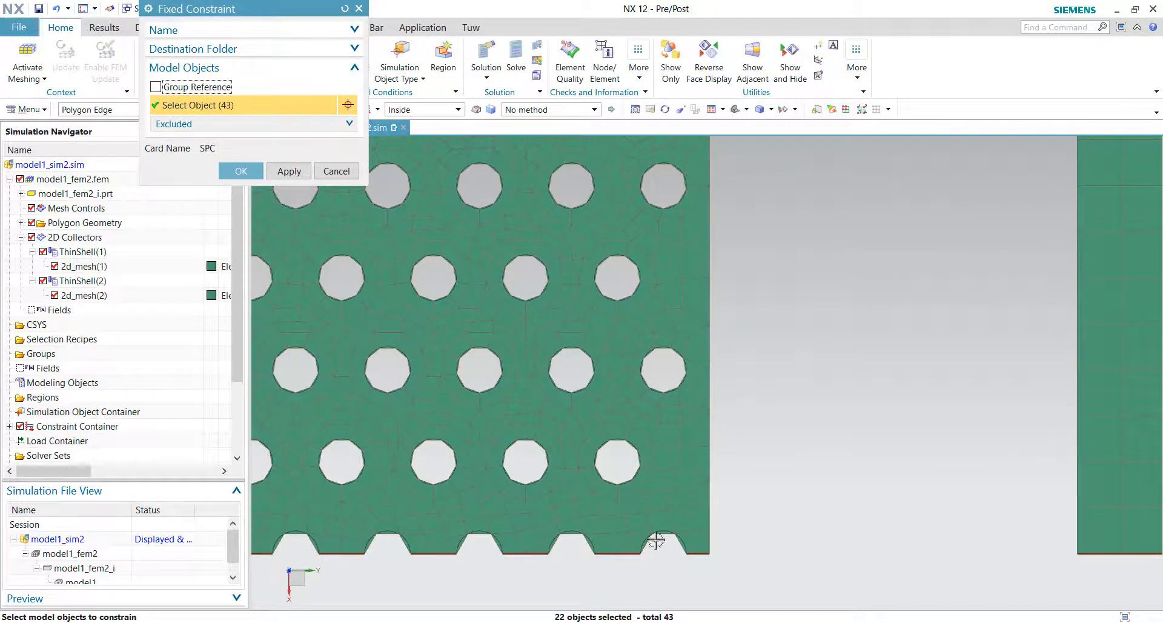
scroll(838, 538, "down", 8)
scroll(884, 390, "up", 1)
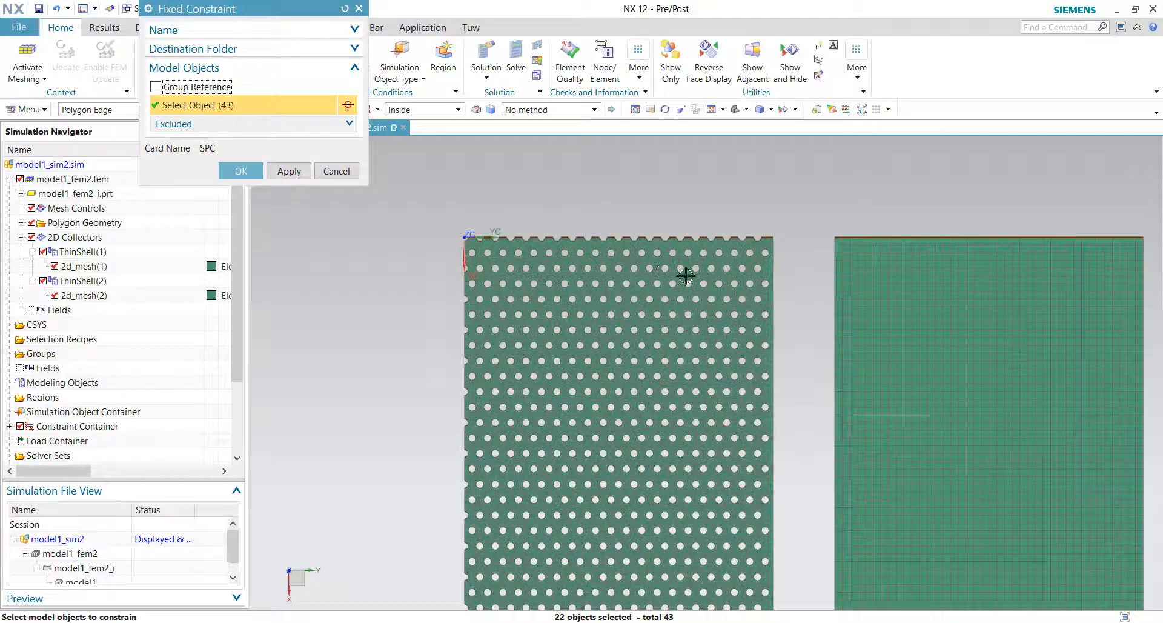
left_click(240, 171)
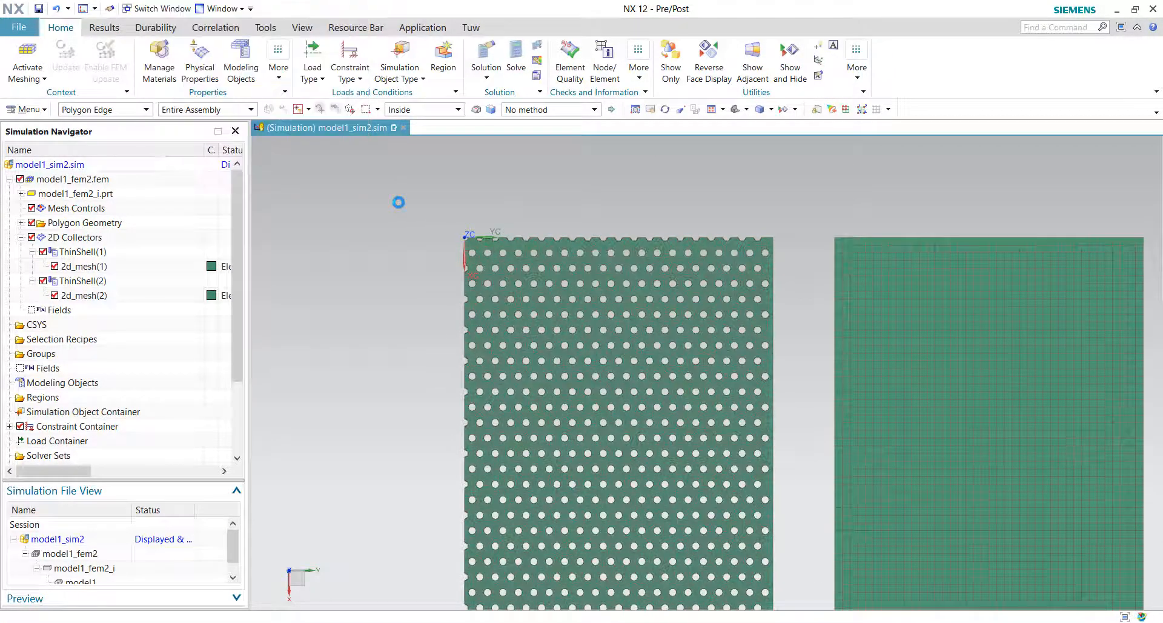
Step: Start a Pressure load defined by components and select the solid plate's face
scroll(396, 201, "down", 3)
middle_click_drag(394, 202, 472, 176)
left_click(310, 65)
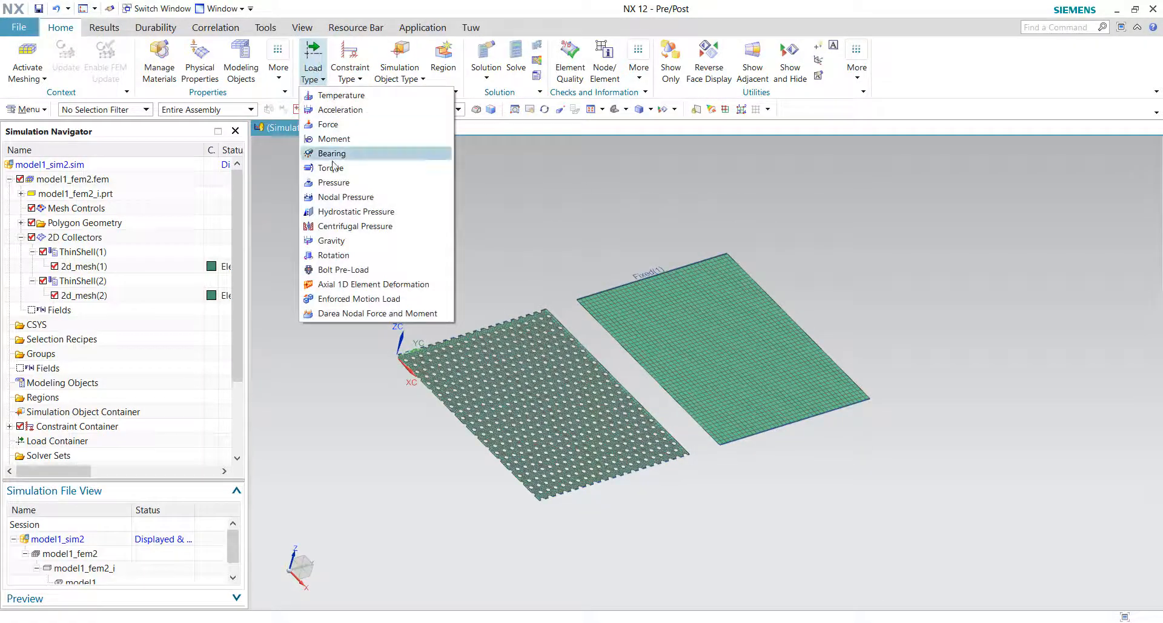
left_click(343, 182)
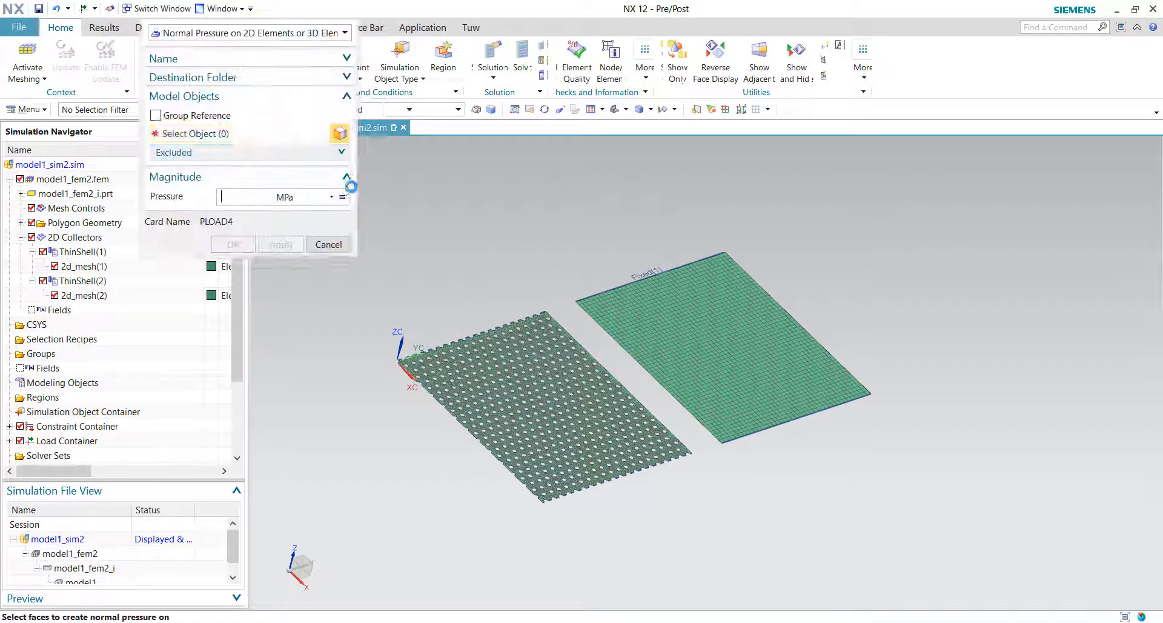
left_click(249, 33)
left_click(211, 79)
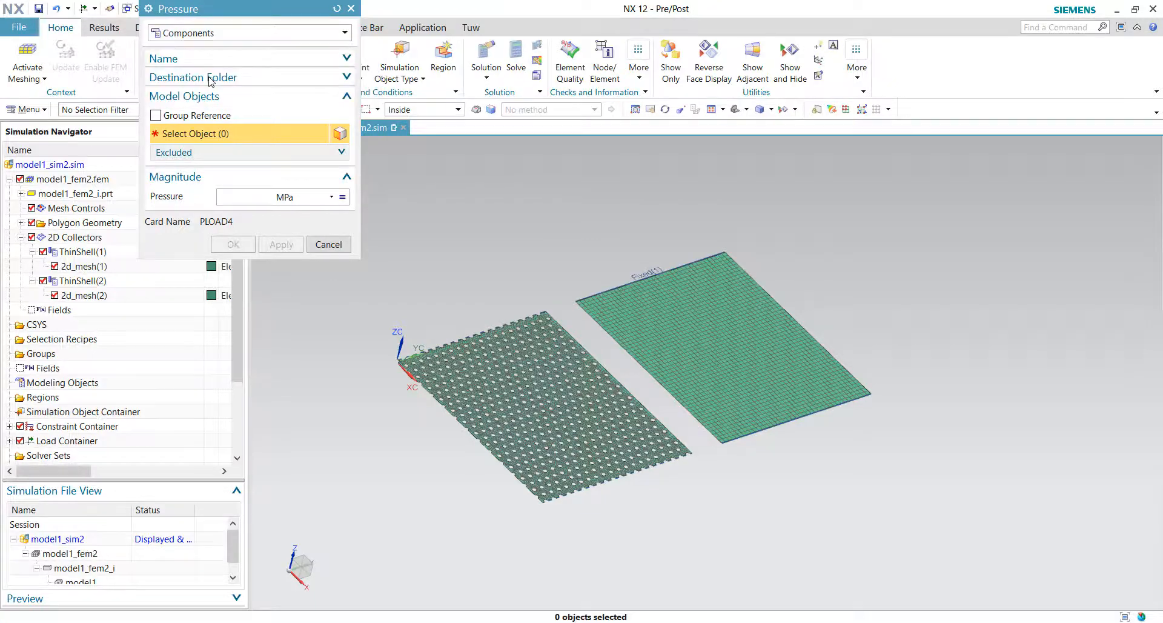
left_click_drag(252, 14, 196, 103)
middle_click_drag(447, 327, 683, 328)
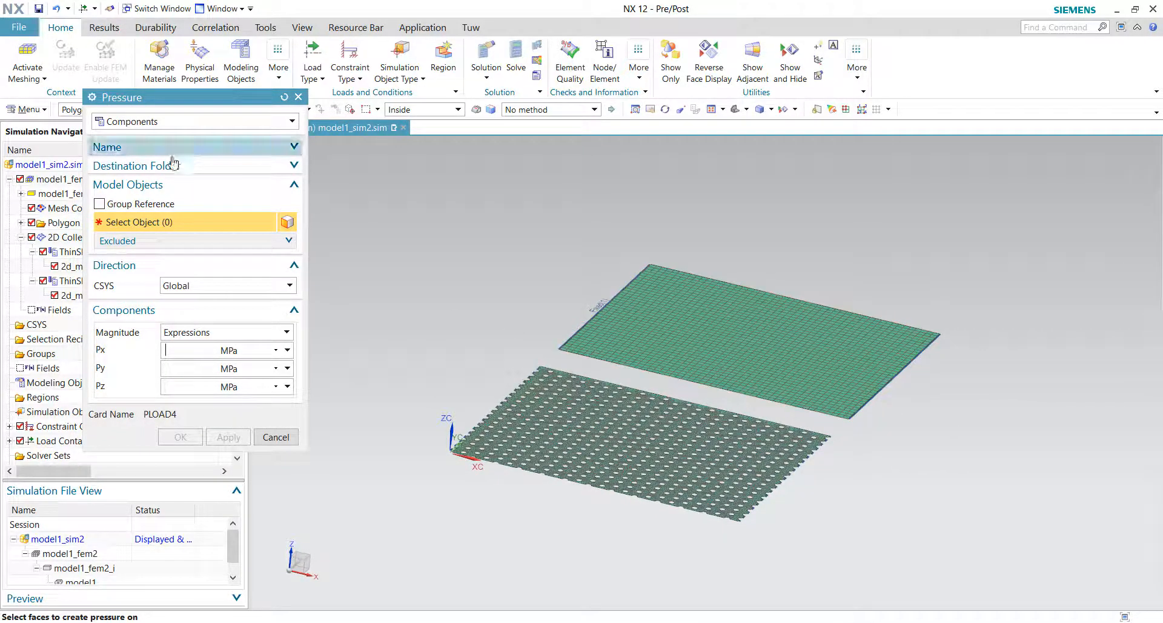
middle_click_drag(771, 394, 724, 402)
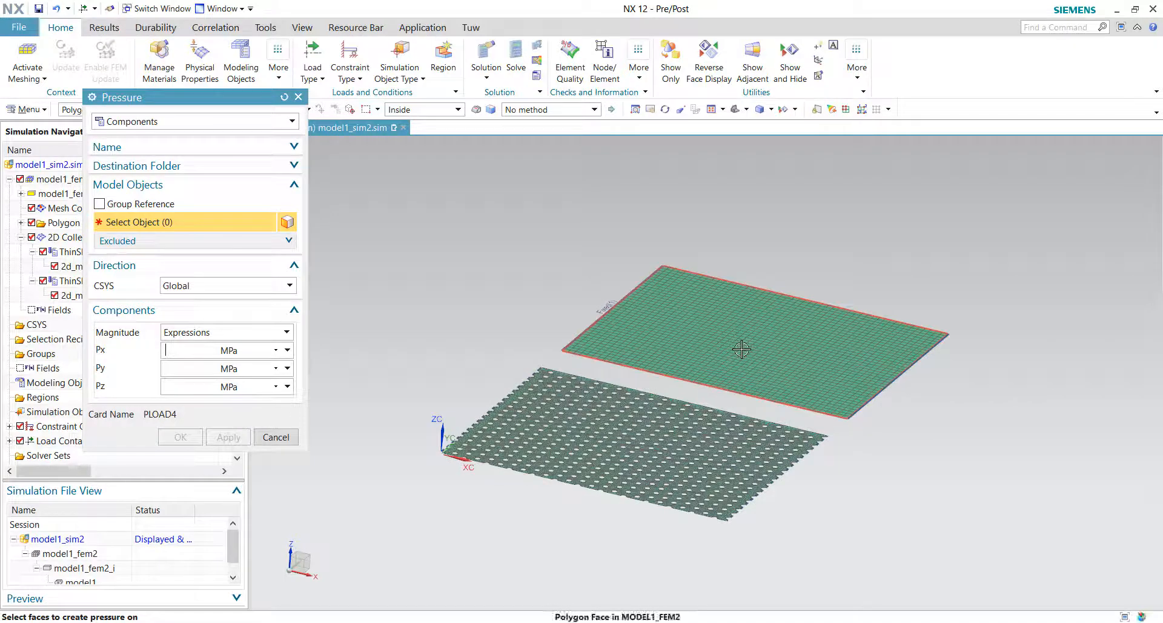
left_click(740, 349)
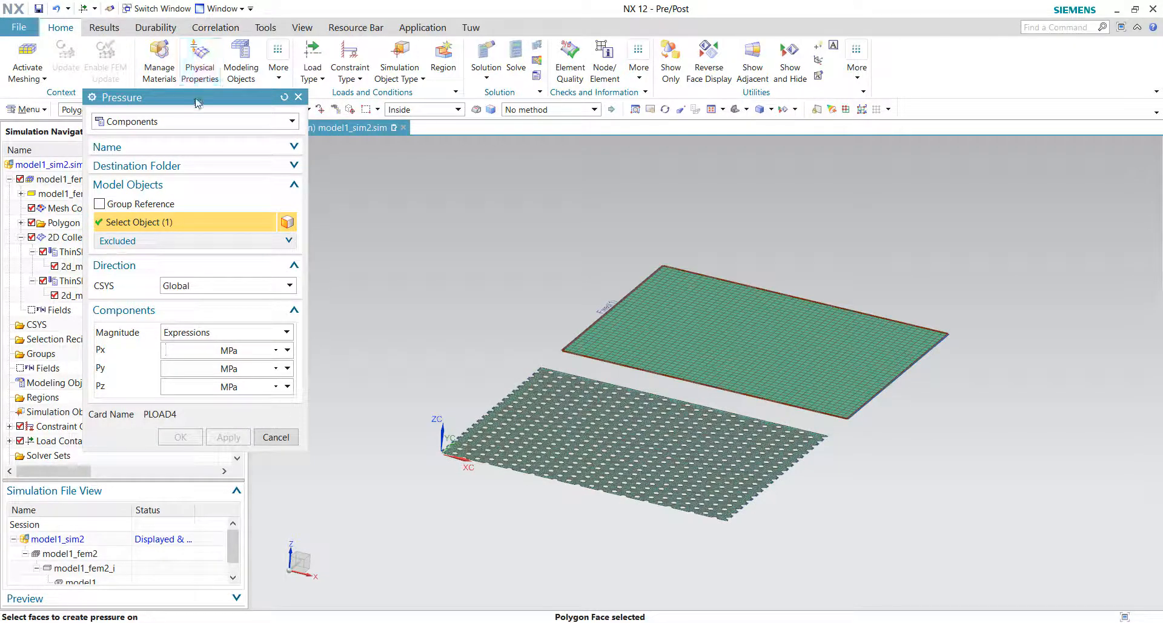
Step: Add the perforated plate's face to the pressure load selection
left_click_drag(149, 98, 195, 146)
left_click(124, 110)
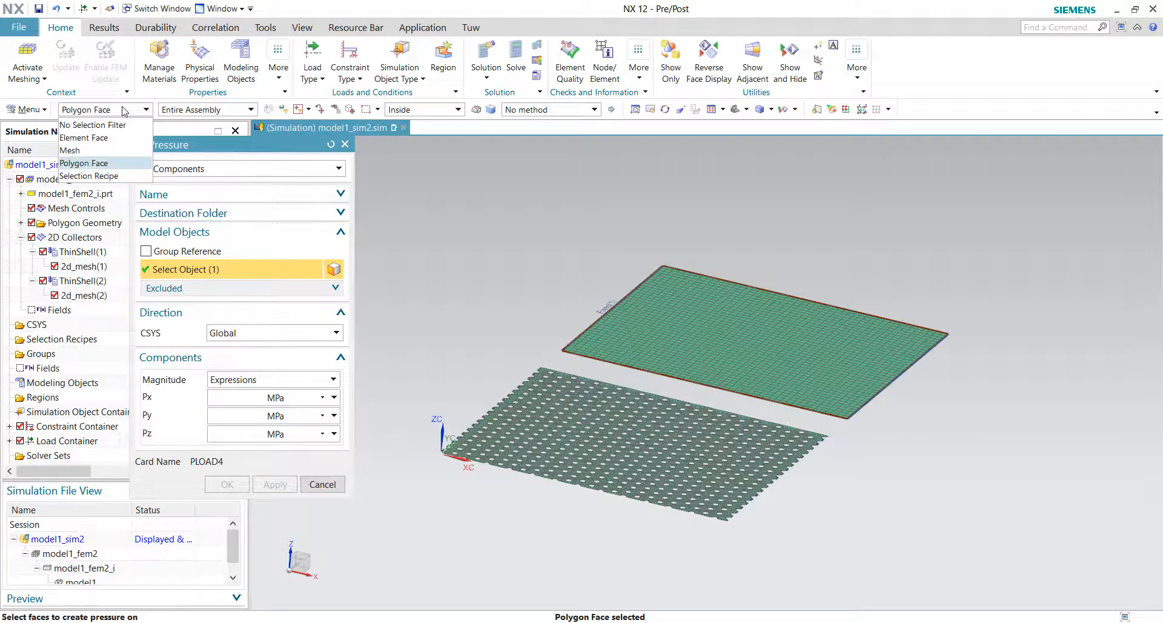
left_click(89, 175)
left_click(95, 112)
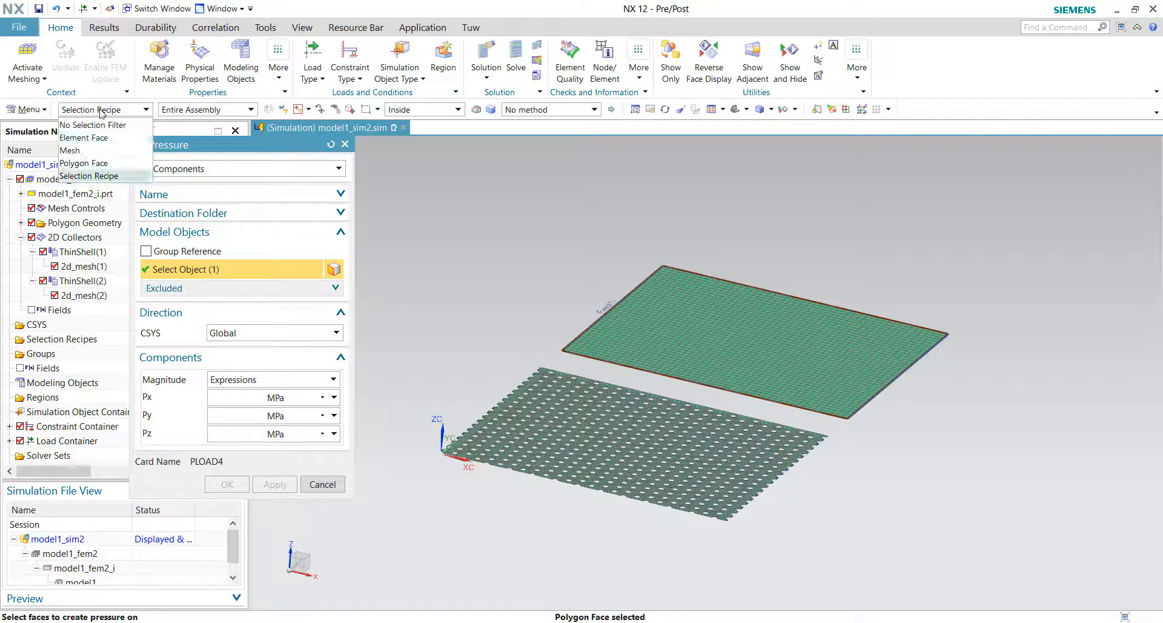
left_click(83, 162)
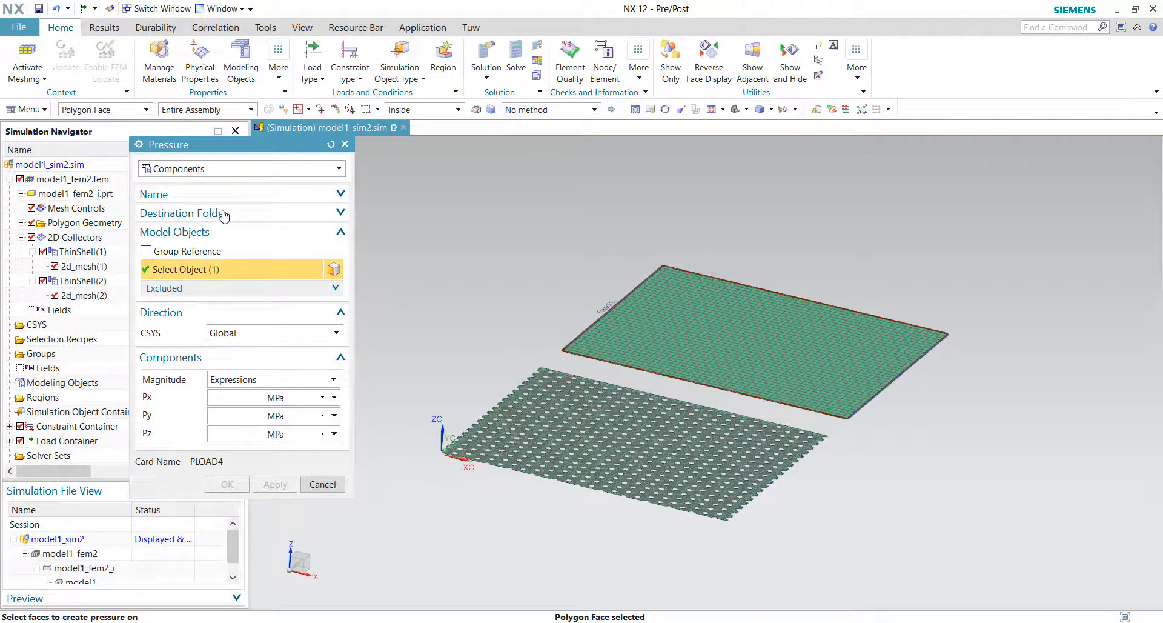
middle_click_drag(602, 430, 583, 432)
left_click(568, 436)
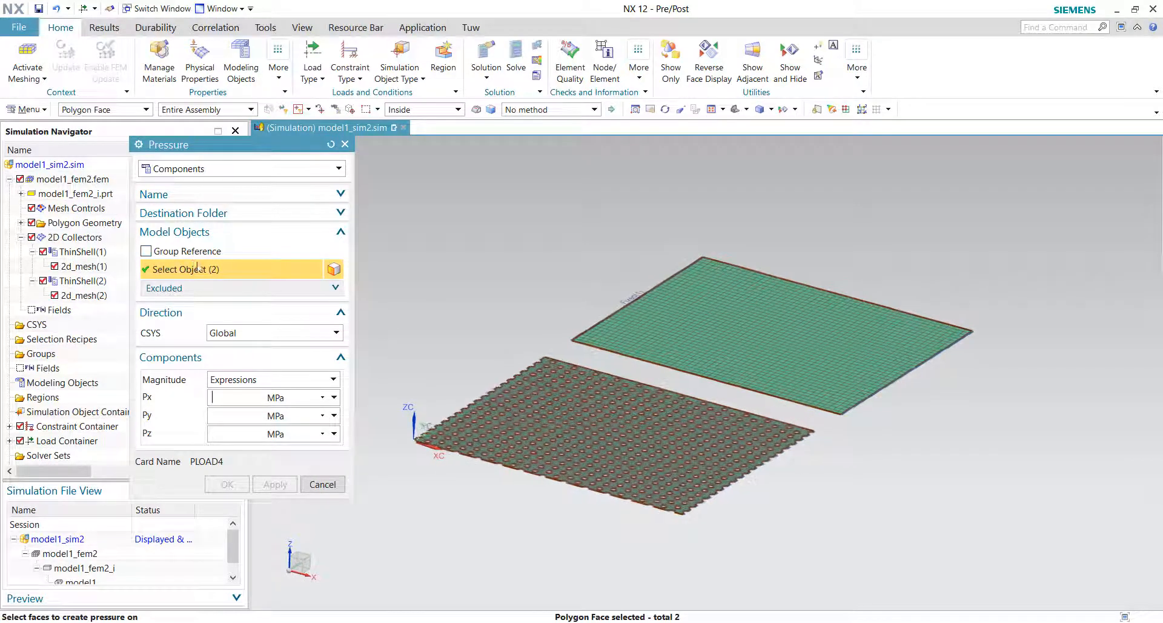
left_click(97, 112)
left_click(97, 111)
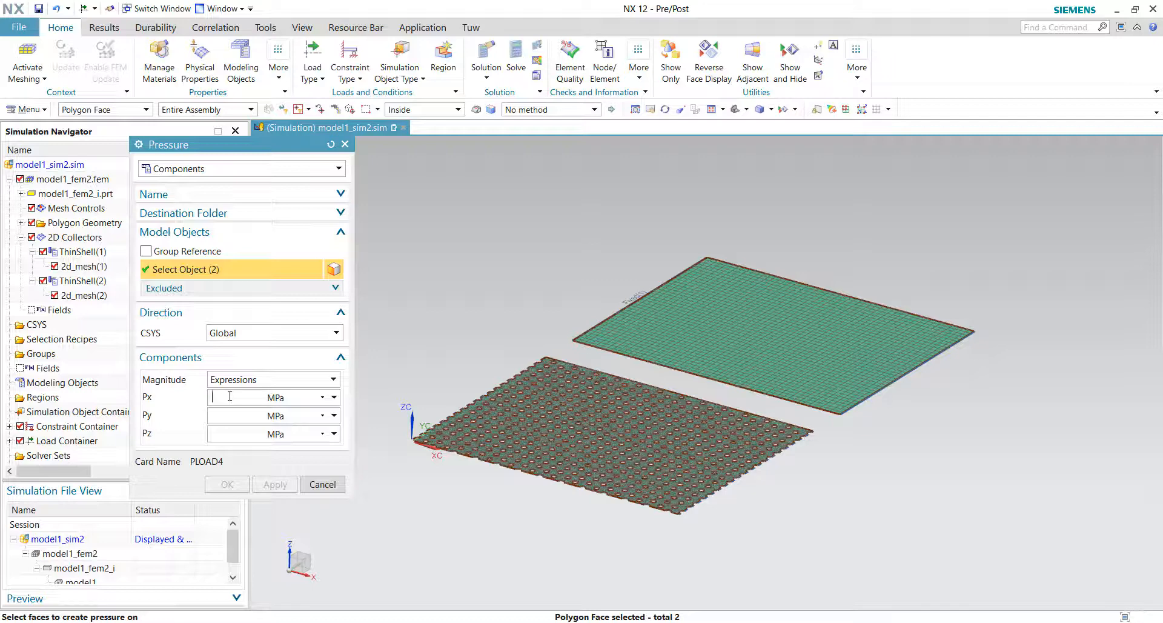
Step: Set the pressure components to Px 0, Py 0 and Pz -10 kPa and finish the load
type("0")
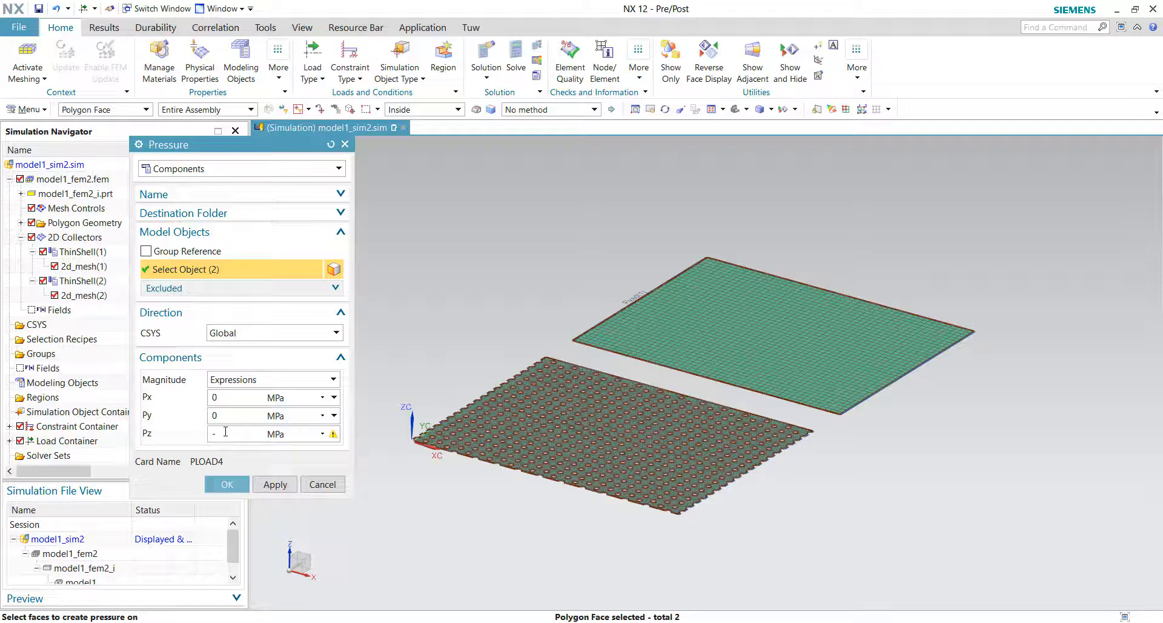
left_click(298, 433)
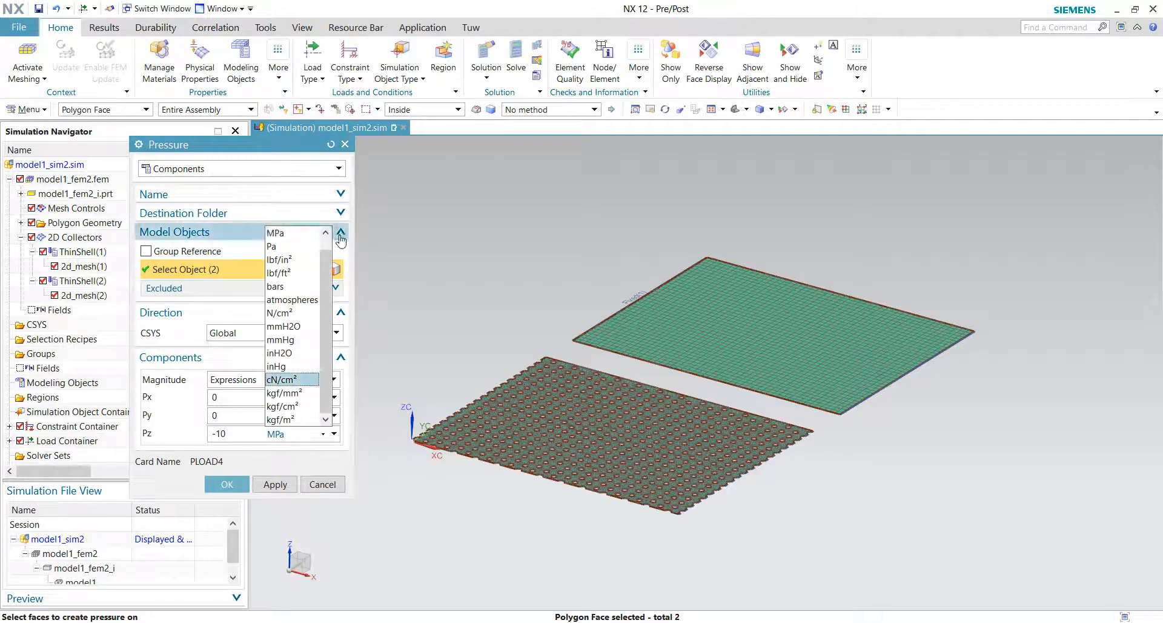
left_click(274, 232)
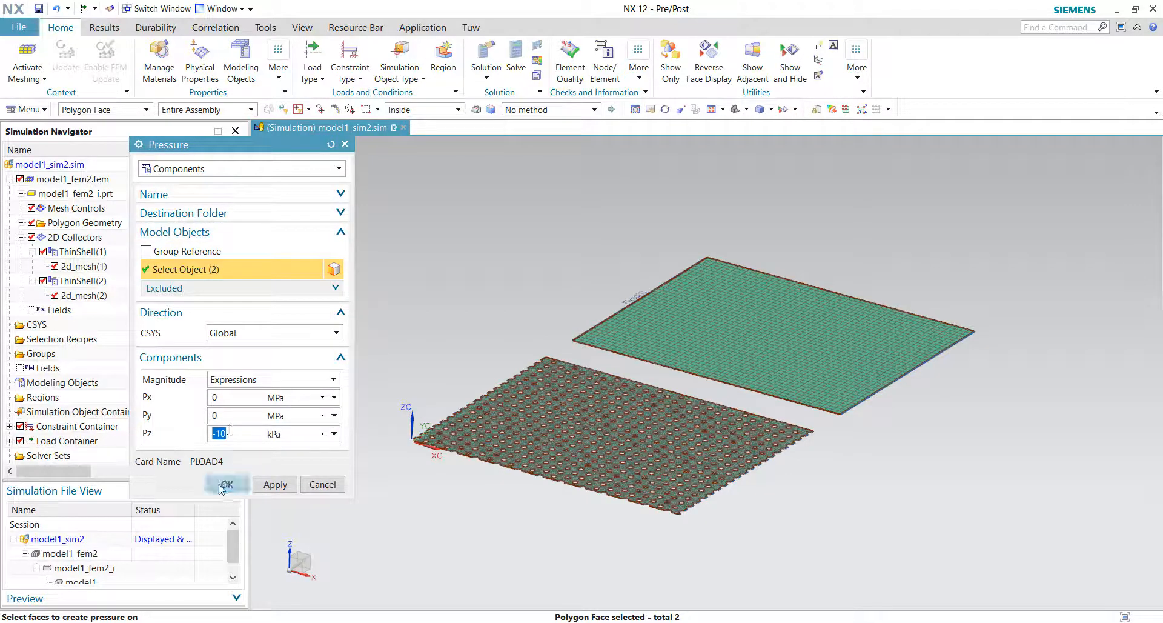
left_click(224, 484)
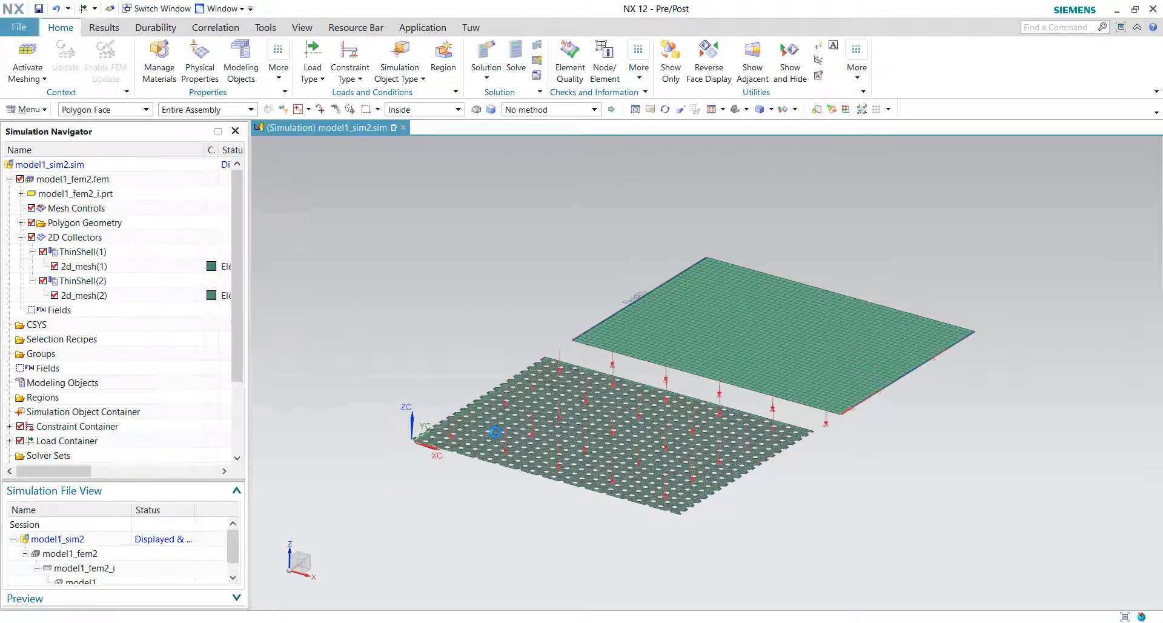
Step: Solve the linear static solution and close the job monitor and information windows
middle_click_drag(494, 434, 711, 343)
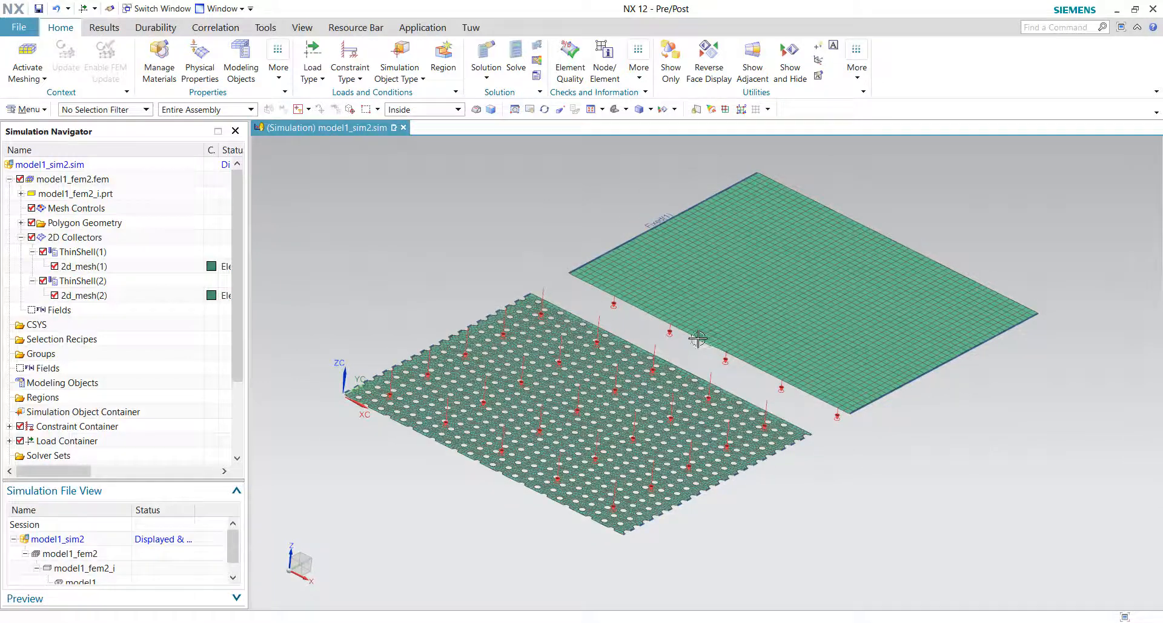
middle_click_drag(559, 233, 547, 240)
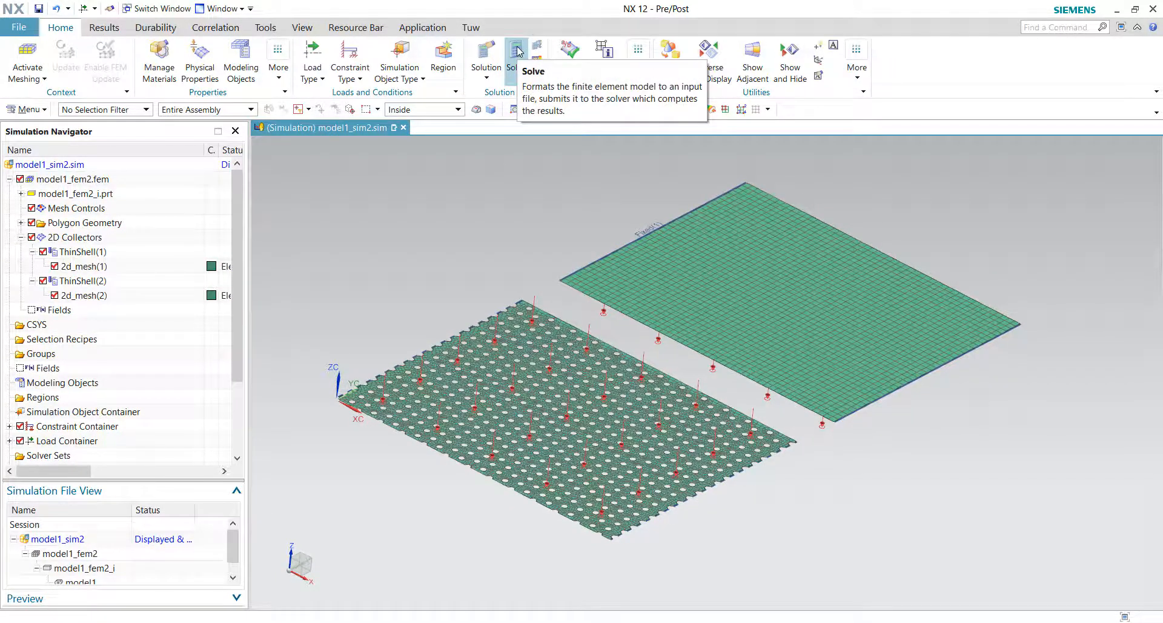
left_click(518, 54)
left_click(268, 325)
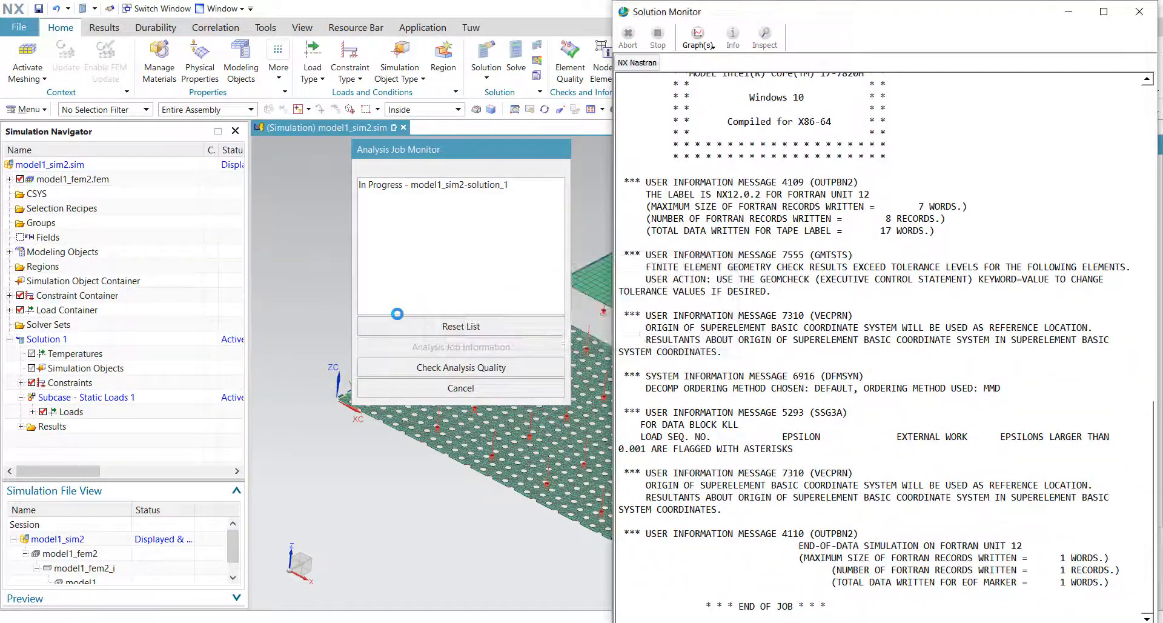
left_click(486, 386)
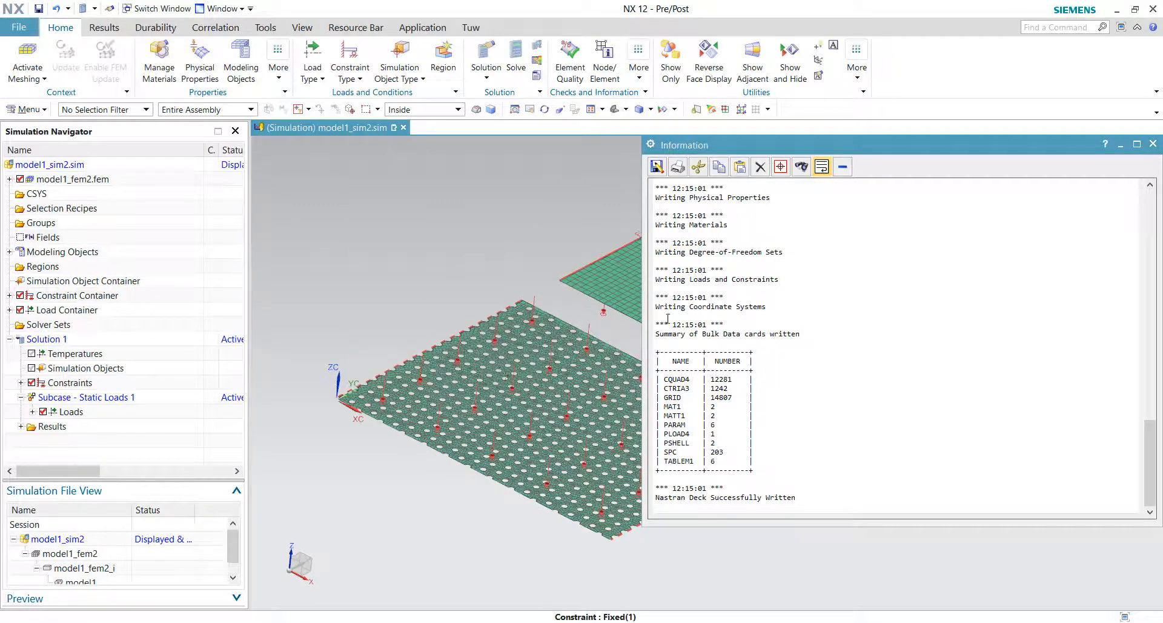
left_click(1152, 143)
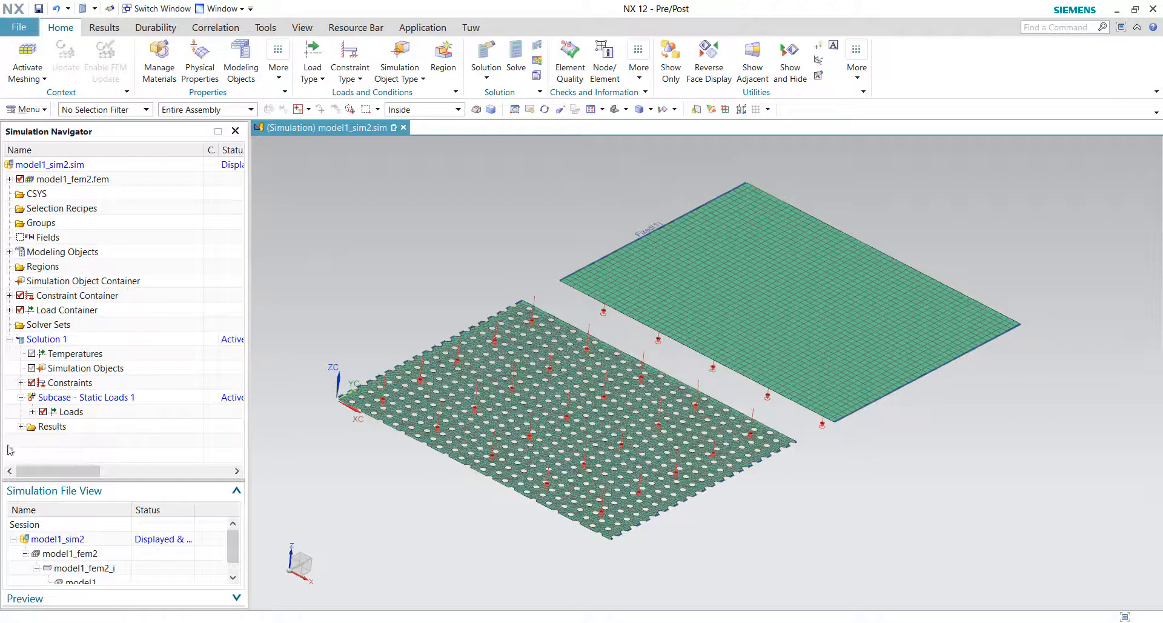
Step: Open the Solution 1 structural results and display the nodal displacement contour plot
left_click(21, 427)
double_click(60, 440)
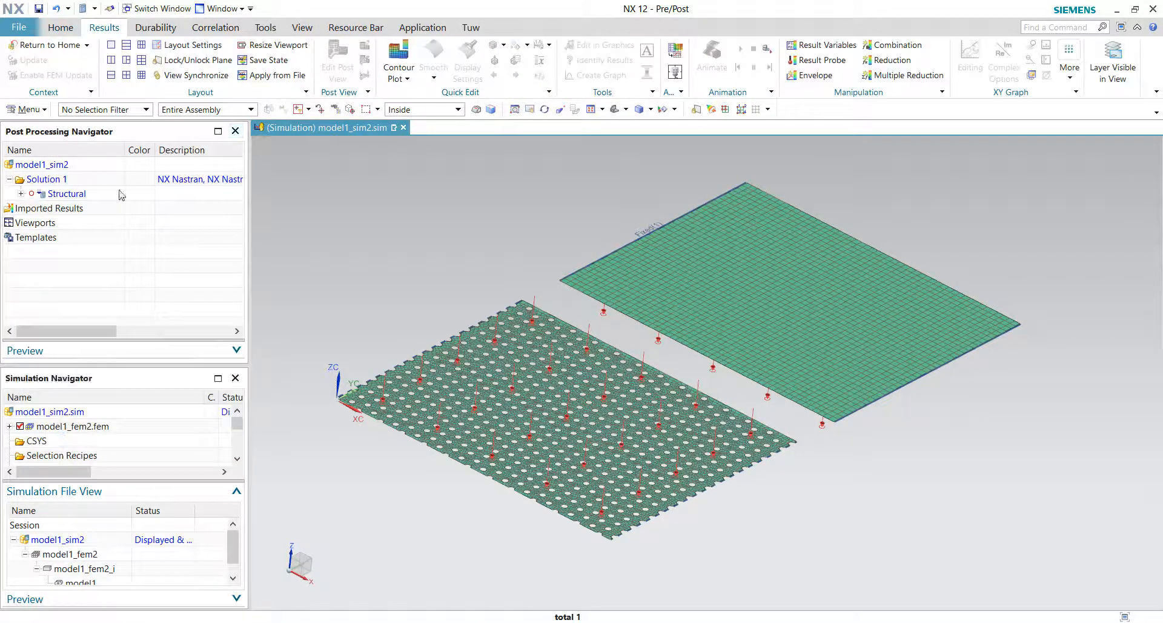
left_click(21, 194)
left_click(88, 212)
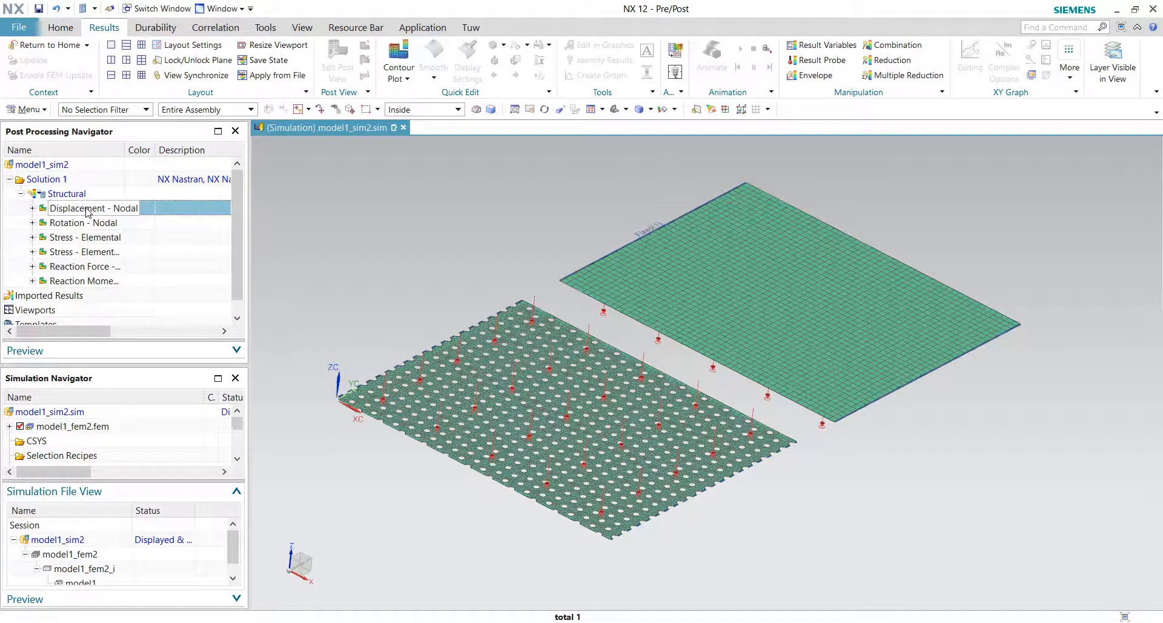
double_click(86, 211)
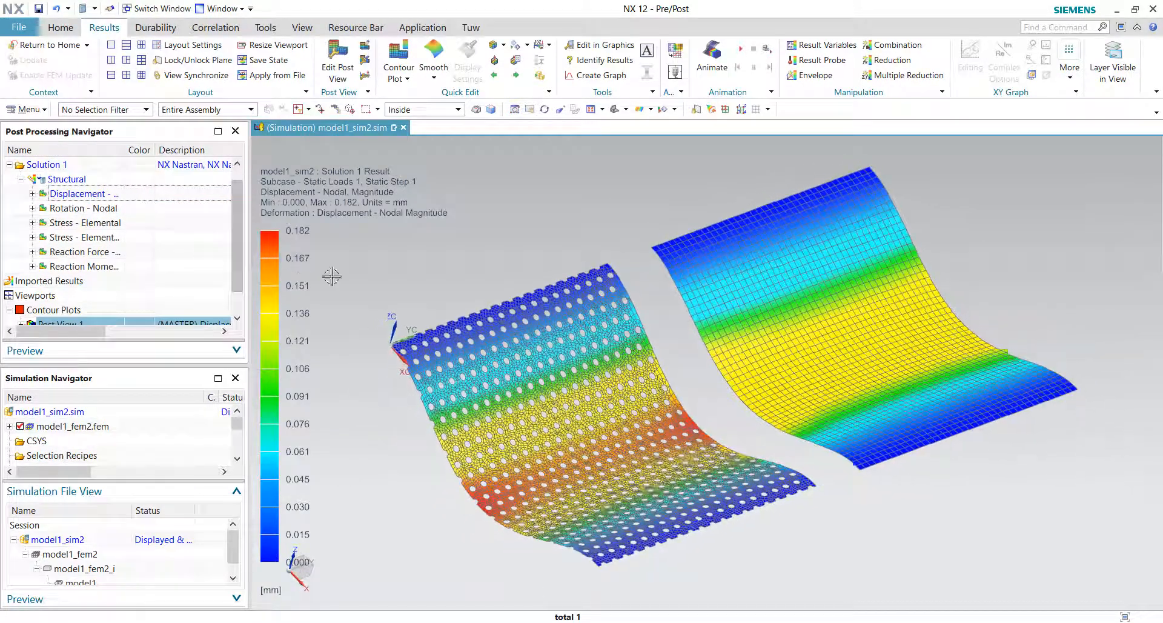
Step: Set the result plot's edge display to Feature edges
left_click(504, 46)
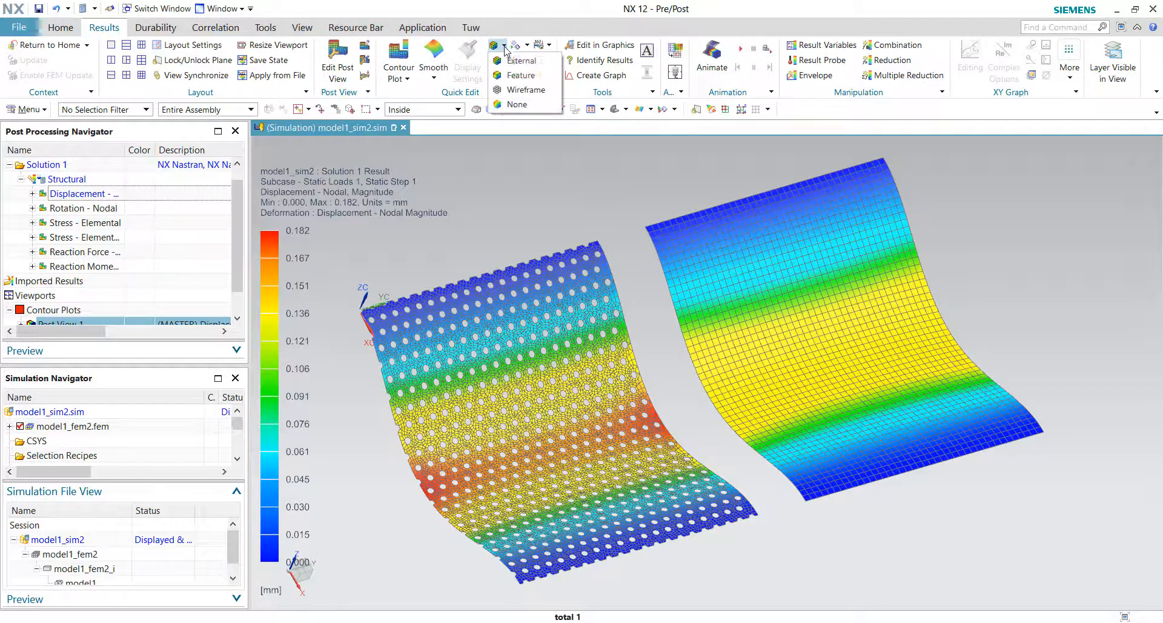
left_click(514, 76)
middle_click_drag(505, 169, 688, 394)
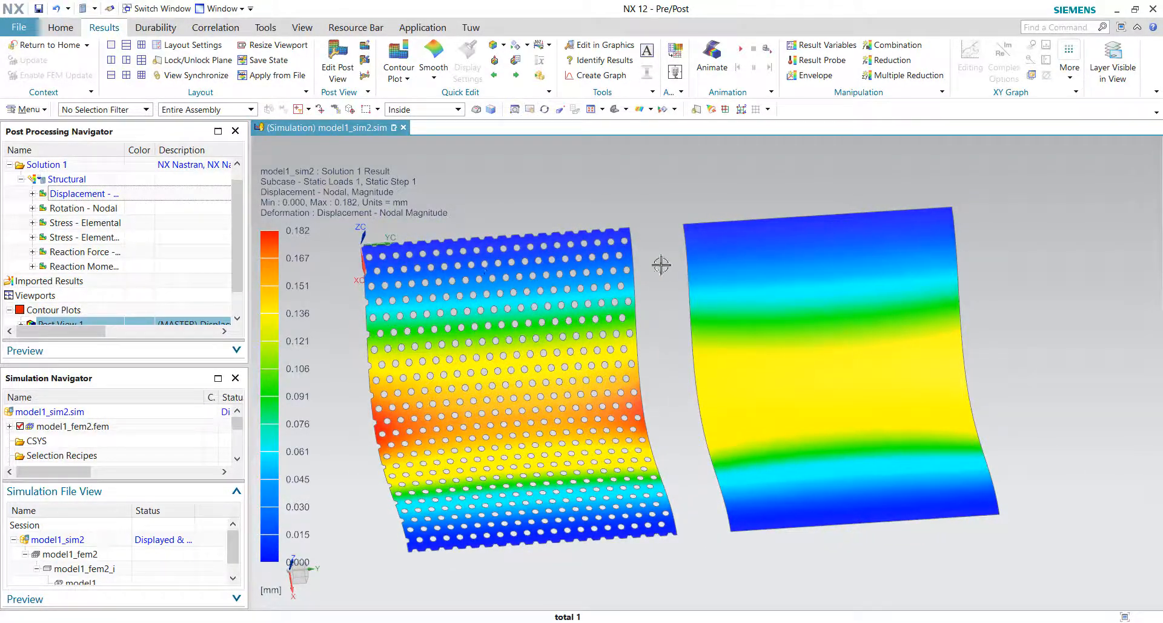
middle_click_drag(786, 274, 873, 500)
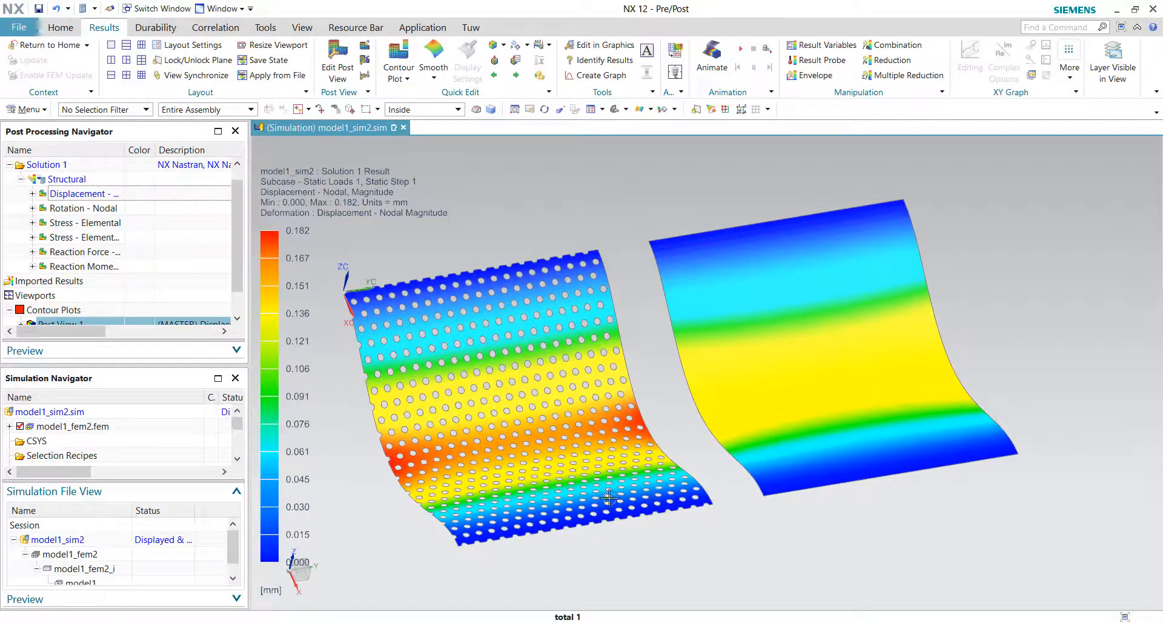
middle_click_drag(785, 410, 422, 302)
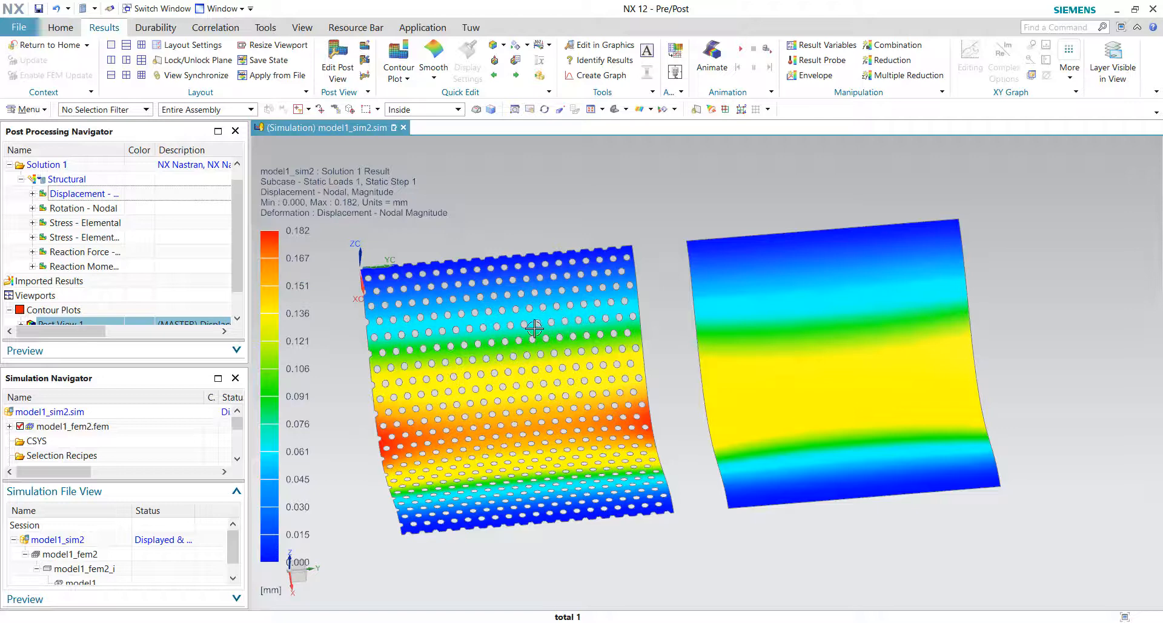
Step: Display the element-nodal von Mises stress contour plot for both plates
middle_click_drag(735, 333, 954, 284)
middle_click_drag(800, 266, 724, 430)
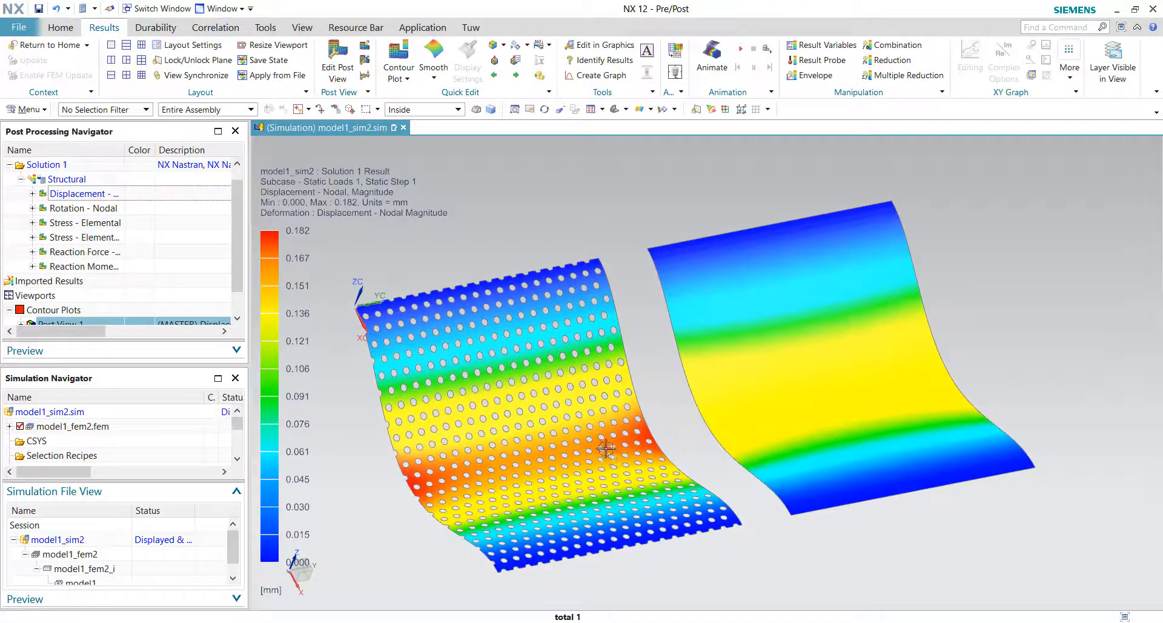
middle_click_drag(605, 448, 439, 330)
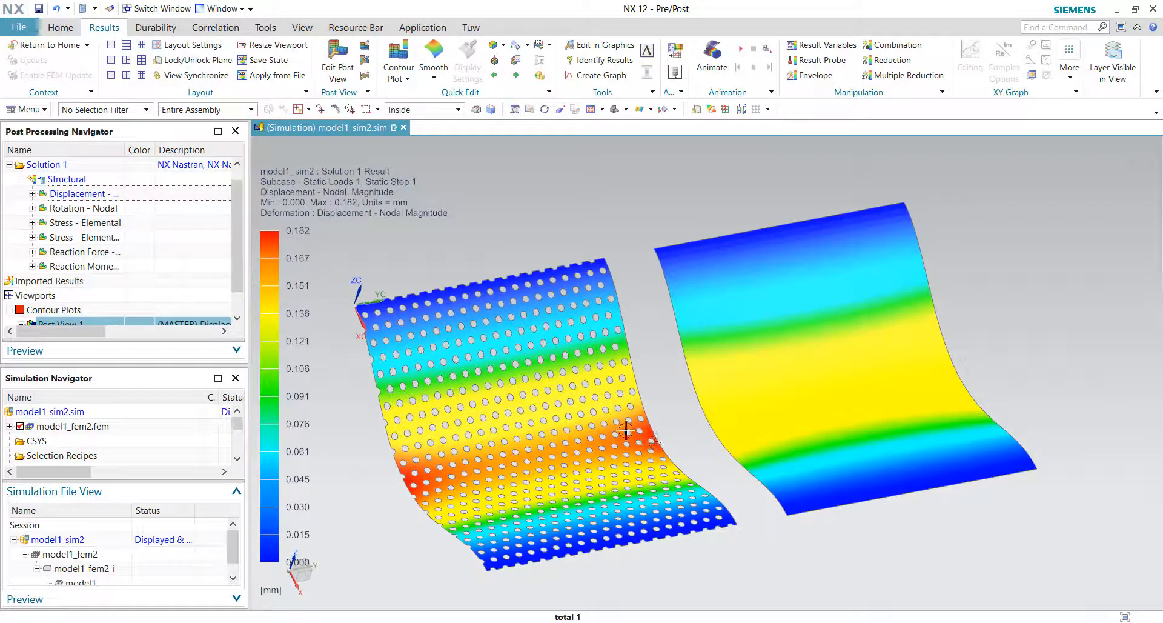
middle_click_drag(625, 430, 622, 425)
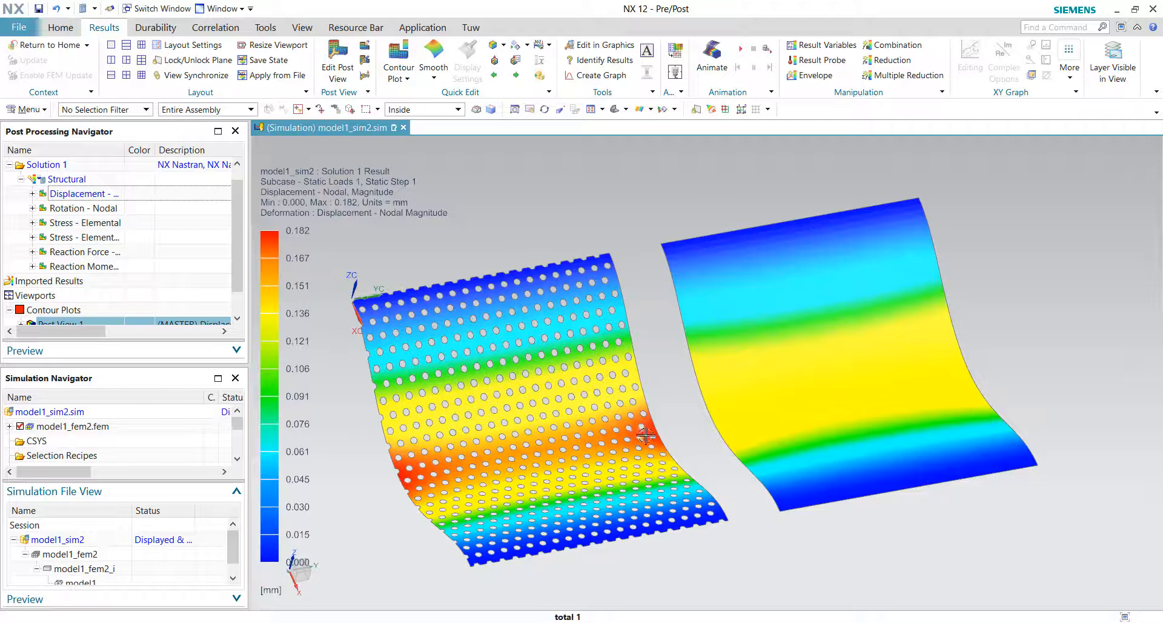
middle_click_drag(646, 435, 596, 448)
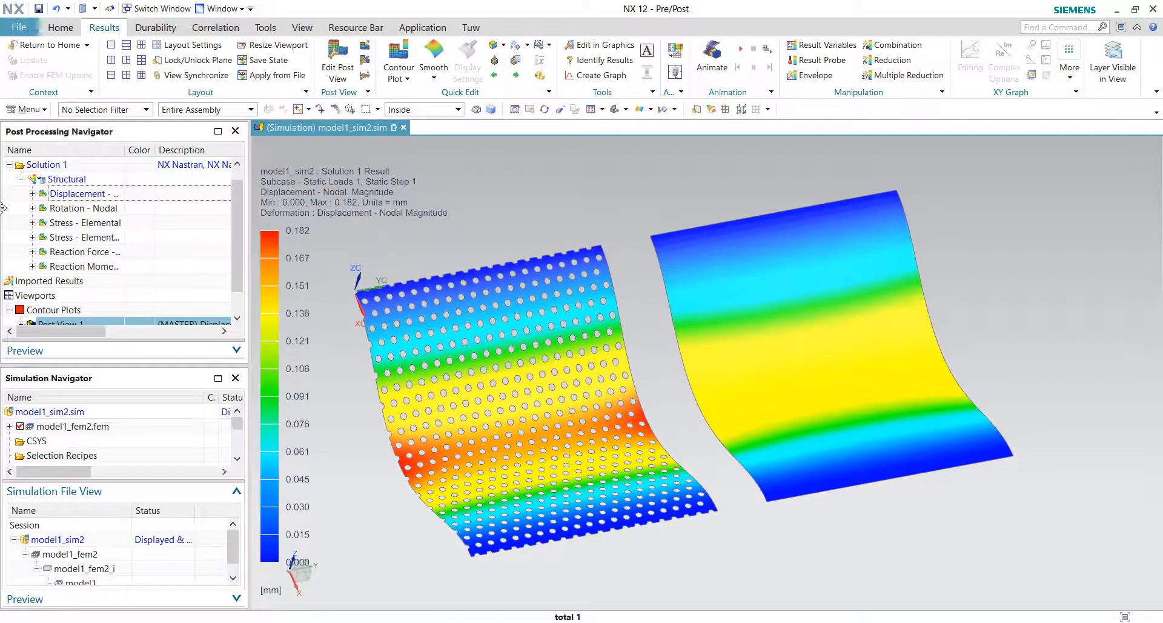
double_click(79, 237)
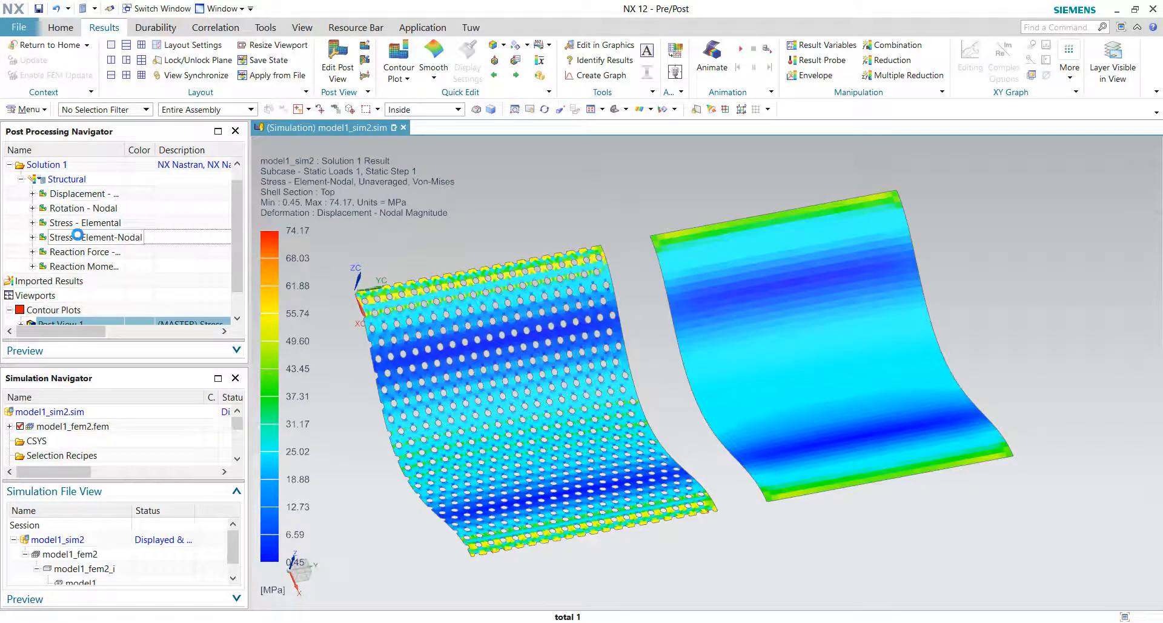
Step: Examine the von Mises stress distribution around the holes and along the edges of both plates
middle_click_drag(418, 176, 636, 267)
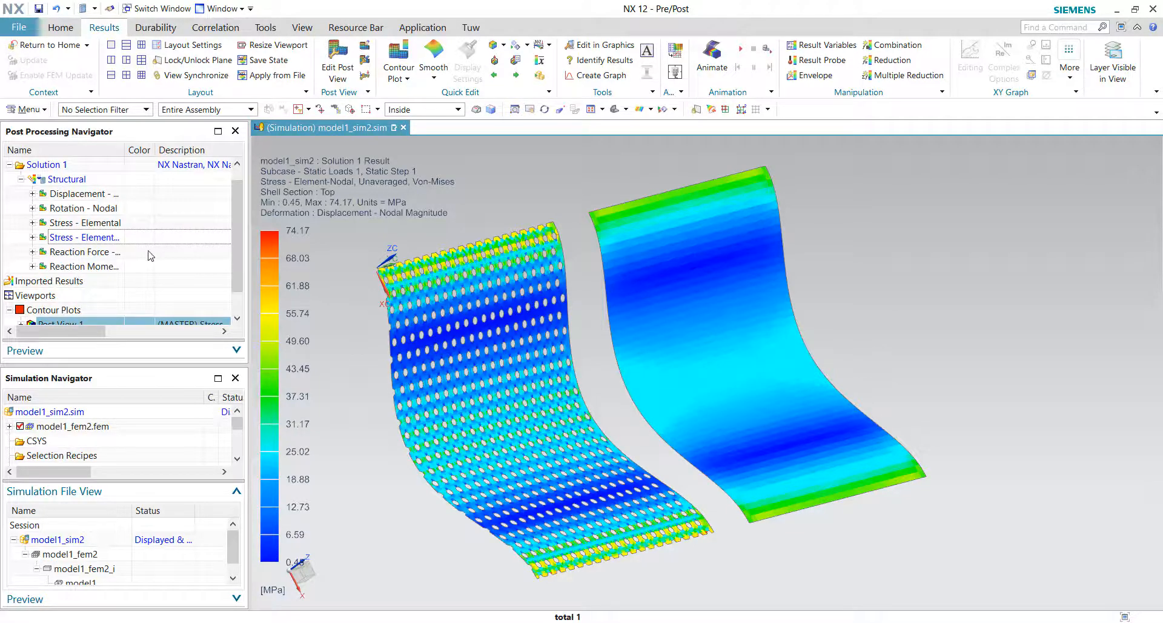
left_click(116, 239)
middle_click_drag(387, 254, 495, 284)
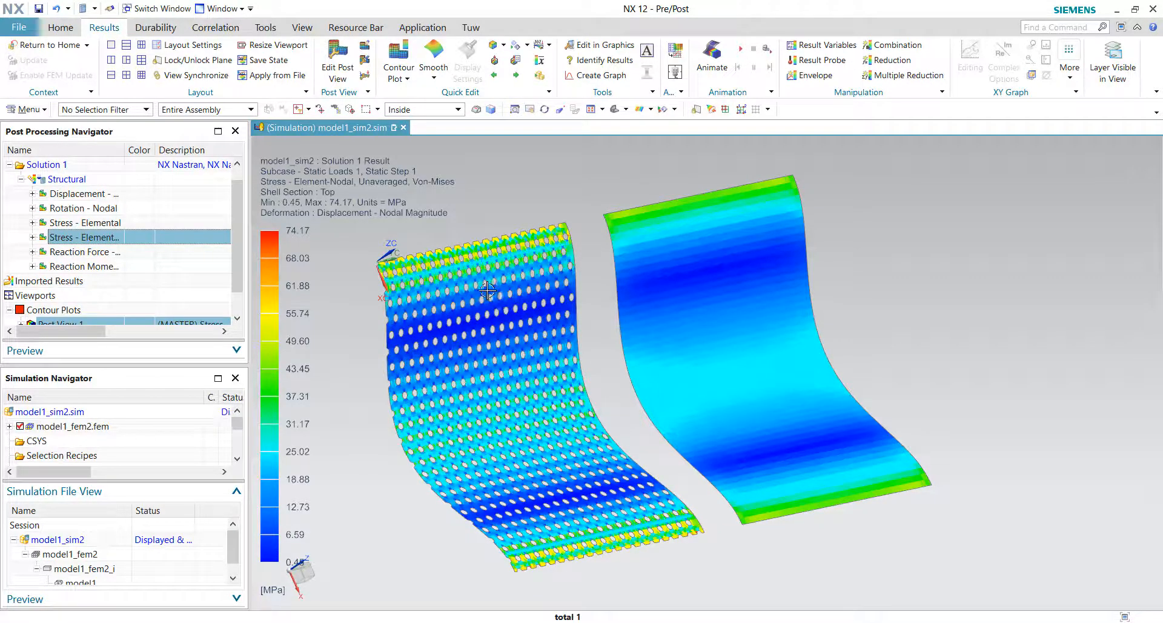
middle_click_drag(486, 292, 303, 252)
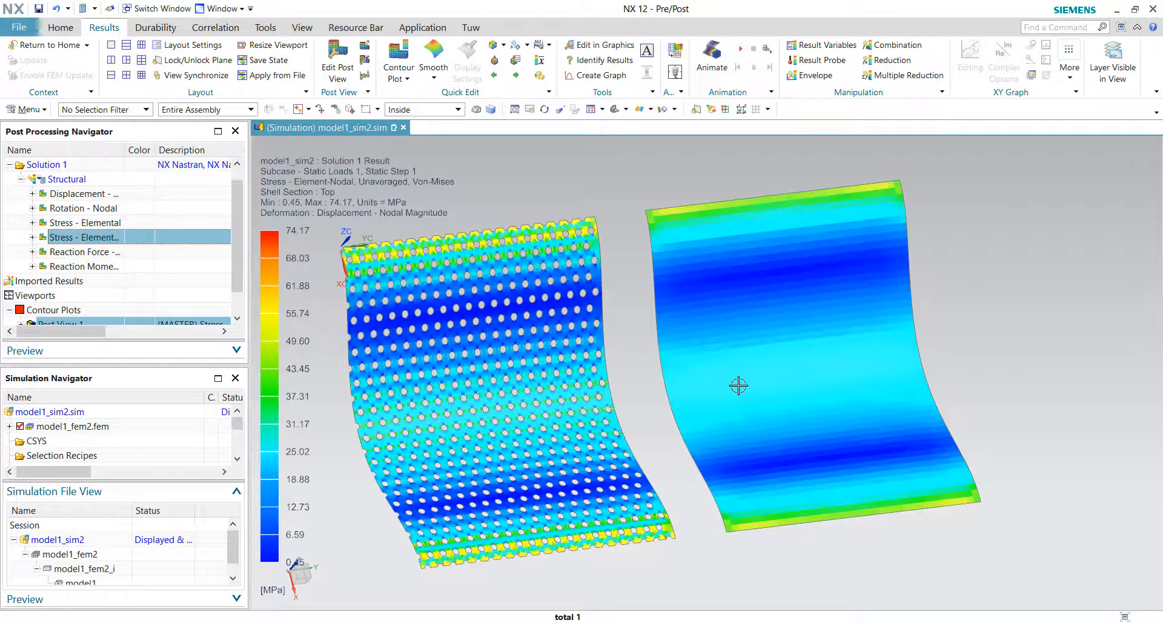
middle_click_drag(707, 382, 467, 364)
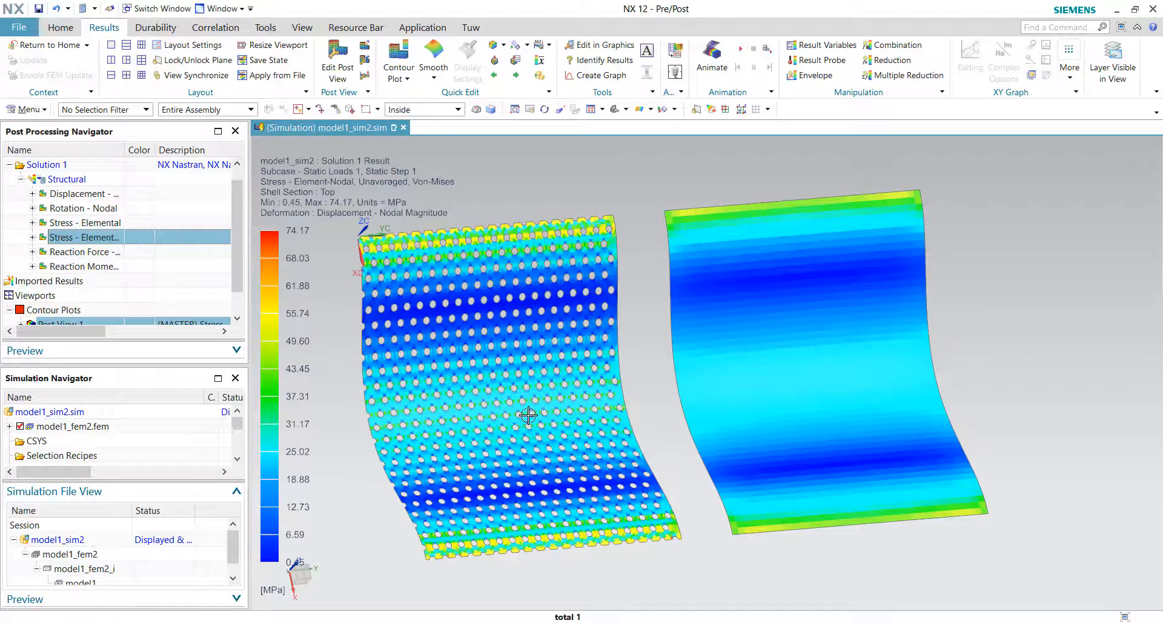
middle_click_drag(567, 411, 630, 369)
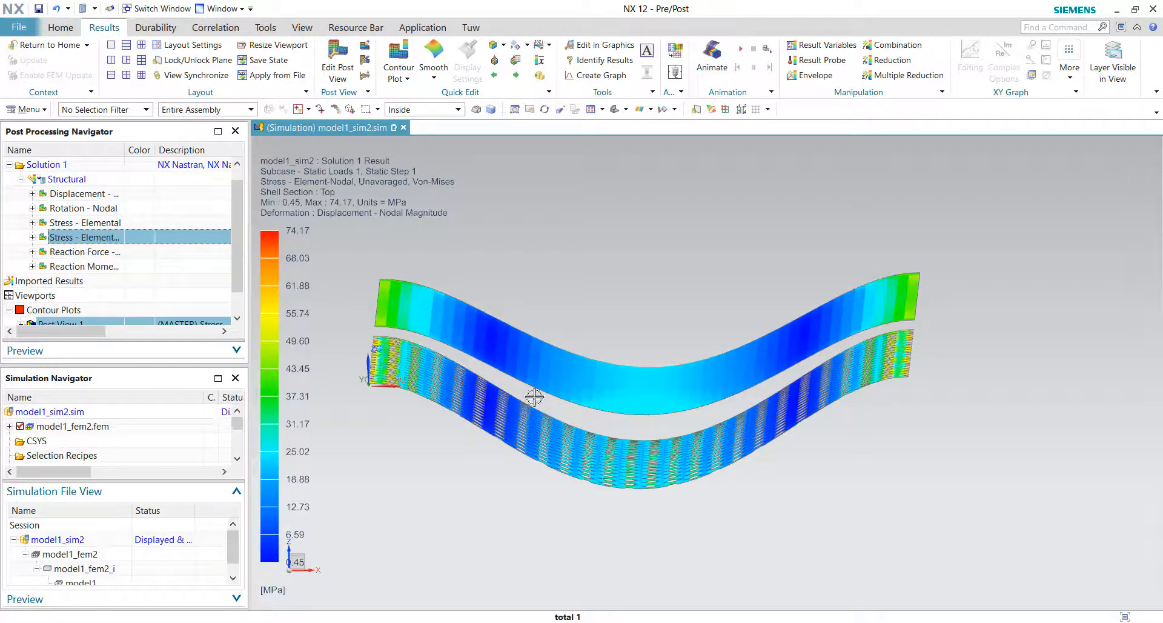
middle_click_drag(535, 397, 907, 377)
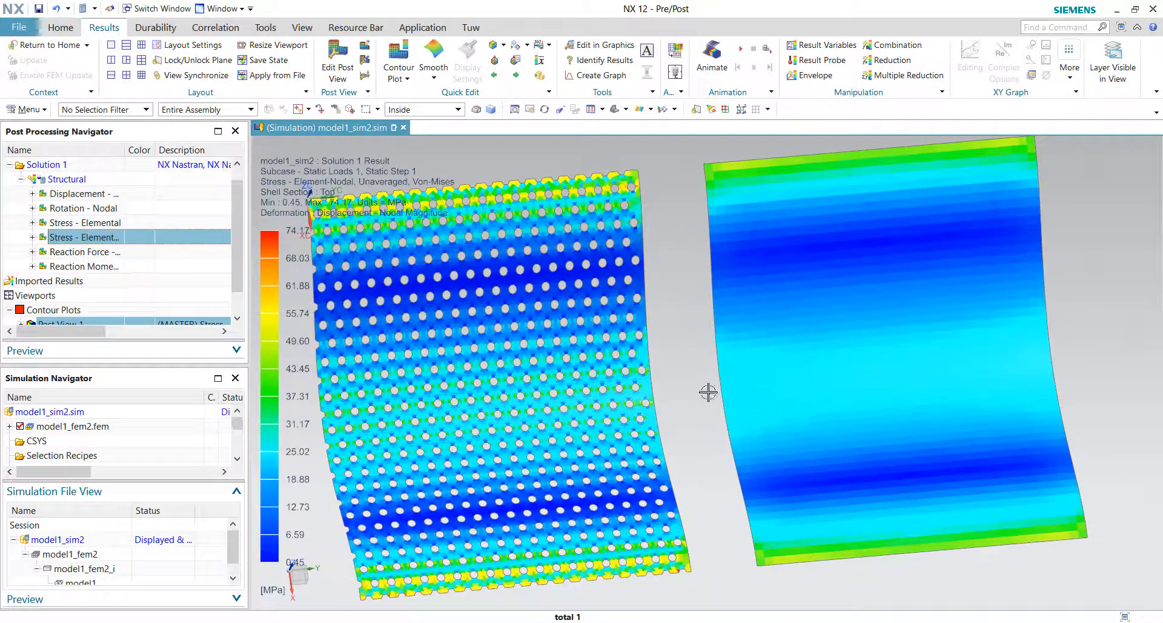
middle_click_drag(504, 402, 558, 402)
scroll(573, 441, "up", 5)
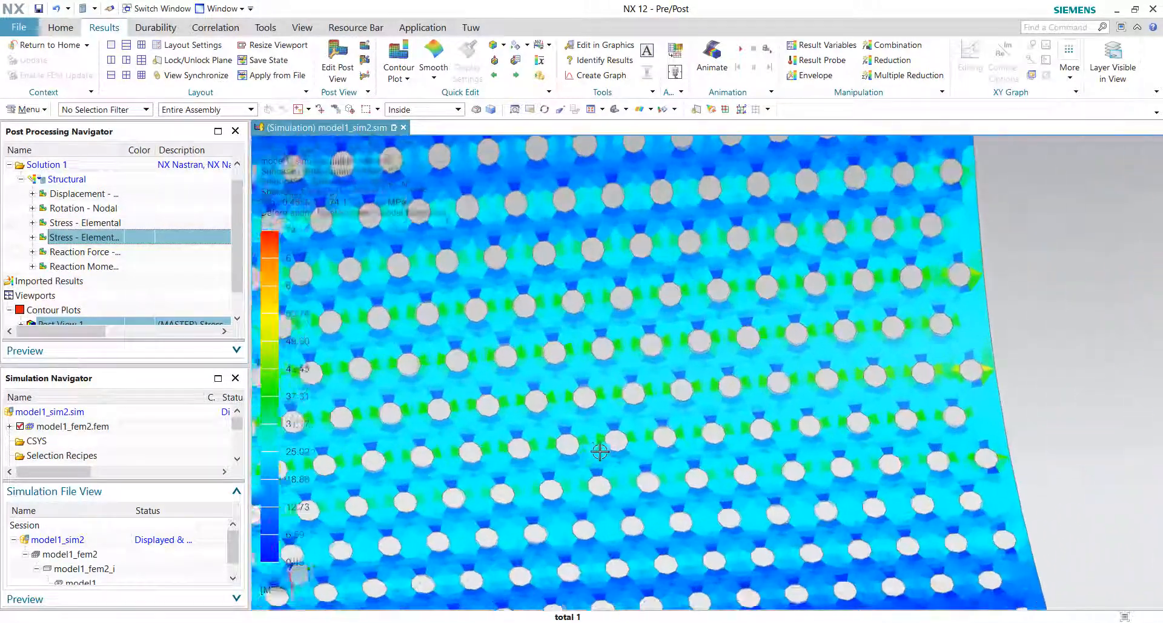
scroll(600, 451, "up", 6)
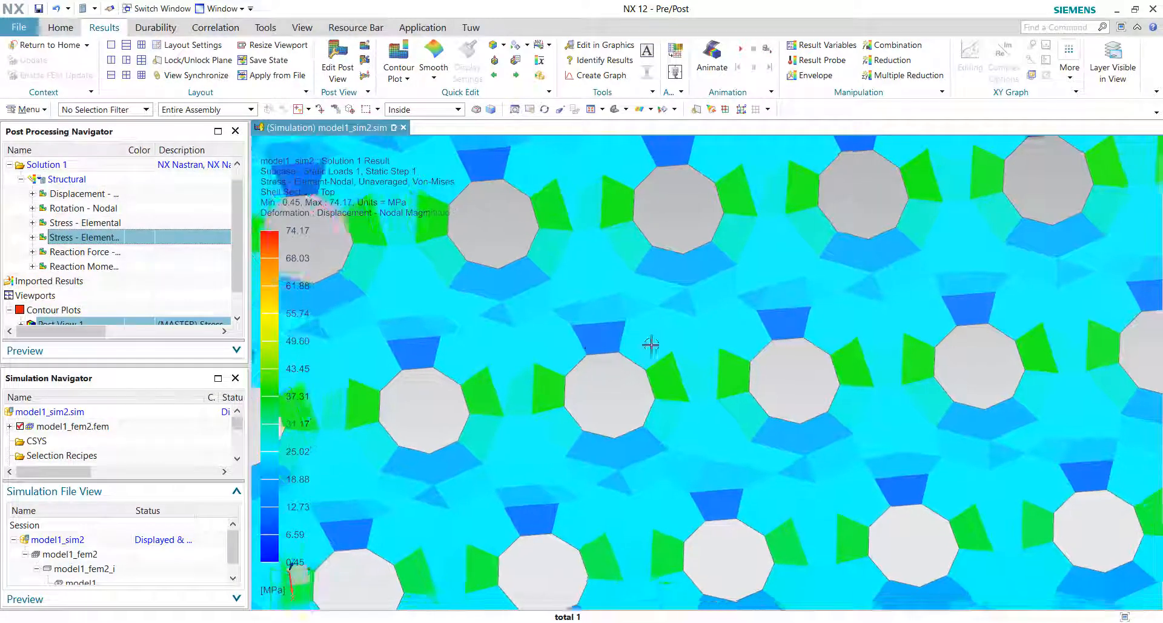
scroll(667, 334, "down", 1)
scroll(608, 362, "up", 1)
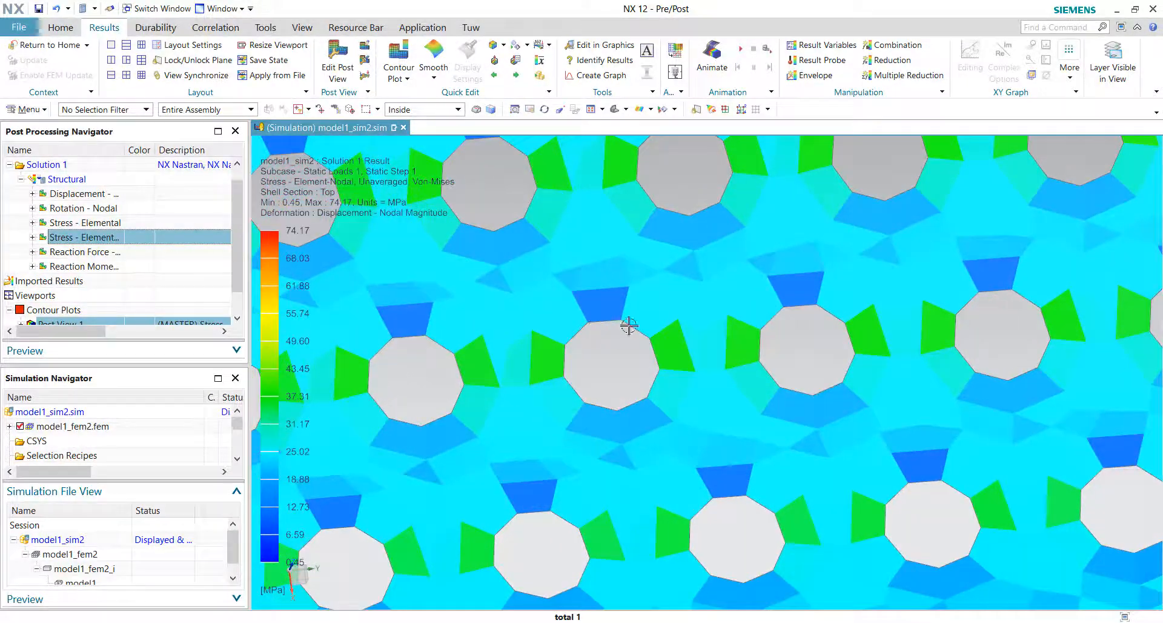
scroll(615, 382, "down", 11)
scroll(771, 371, "up", 3)
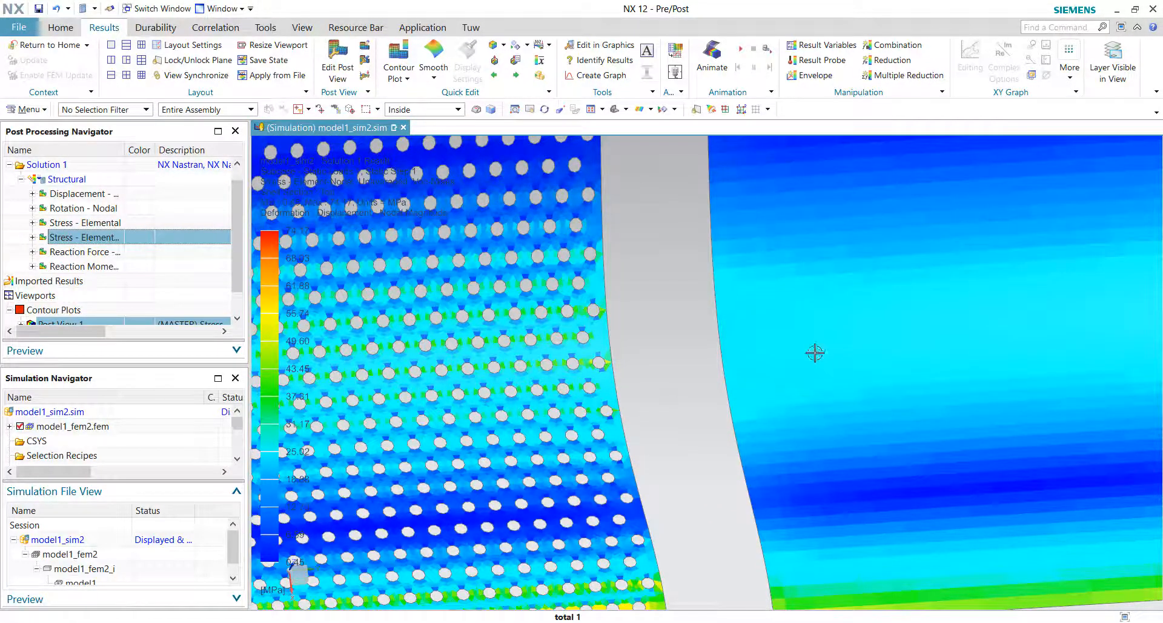
scroll(787, 349, "up", 2)
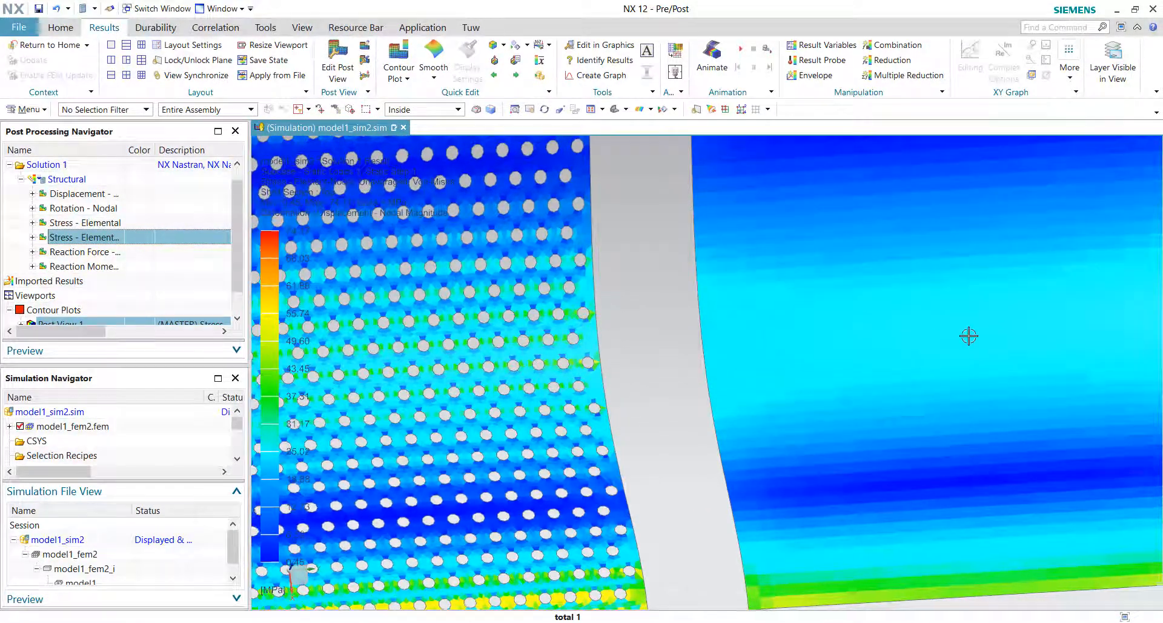
scroll(969, 336, "down", 2)
middle_click_drag(846, 343, 783, 393)
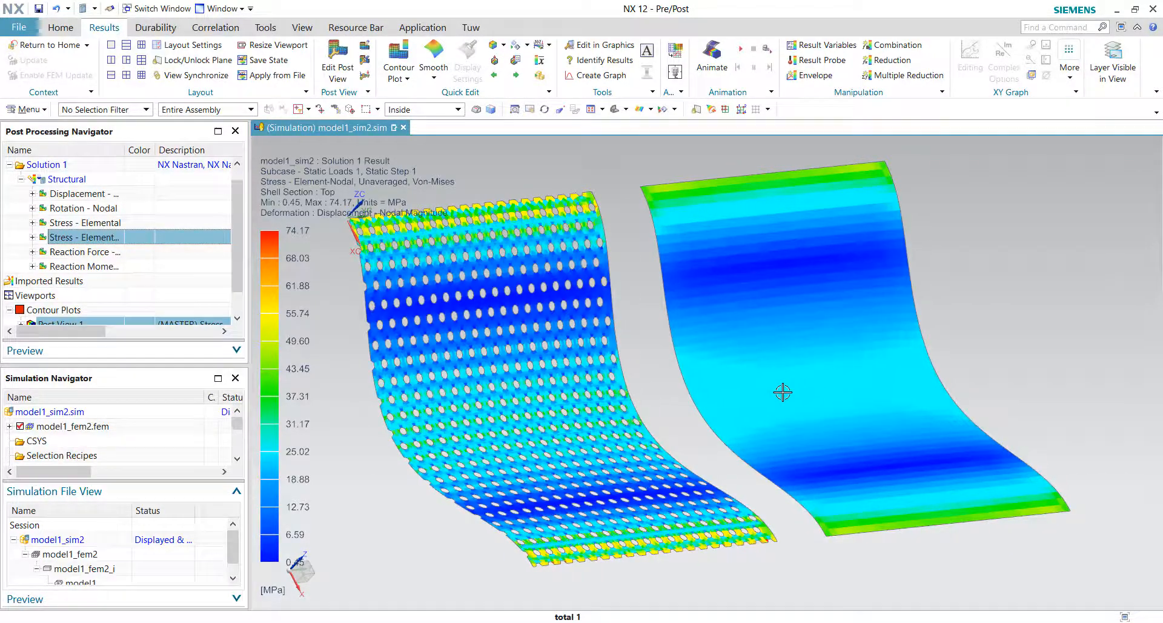
middle_click_drag(690, 403, 522, 396)
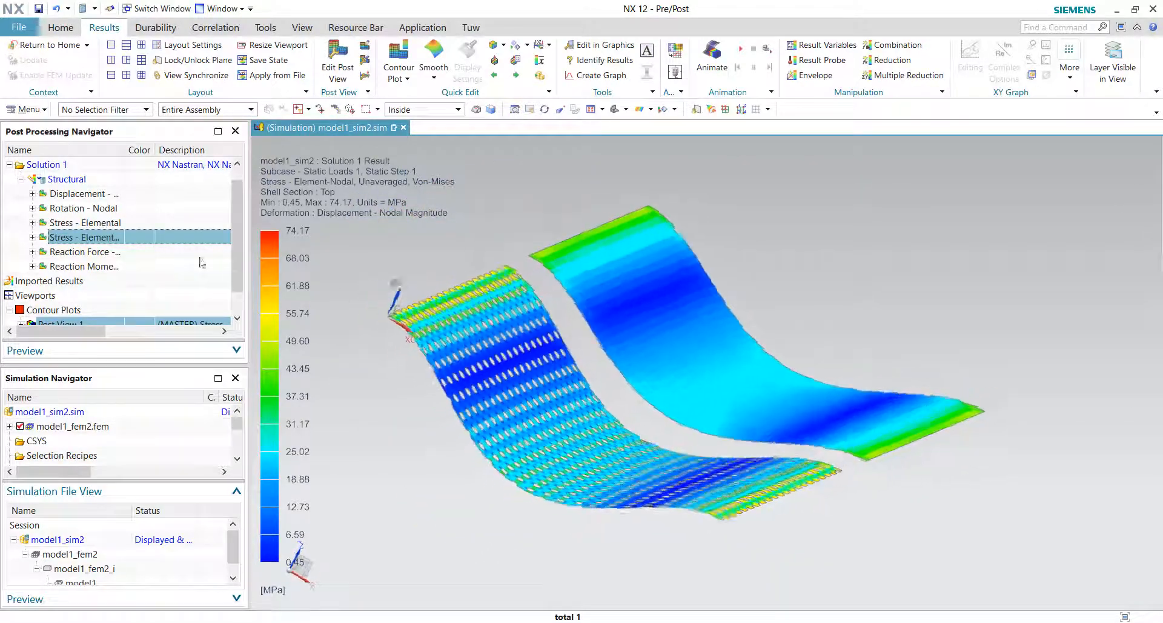
Step: Switch the contour plot back to nodal displacement
double_click(75, 194)
middle_click_drag(635, 380, 395, 397)
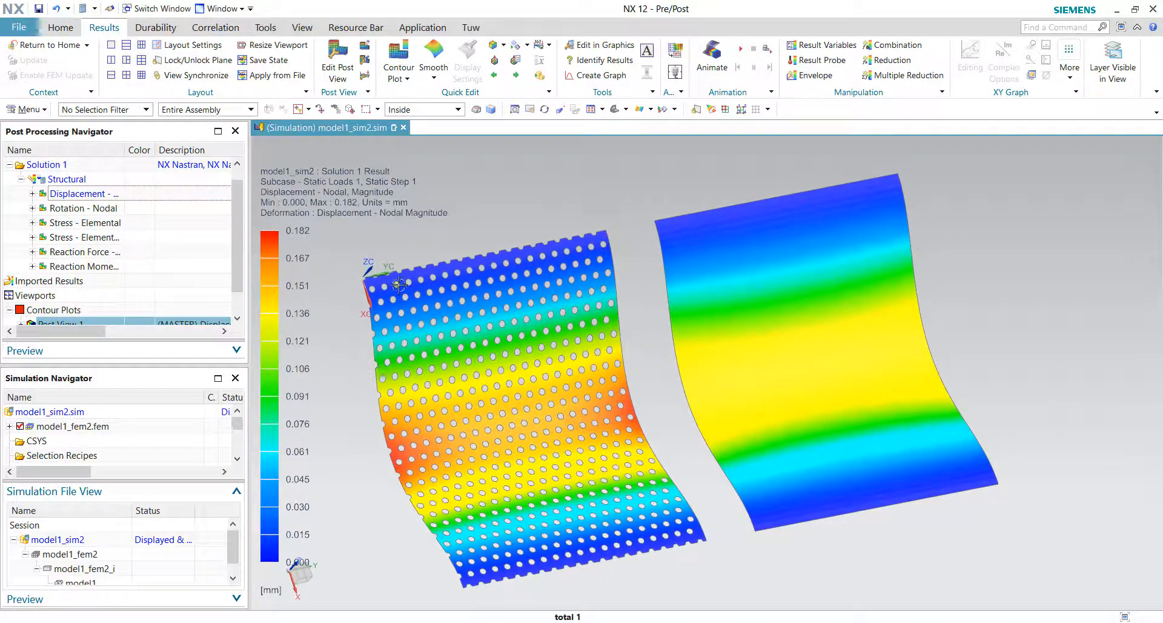
middle_click_drag(501, 389, 570, 379)
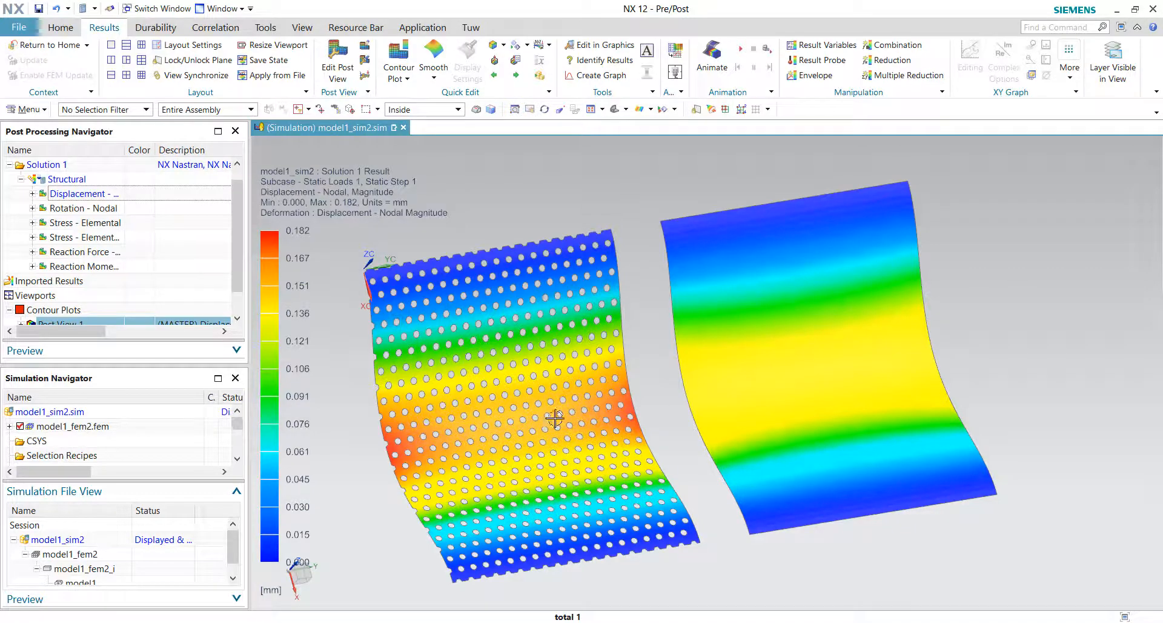
middle_click_drag(596, 462, 583, 461)
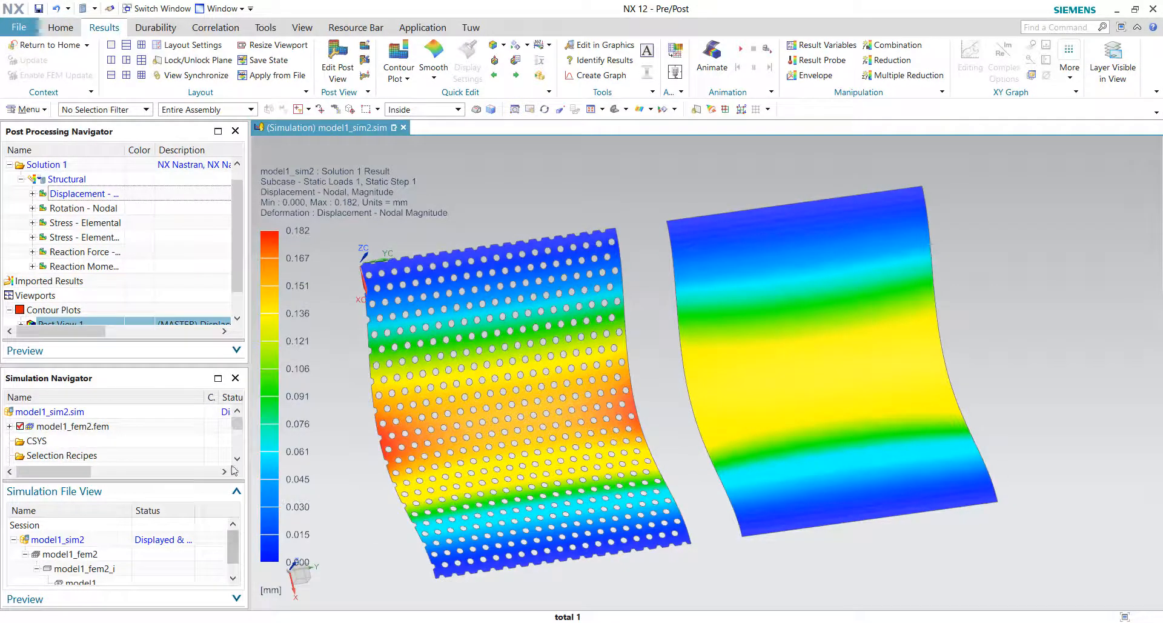
Step: Hide the solid plate's mesh 2d_mesh(2) so only the perforated plate's displacement is shown
scroll(27, 294, "down", 1)
left_click(22, 295)
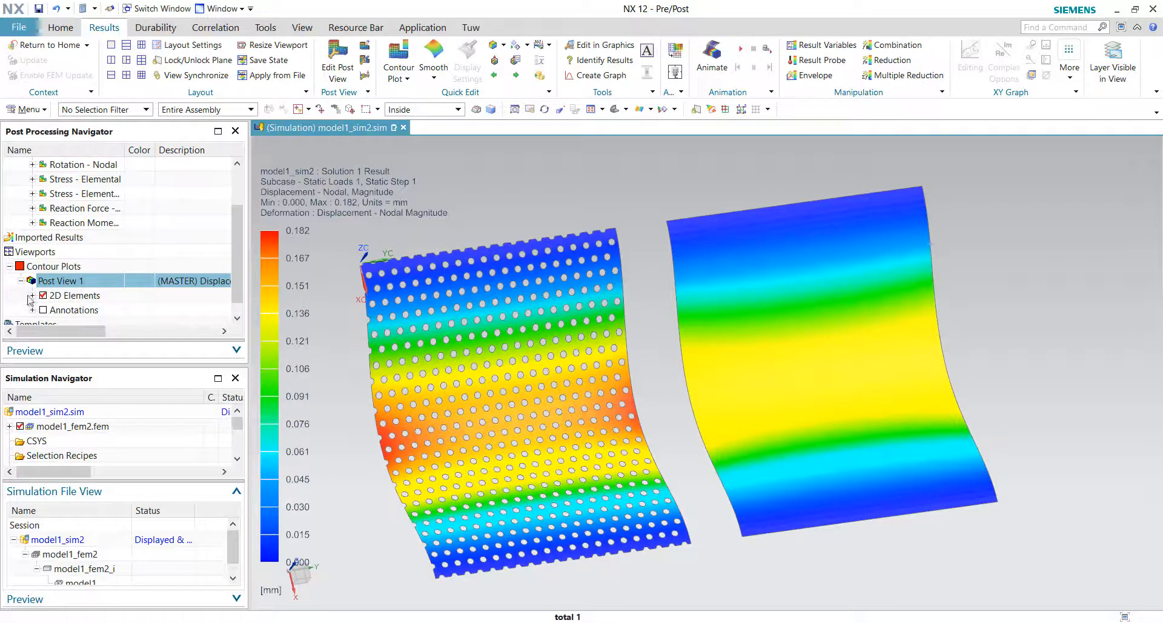
left_click(32, 295)
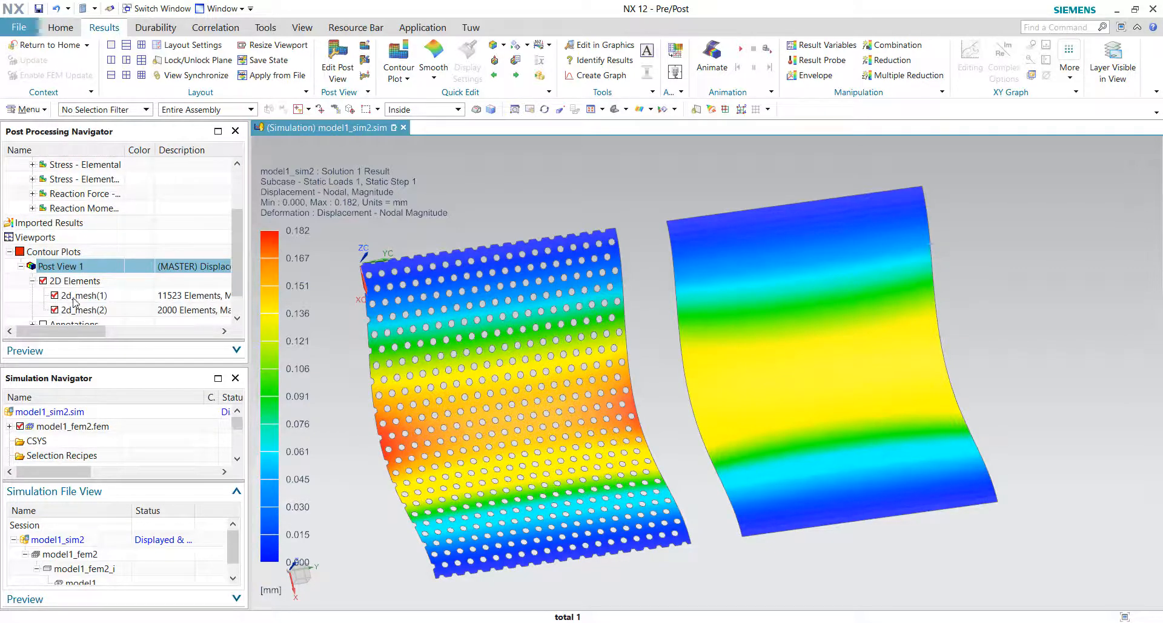
left_click(74, 297)
left_click(54, 310)
middle_click_drag(304, 228, 336, 230)
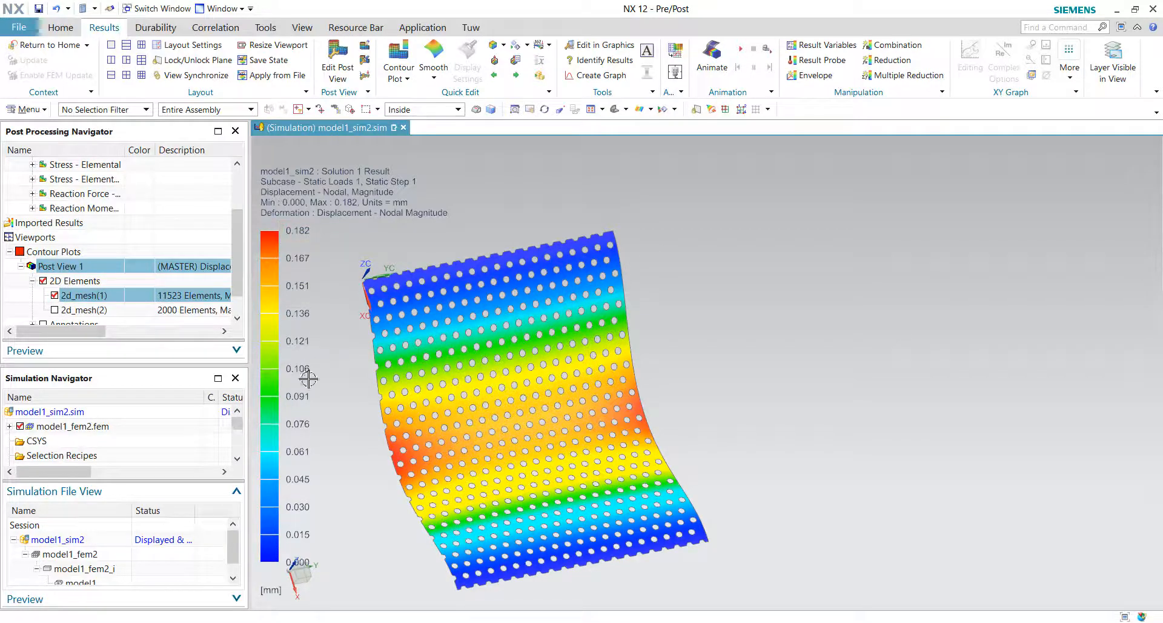
Step: Switch to Excel and clear the stiffness values in row 2 and the percentage result in E3
key("alt+Tab")
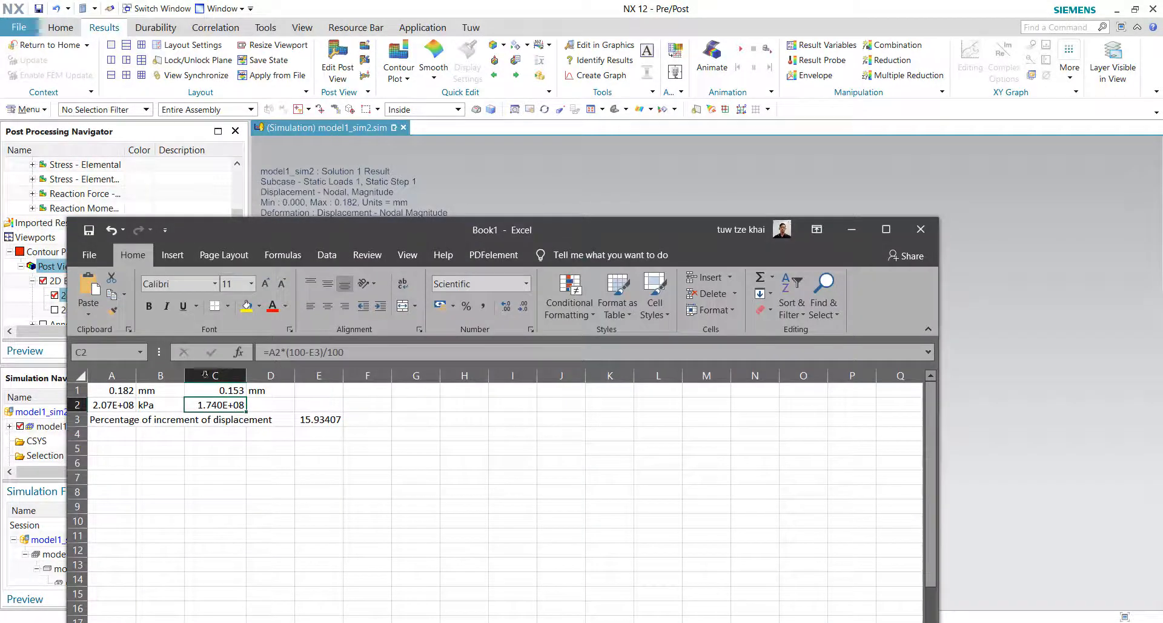
left_click(111, 403)
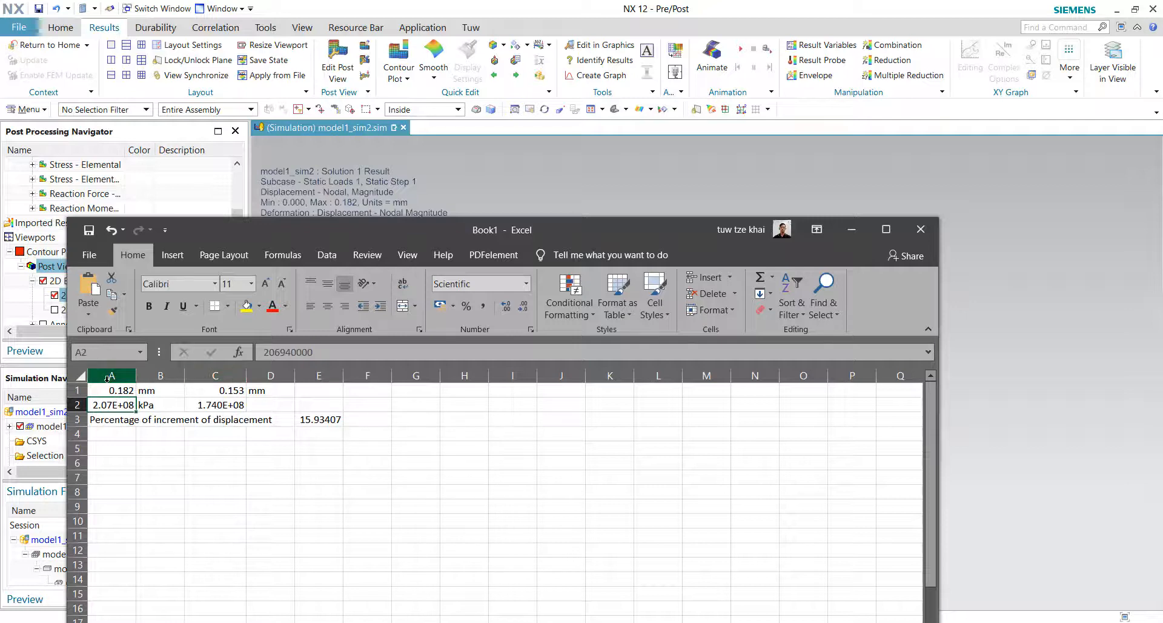
left_click(124, 392)
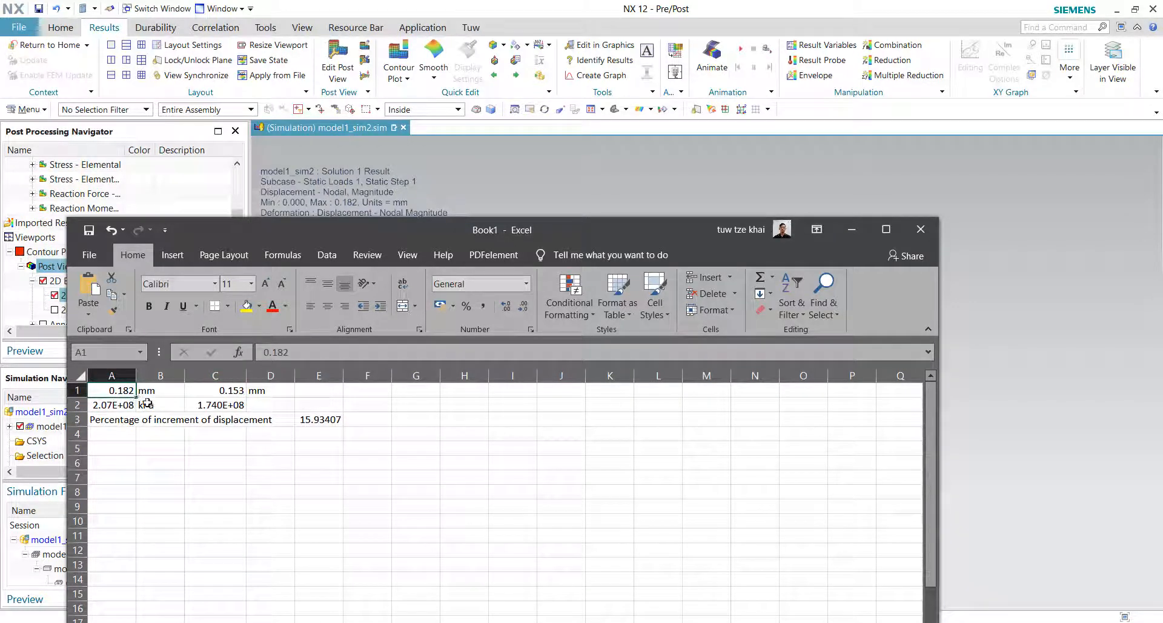
left_click_drag(136, 405, 230, 406)
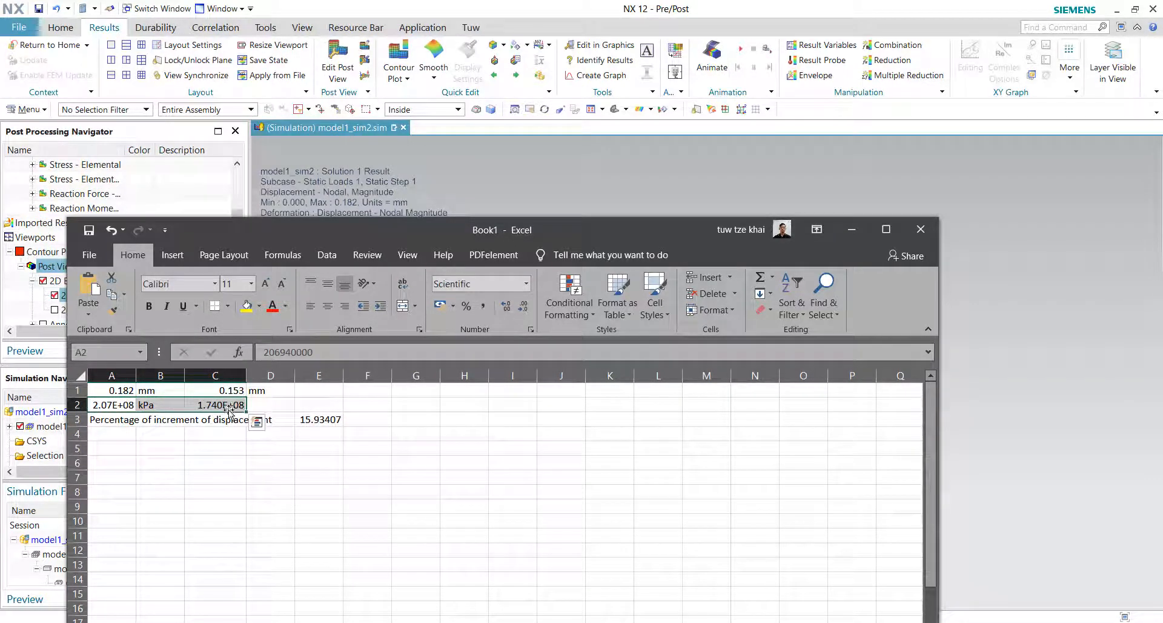
key("Delete")
left_click(332, 419)
key("Delete")
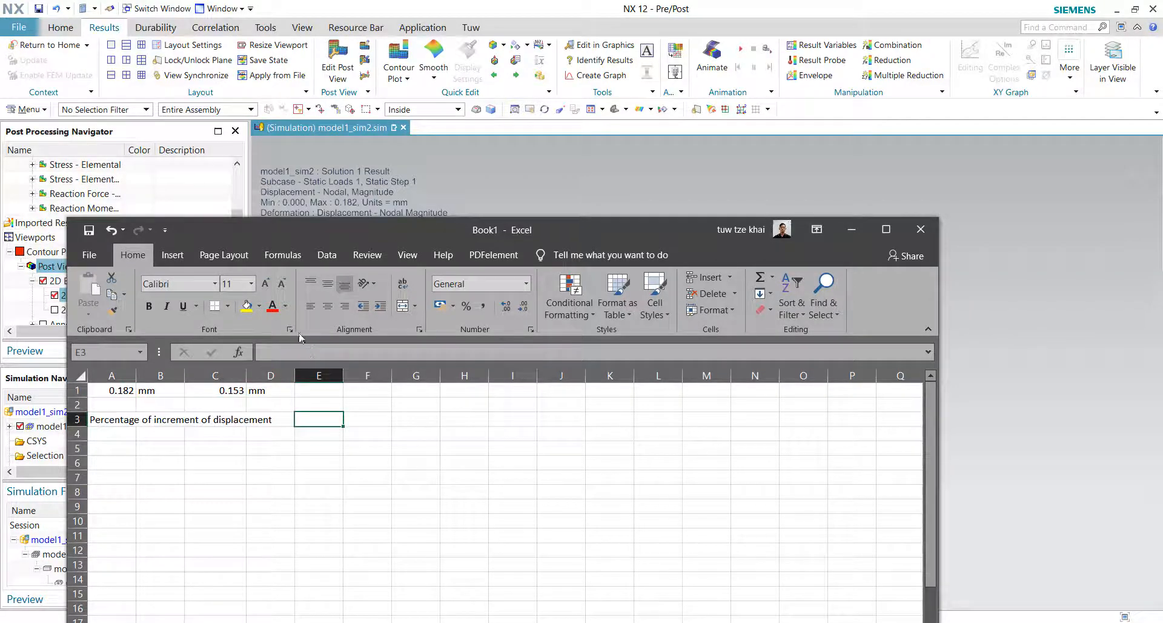
Step: Back in NX, show only the solid plate's mesh 2d_mesh(2) in the displacement plot
left_click(563, 160)
left_click(54, 296)
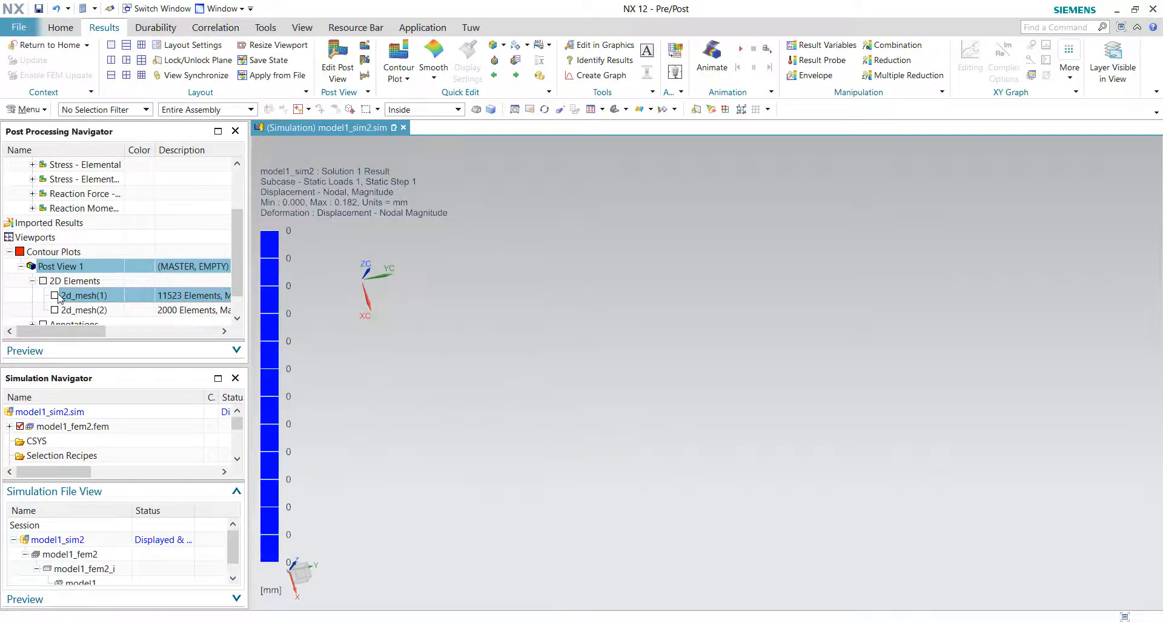
left_click(55, 310)
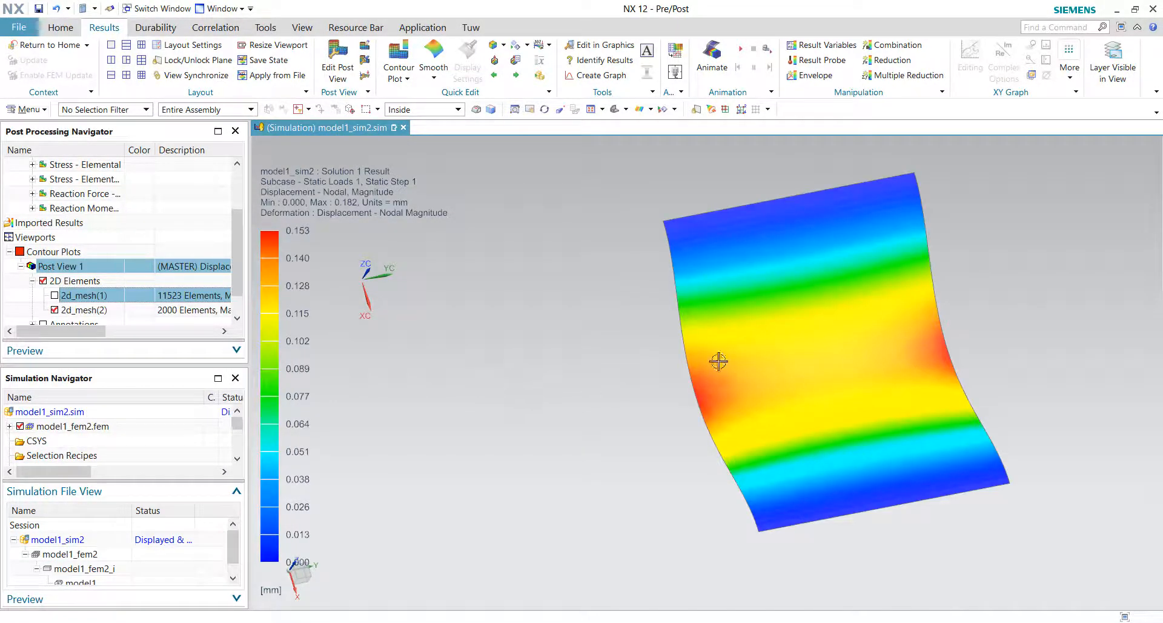
Step: Bring the Excel workbook to the front and reposition its window over the results
left_click(254, 622)
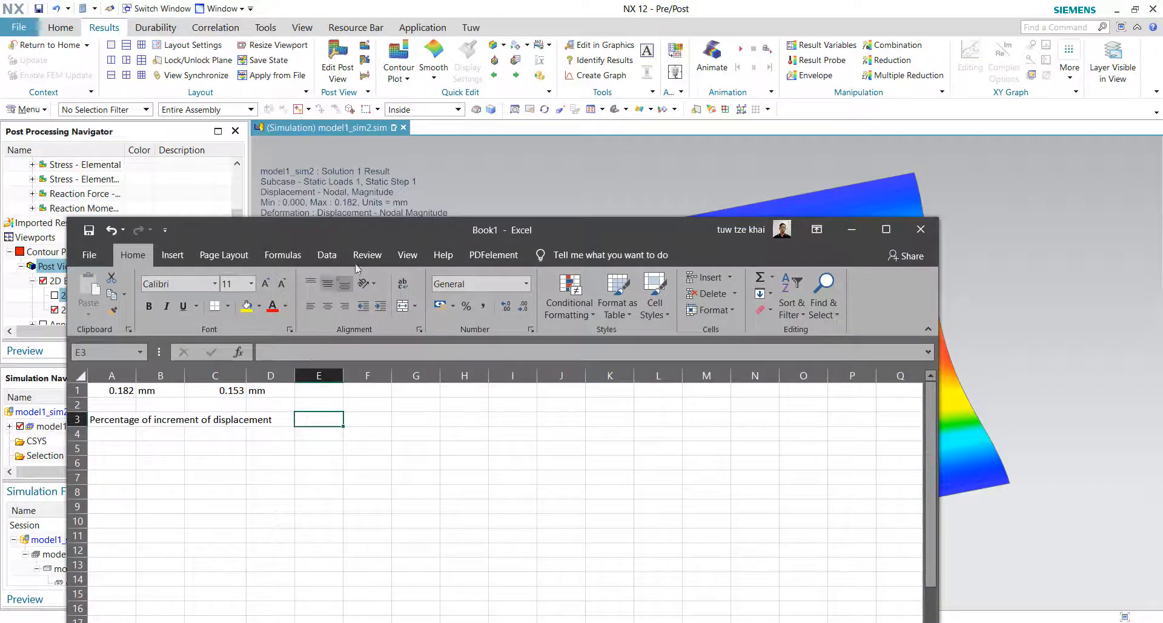
left_click_drag(424, 234, 695, 409)
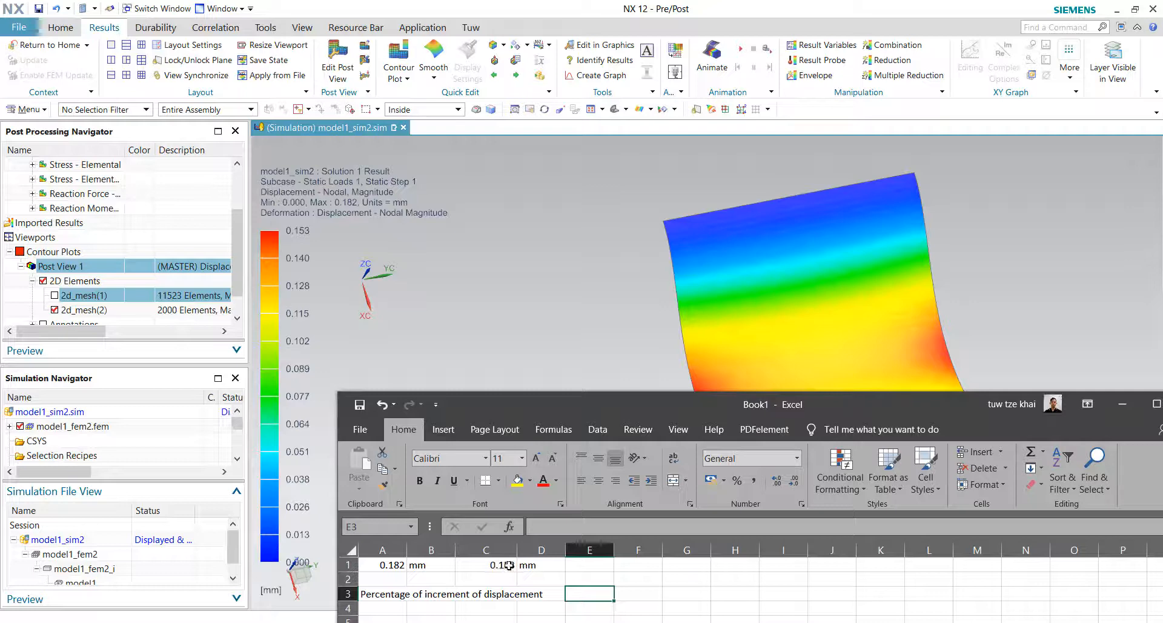
left_click_drag(617, 404, 502, 193)
left_click_drag(270, 351, 392, 351)
left_click_drag(303, 370, 393, 381)
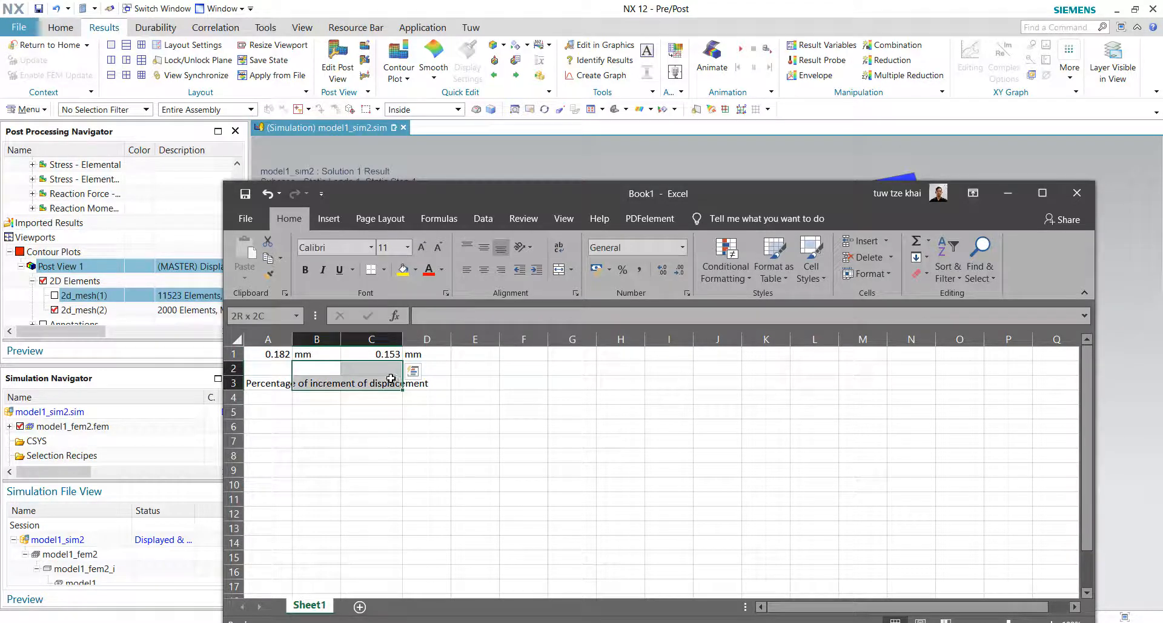
left_click(321, 384)
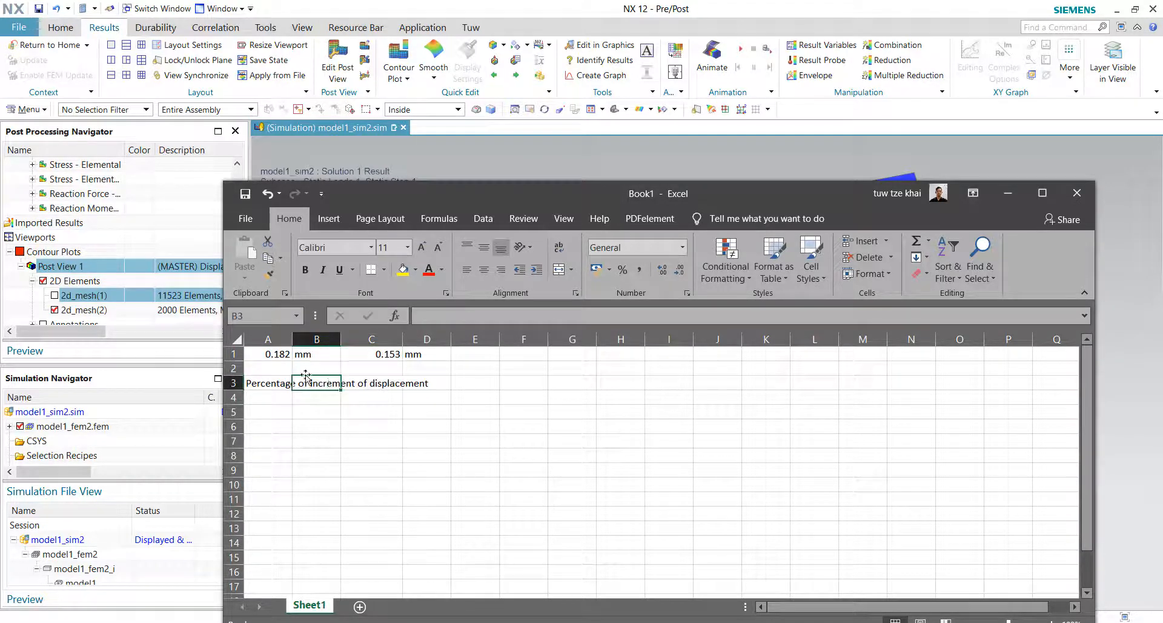
Step: Rename the A3 label to "Percentage of decrease of displacement"
left_click(266, 384)
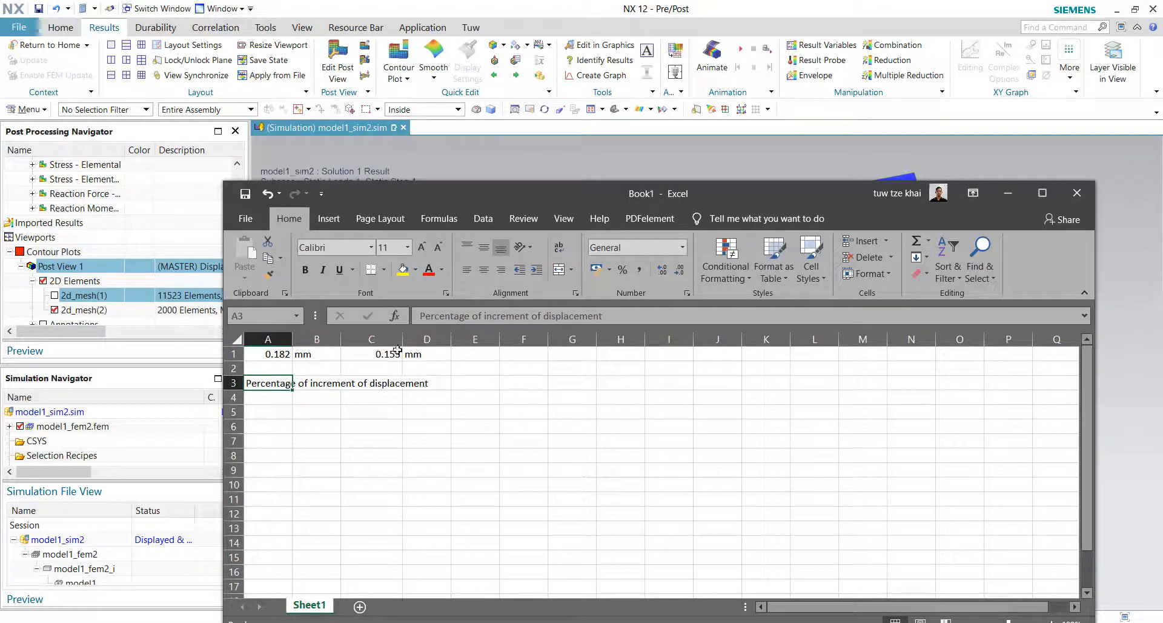
left_click_drag(528, 316, 496, 315)
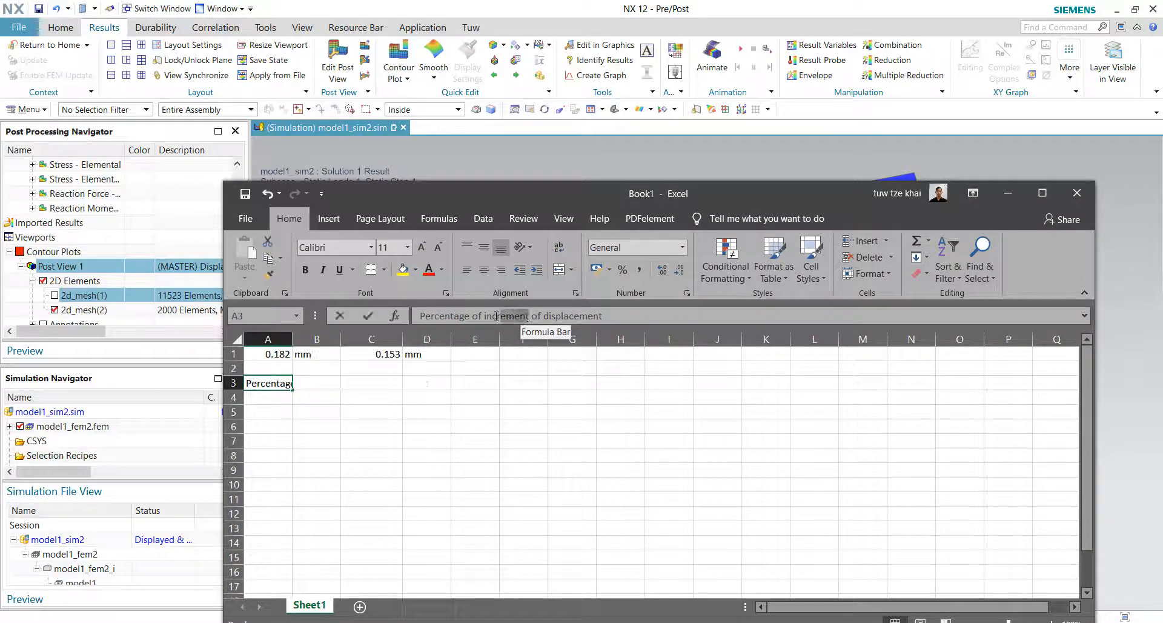
type("decr")
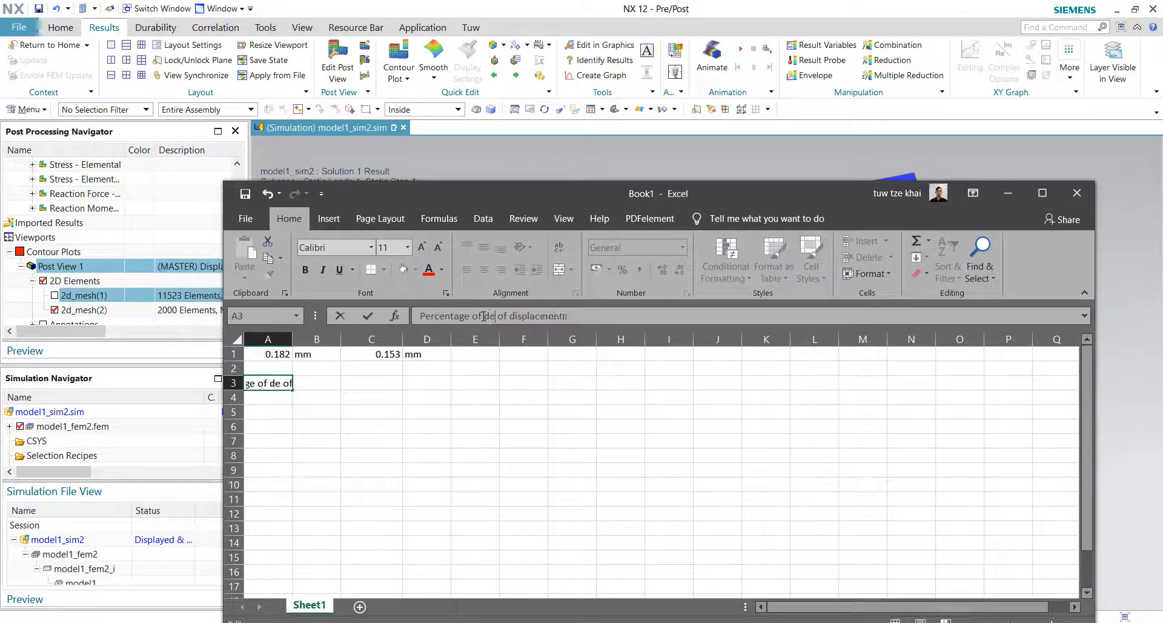
type("ease")
key("Return")
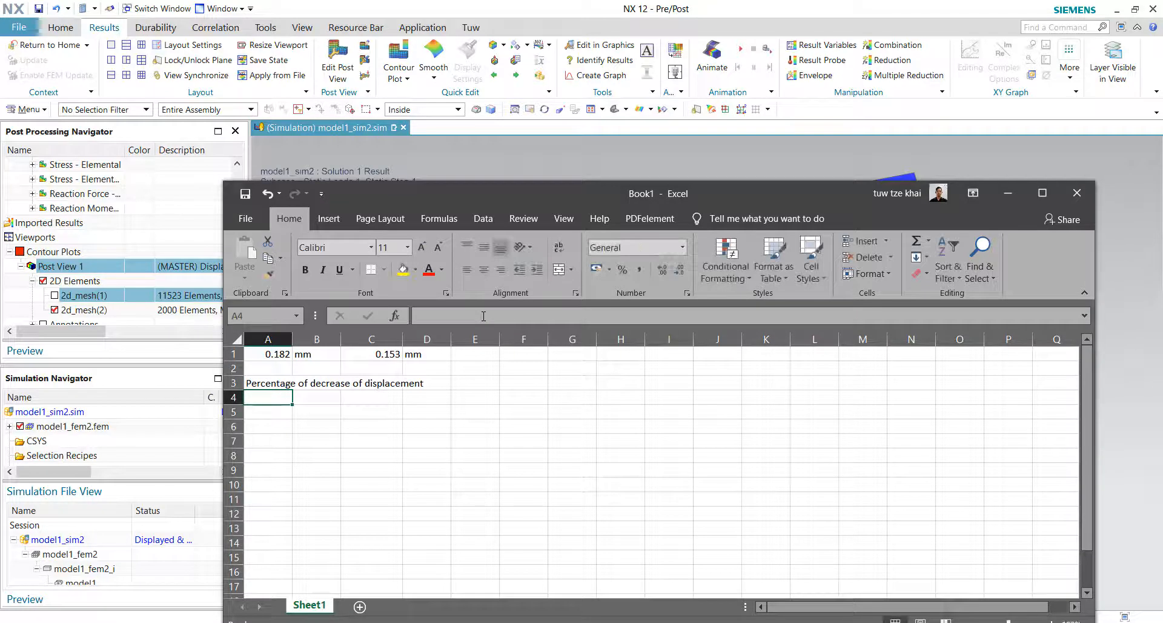
Step: Enter the formula =(A1-C1)/A1*100 in E3 to compute the displacement decrease percentage
left_click(478, 383)
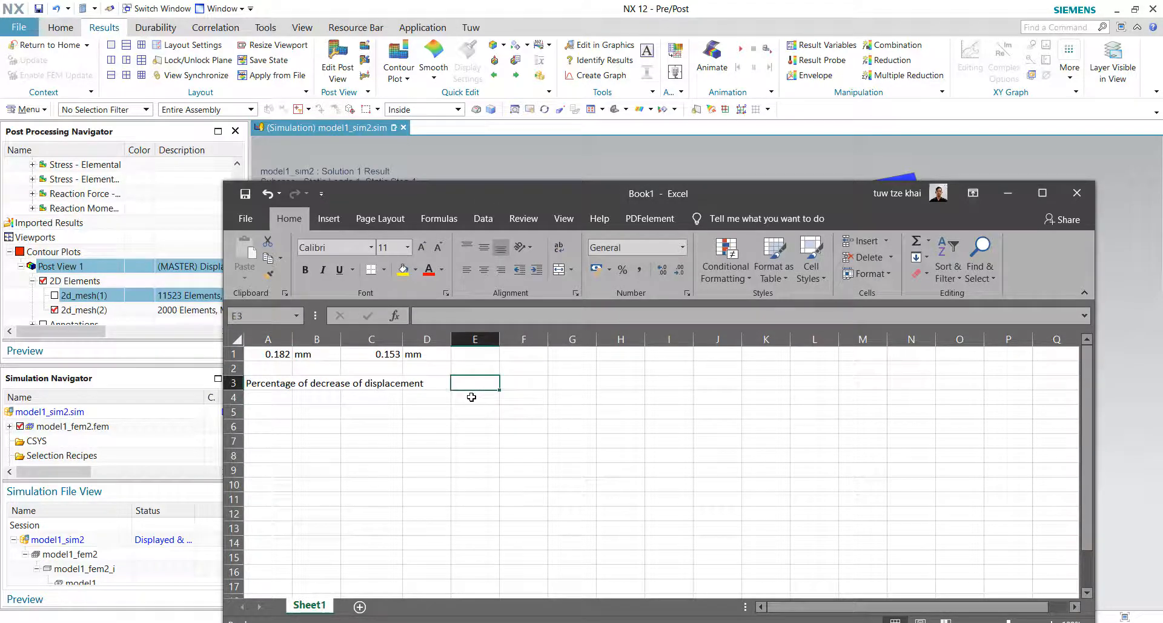
type("=")
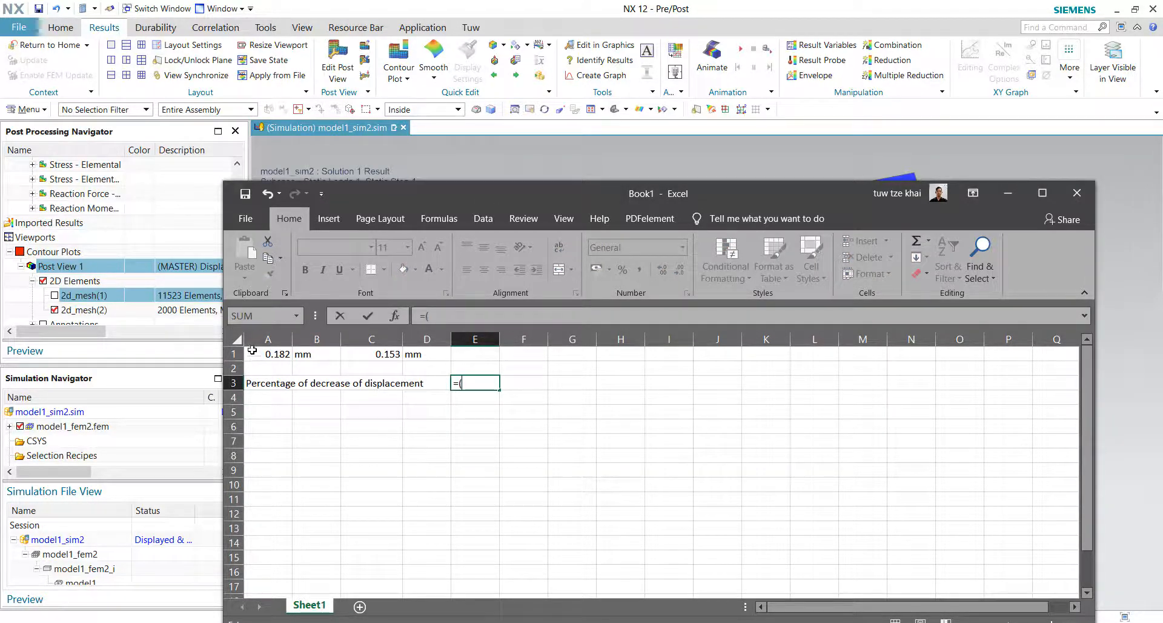
type("(")
left_click(265, 352)
type("-")
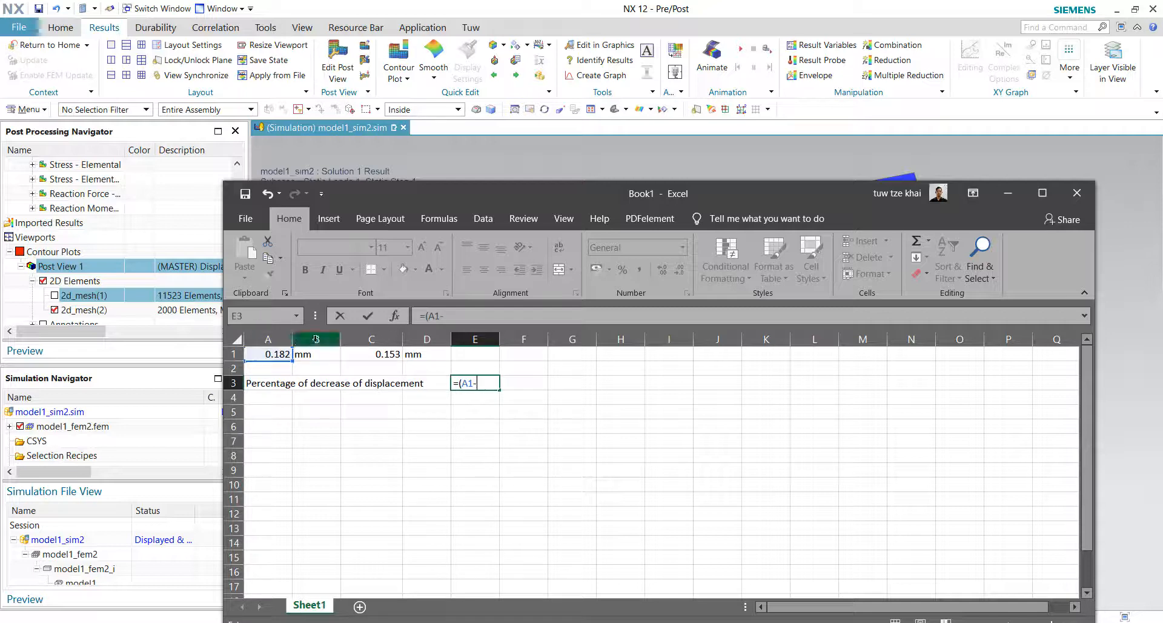
left_click(371, 354)
type(")")
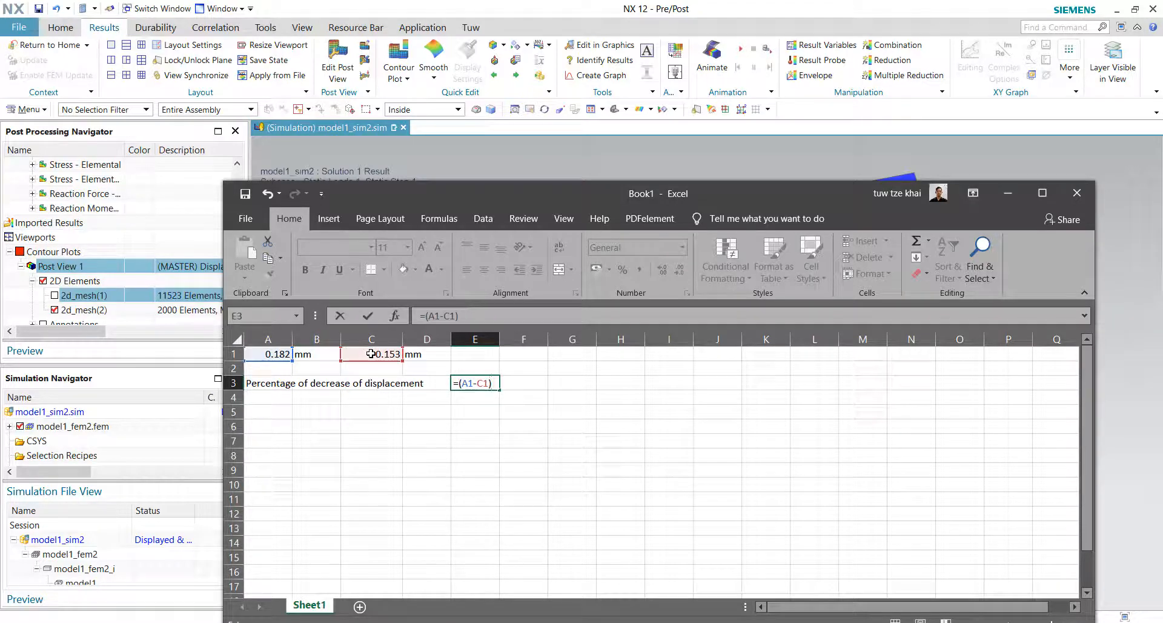
type("/")
left_click(268, 355)
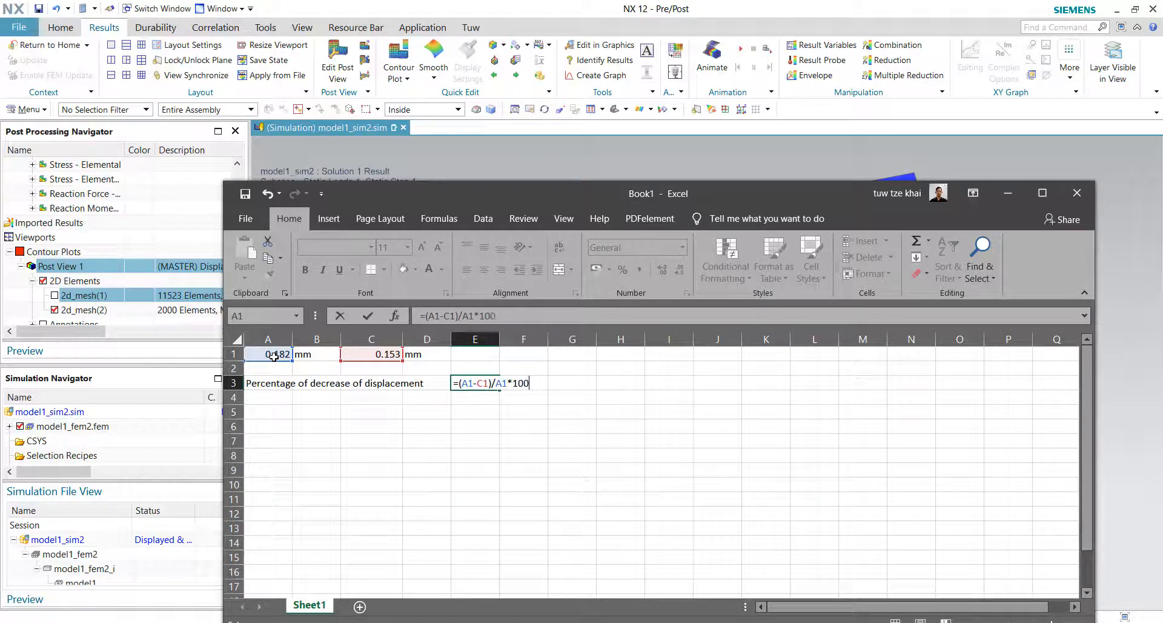
key("Return")
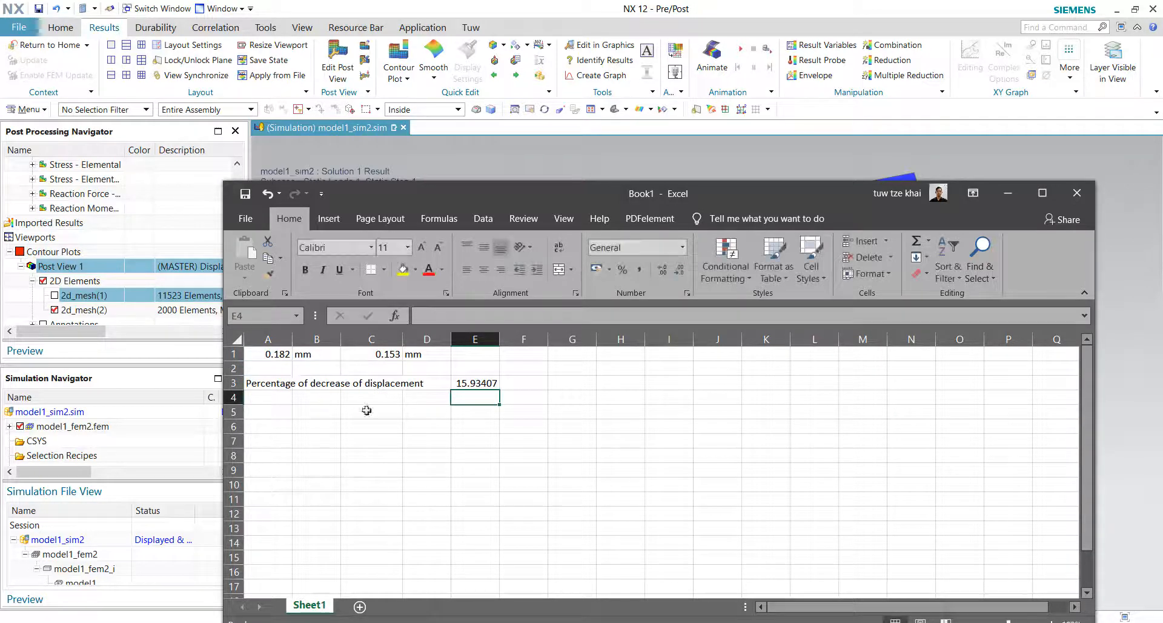
Step: Back in NX, review the solution's Fixed(1) constraint and Pressure(1) load in the simulation navigator
left_click(478, 383)
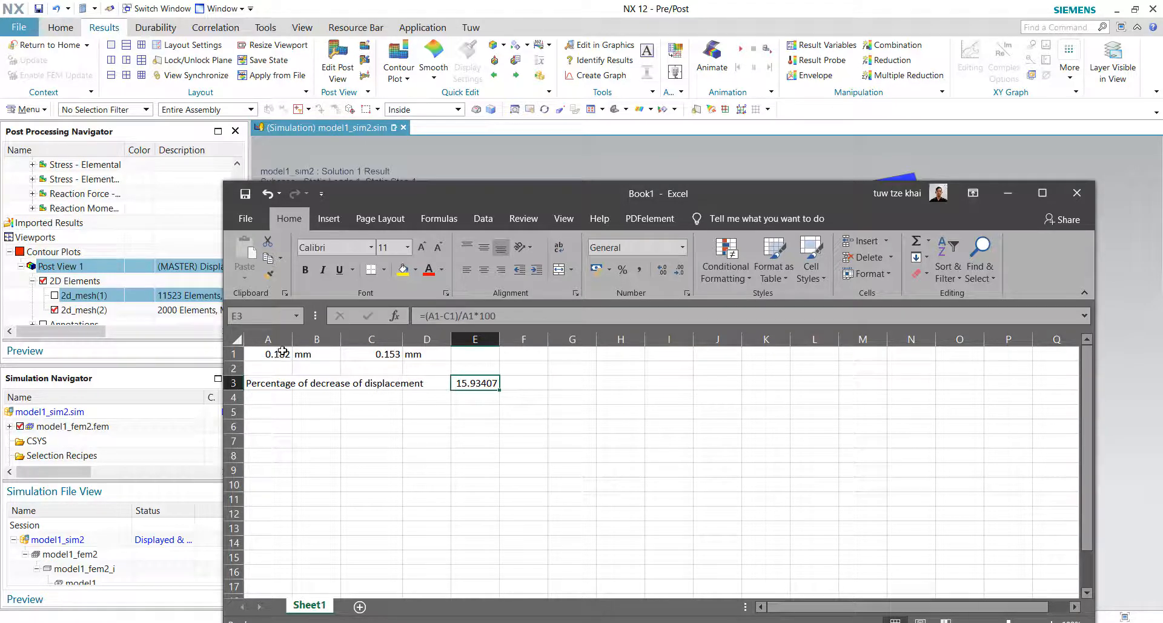
left_click_drag(588, 192, 640, 255)
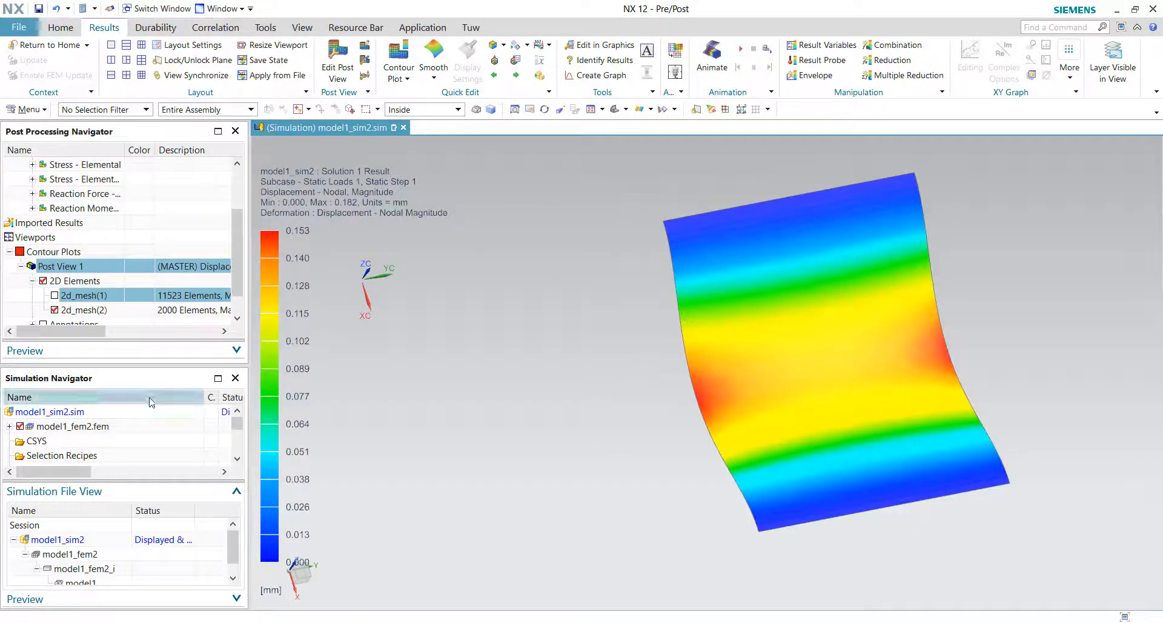
left_click(73, 425)
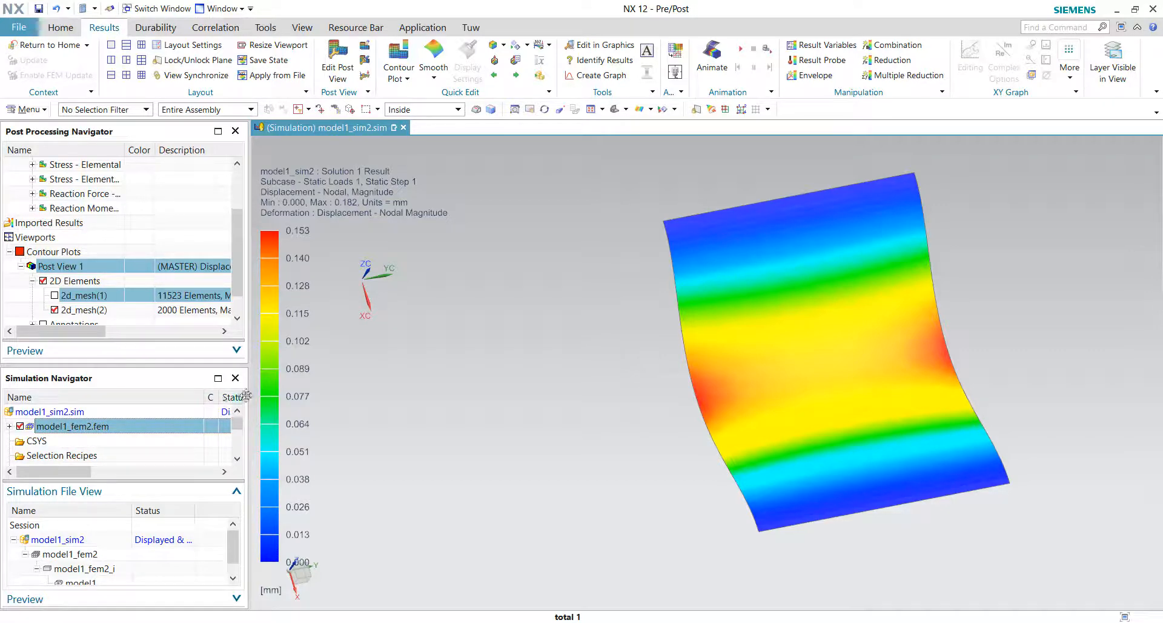
left_click(235, 131)
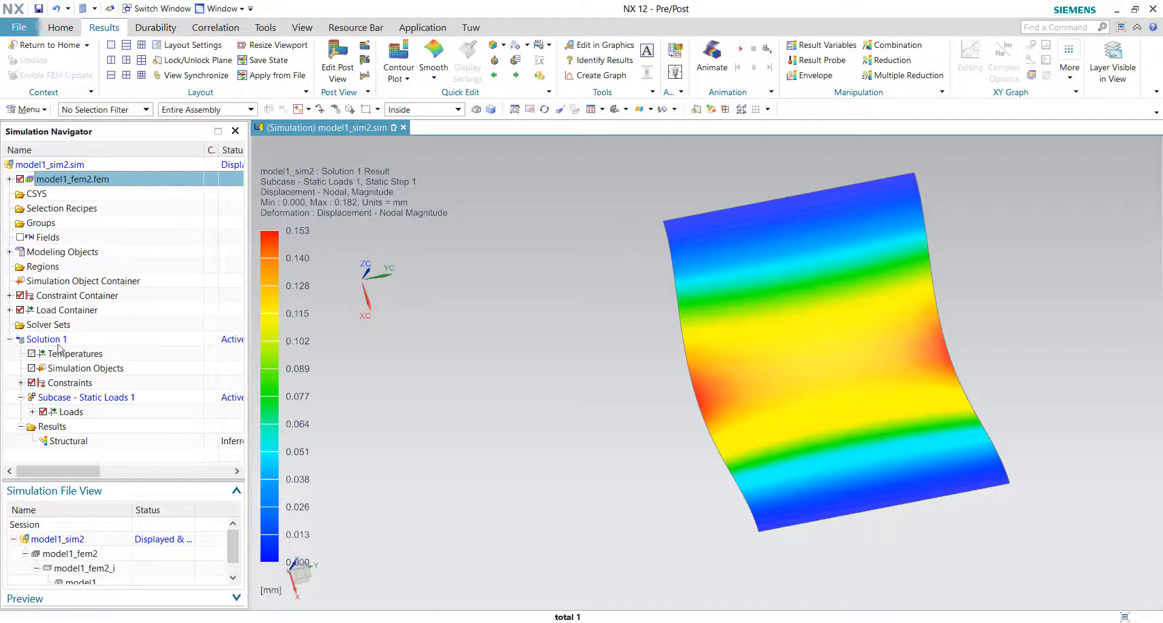
left_click(32, 411)
left_click(91, 426)
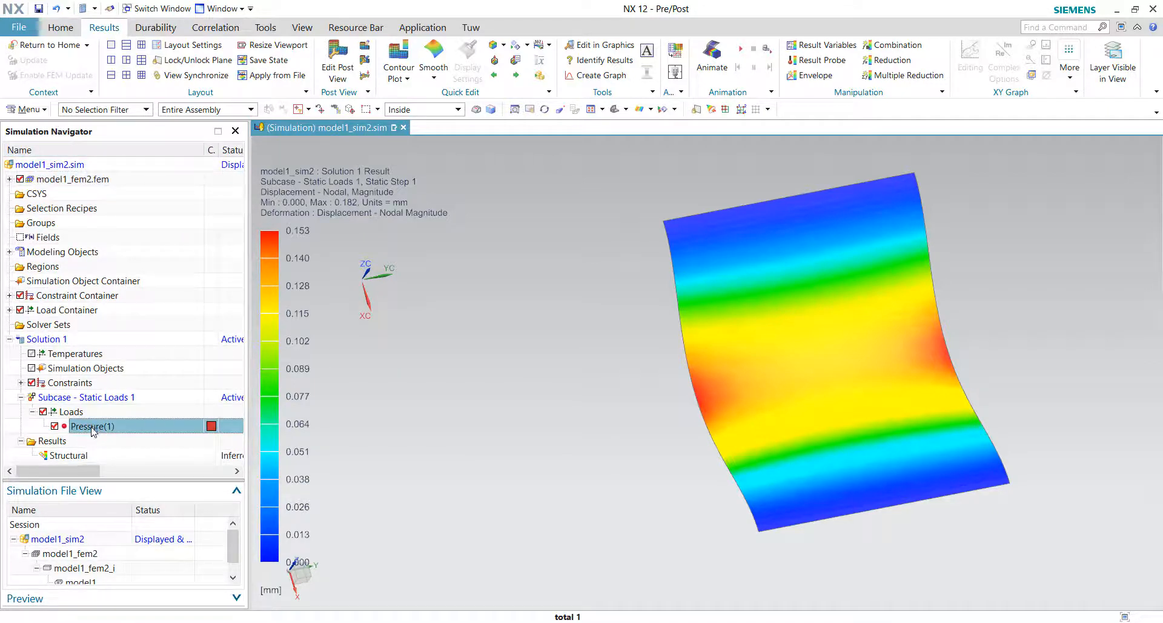
left_click(21, 383)
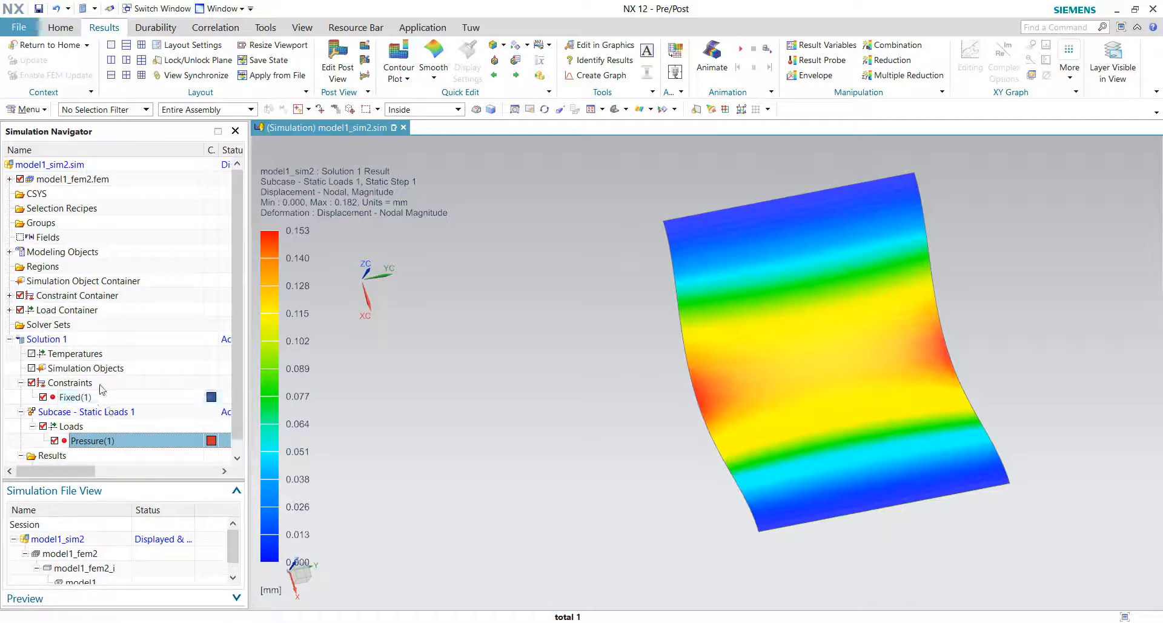
left_click(91, 398)
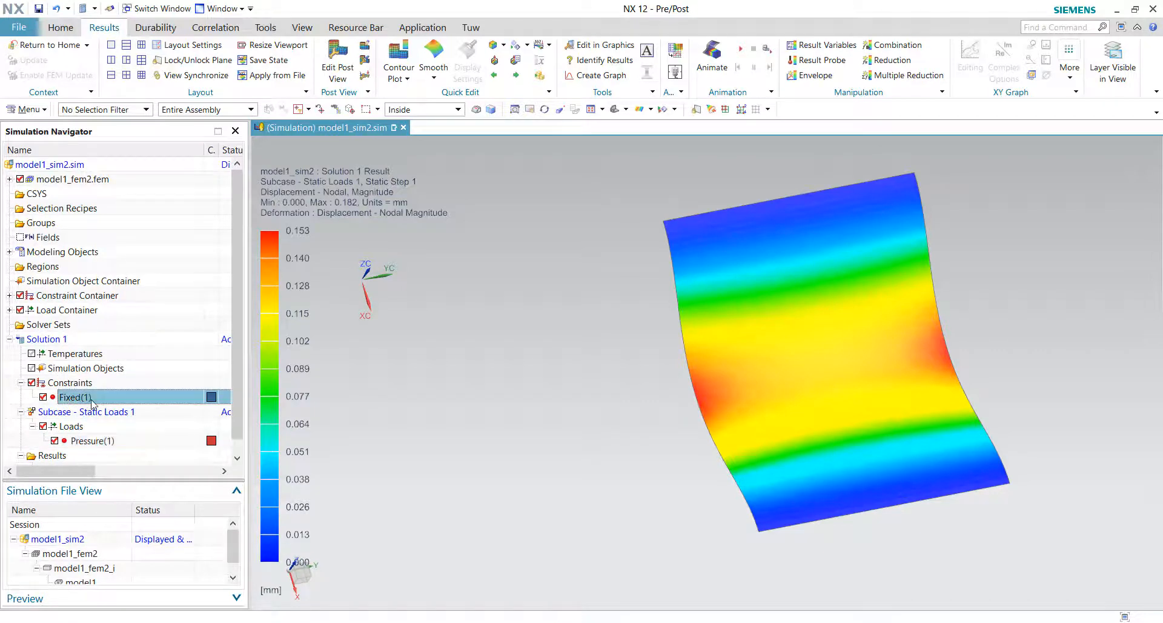
left_click(123, 440)
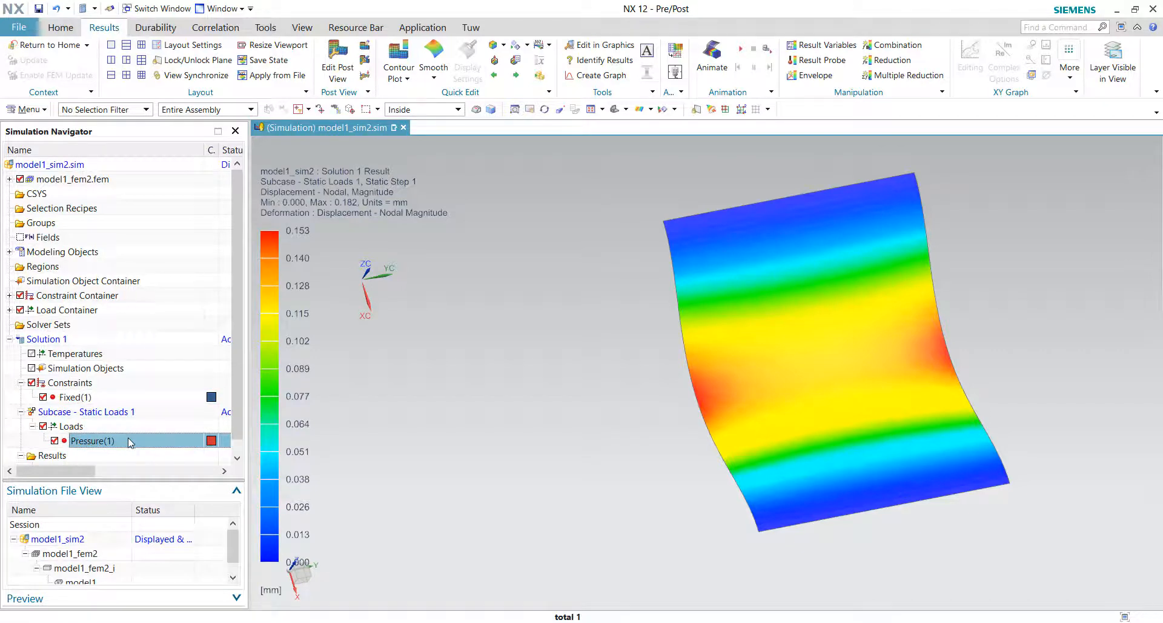
Step: Open the FEM file and the Manage Materials dialog to identify which plate uses Steel and Steel_copy
double_click(95, 554)
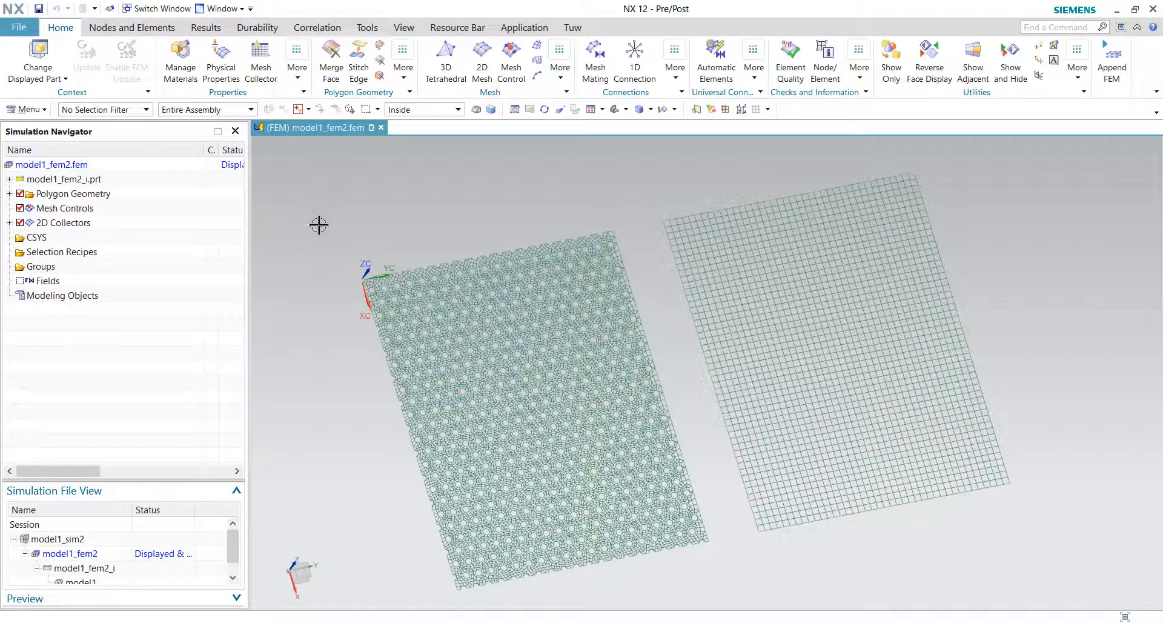
right_click(325, 205)
left_click(325, 206)
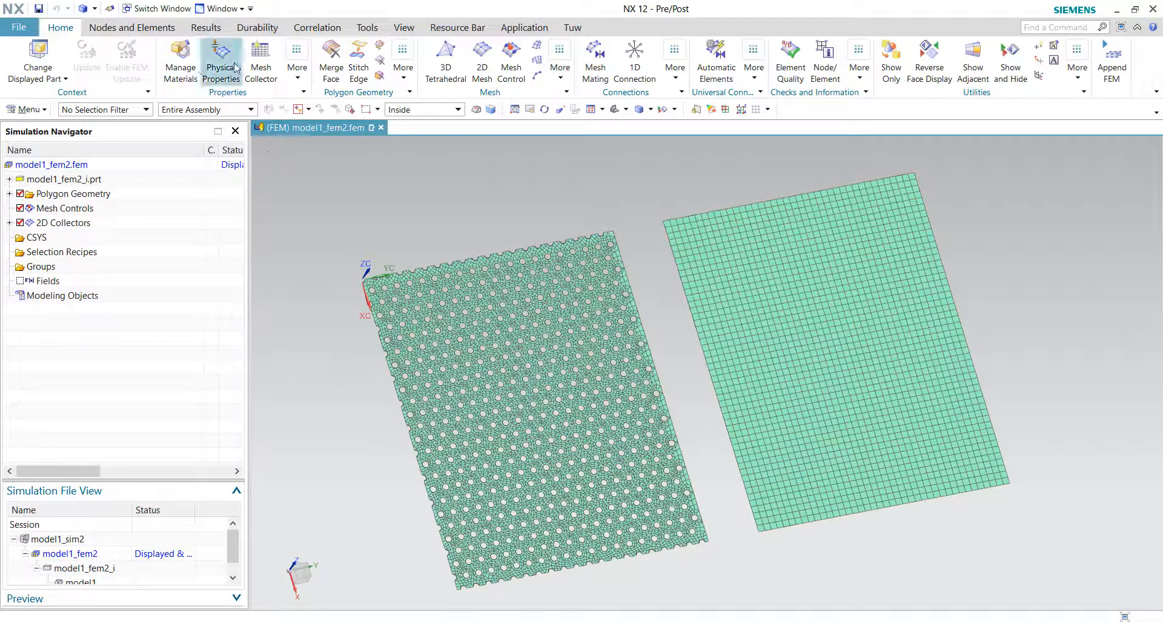
left_click(180, 54)
left_click(181, 237)
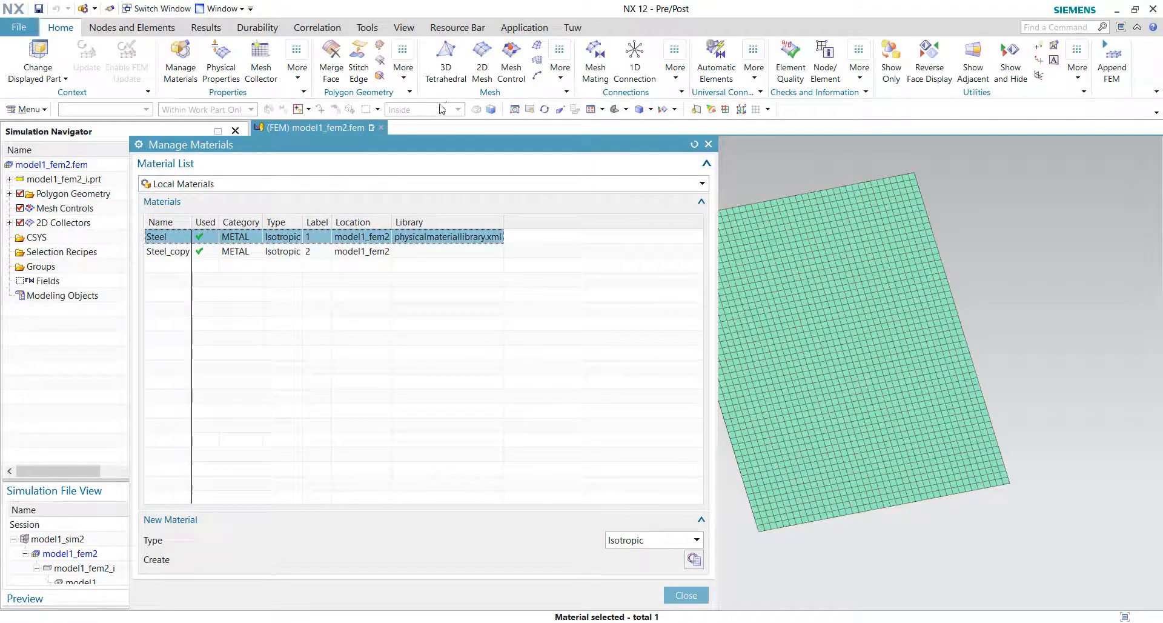
left_click_drag(429, 149, 505, 421)
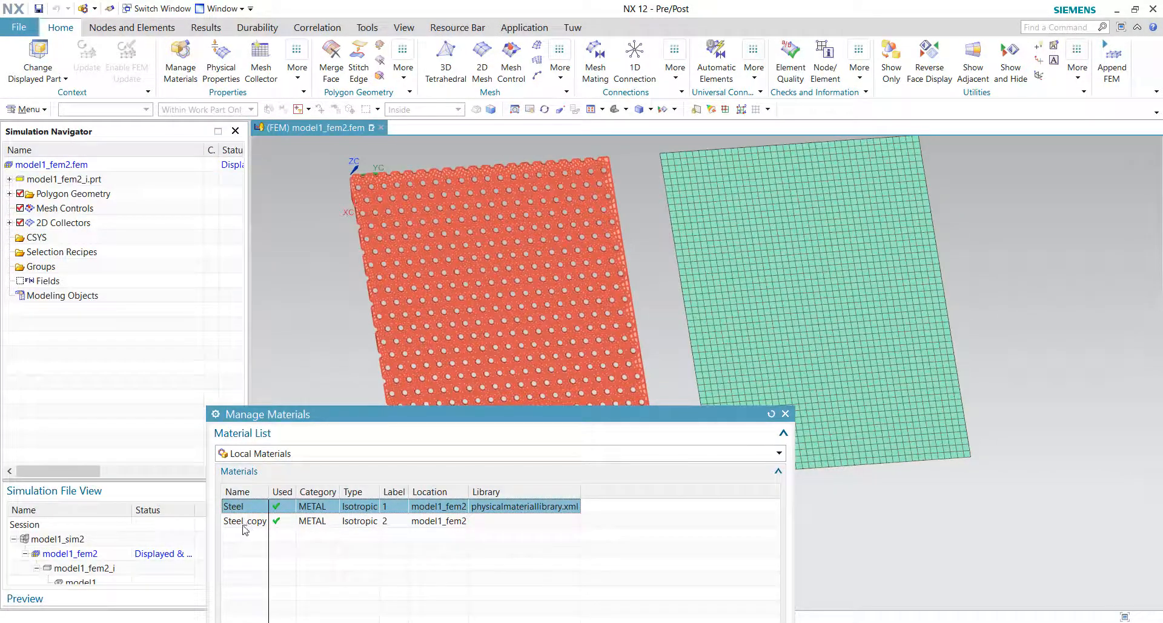
left_click(245, 524)
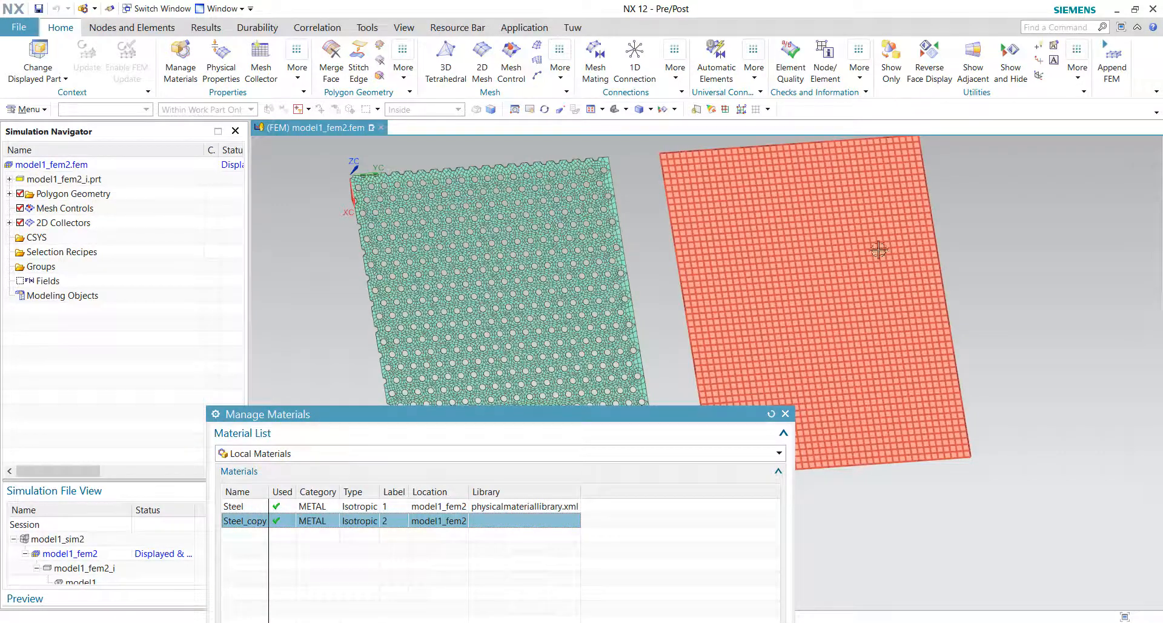
Step: Open Steel_copy's material properties and plot its Young's modulus, tracking the value on the graph
left_click_drag(553, 415, 653, 256)
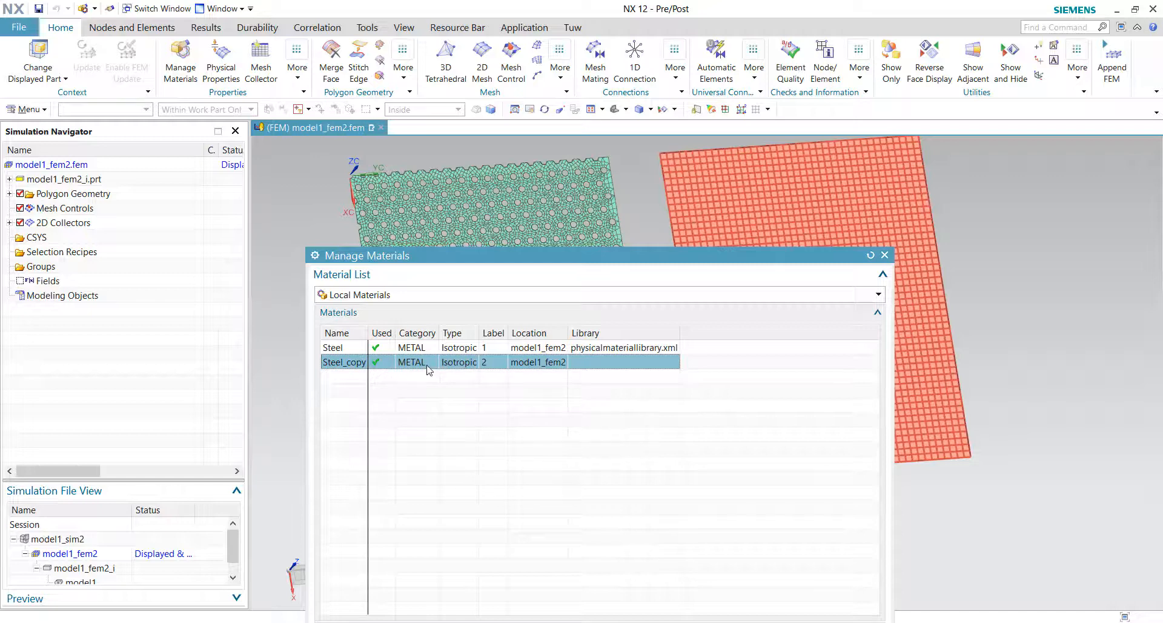
double_click(355, 362)
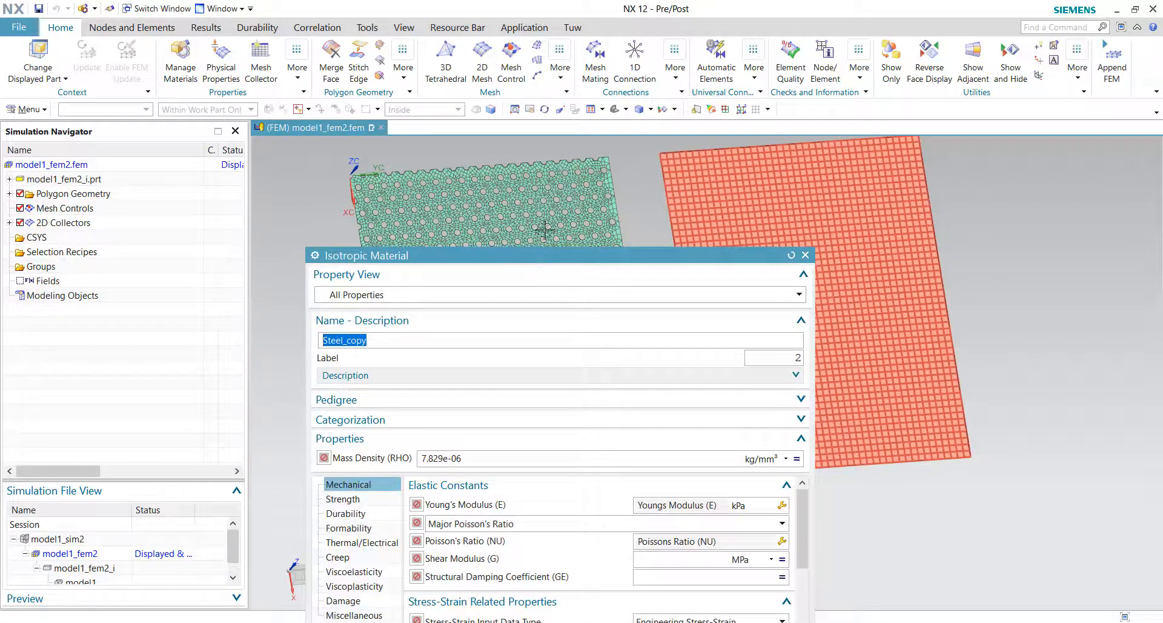
left_click_drag(523, 259, 527, 66)
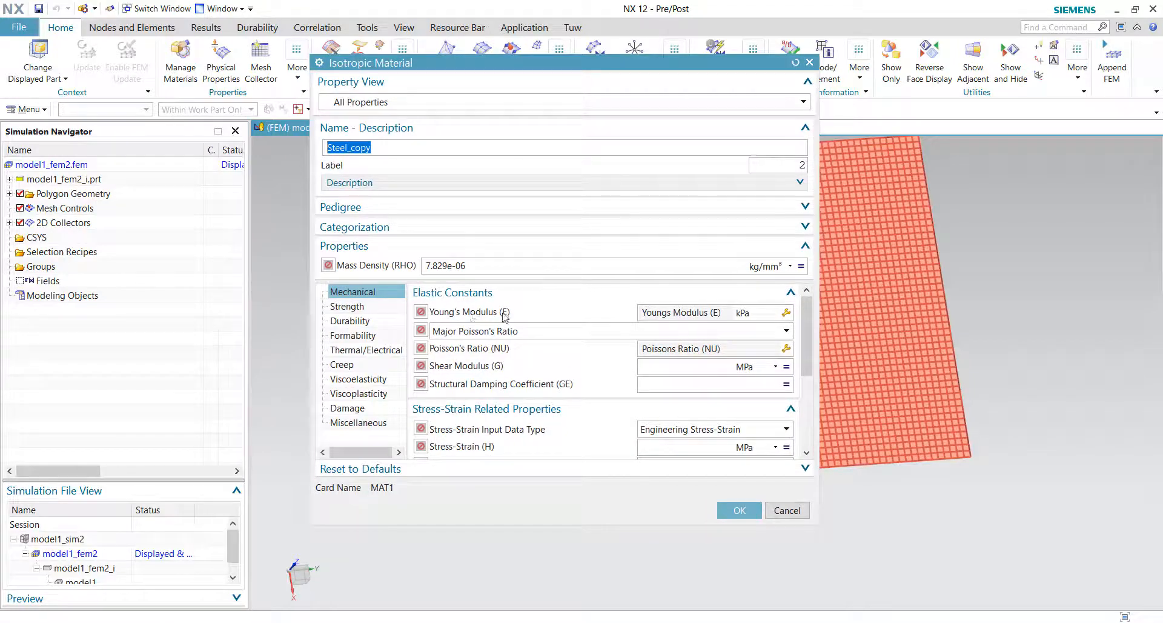
left_click(790, 315)
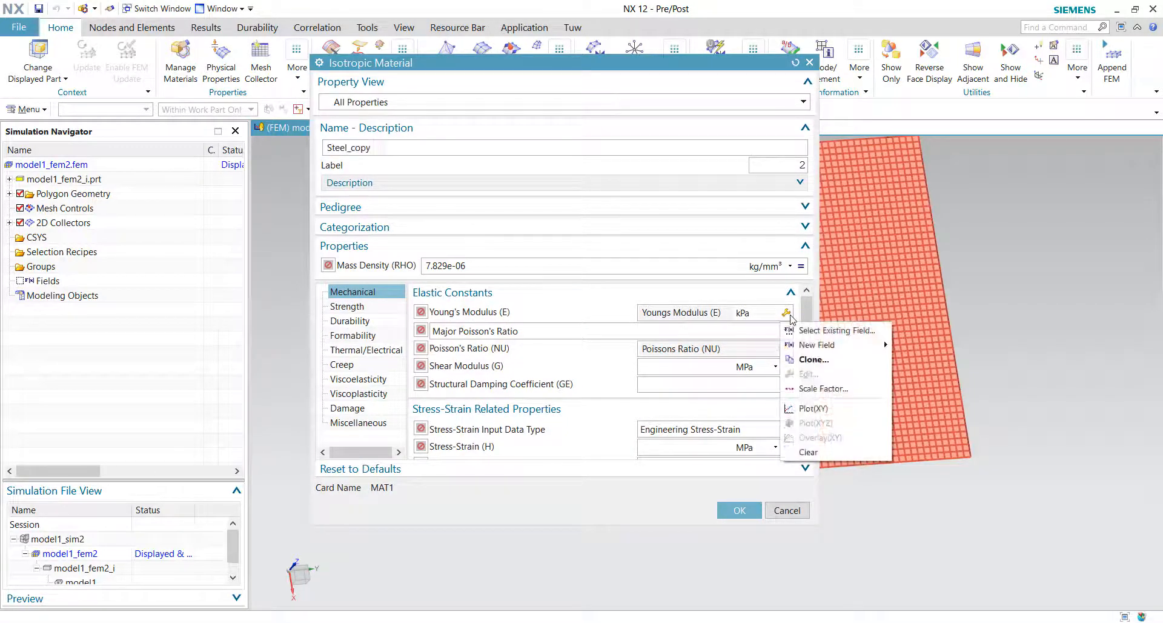
left_click(804, 409)
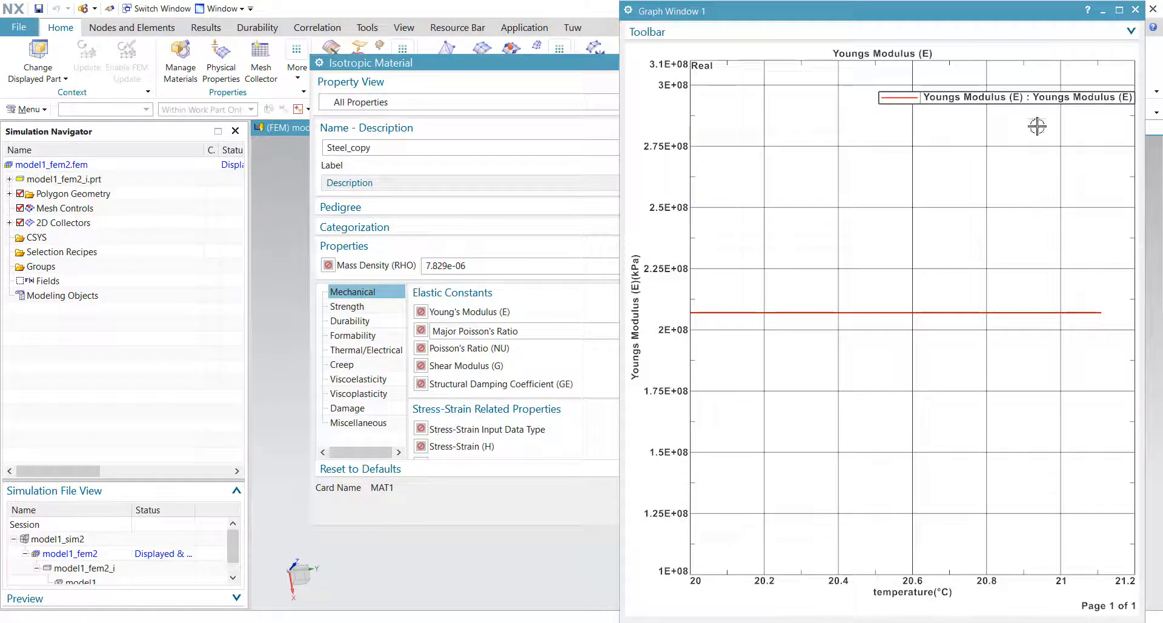
left_click(729, 42)
left_click(674, 53)
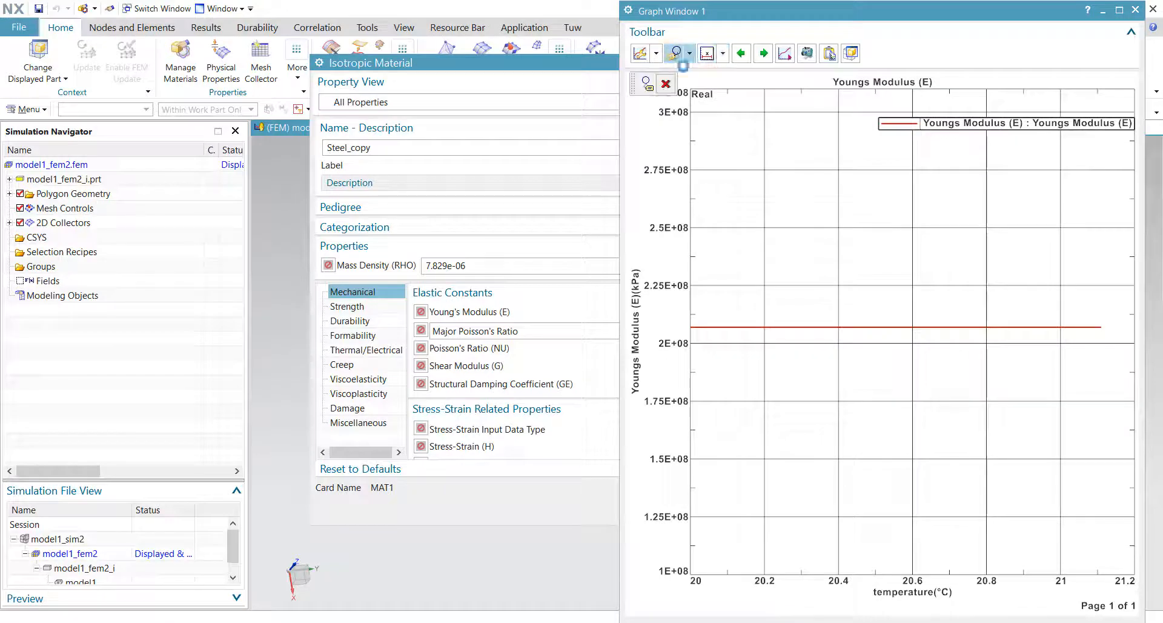
left_click_drag(1103, 322, 869, 259)
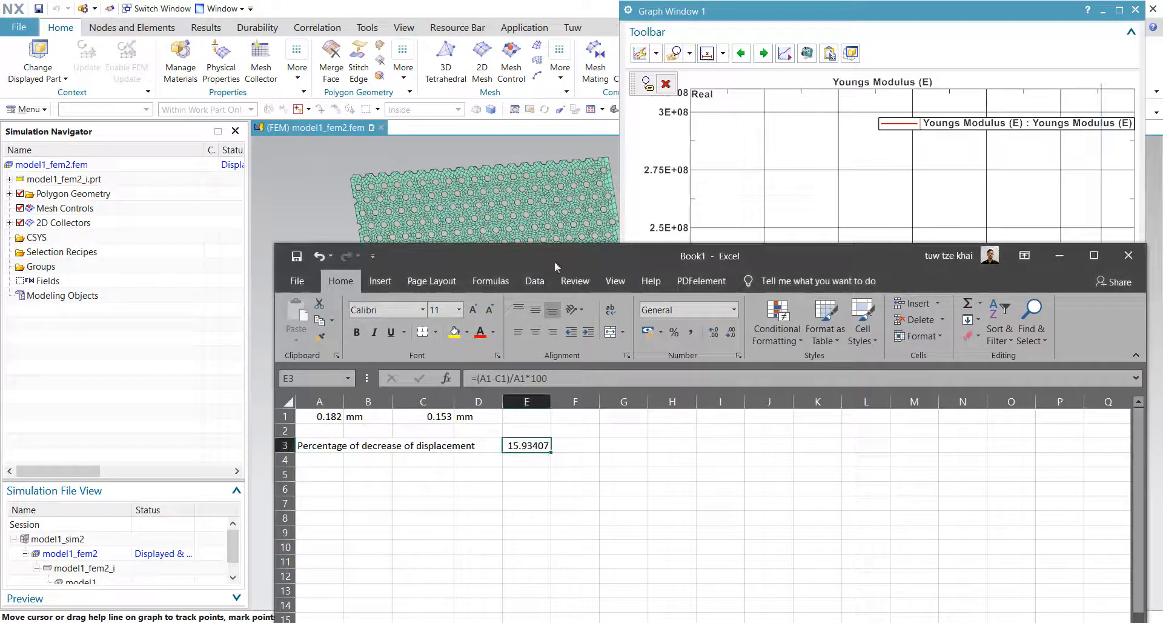
Step: Switch to Excel and enter the graphed Young's modulus, 2.07E+08, in cell A2
key("alt+Tab")
left_click_drag(803, 270, 797, 299)
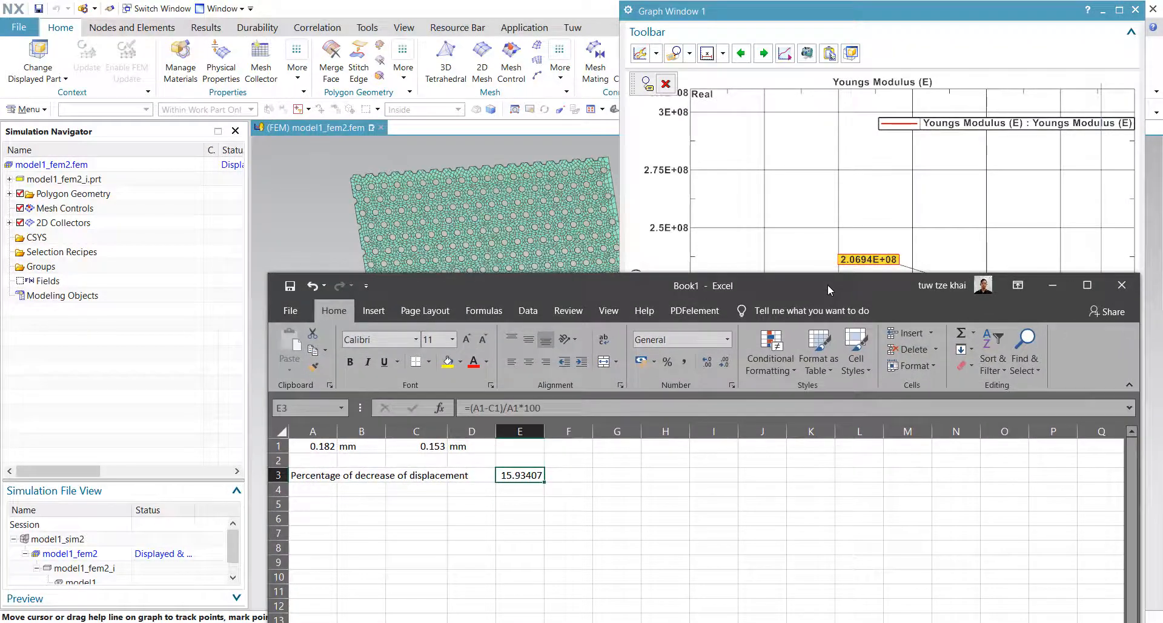
left_click(331, 462)
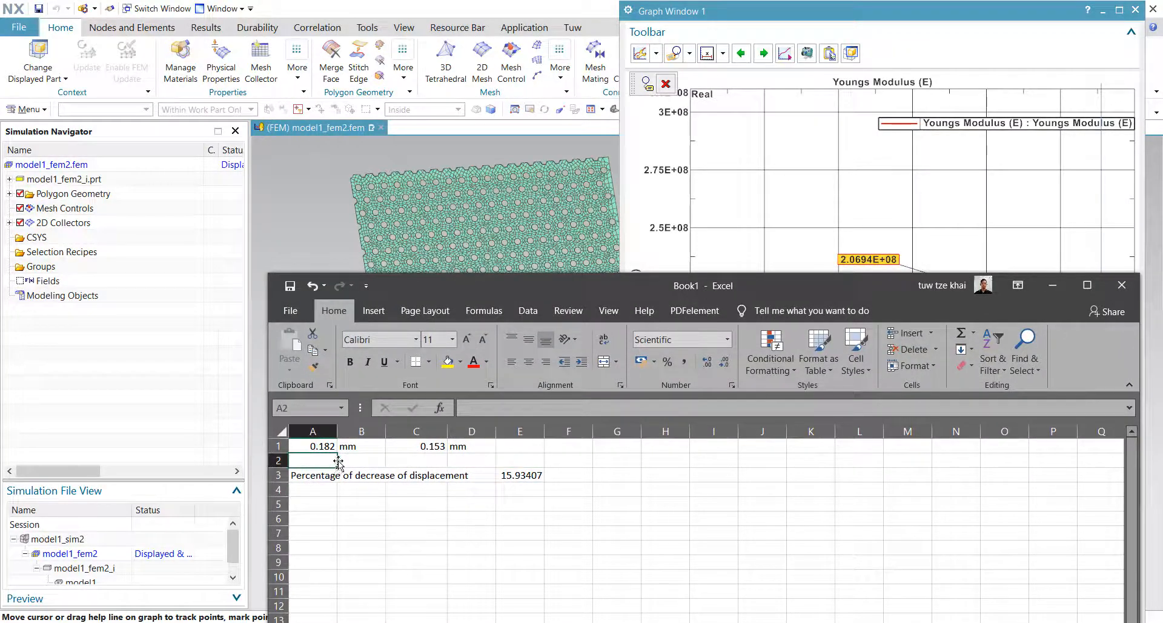
left_click(322, 448)
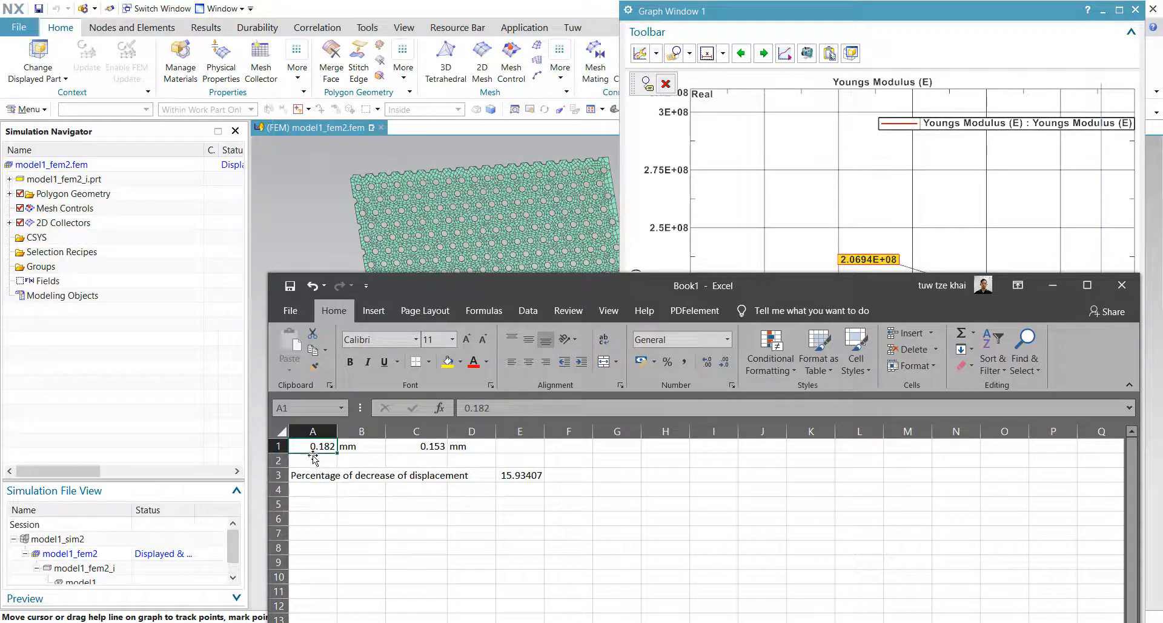
left_click(307, 458)
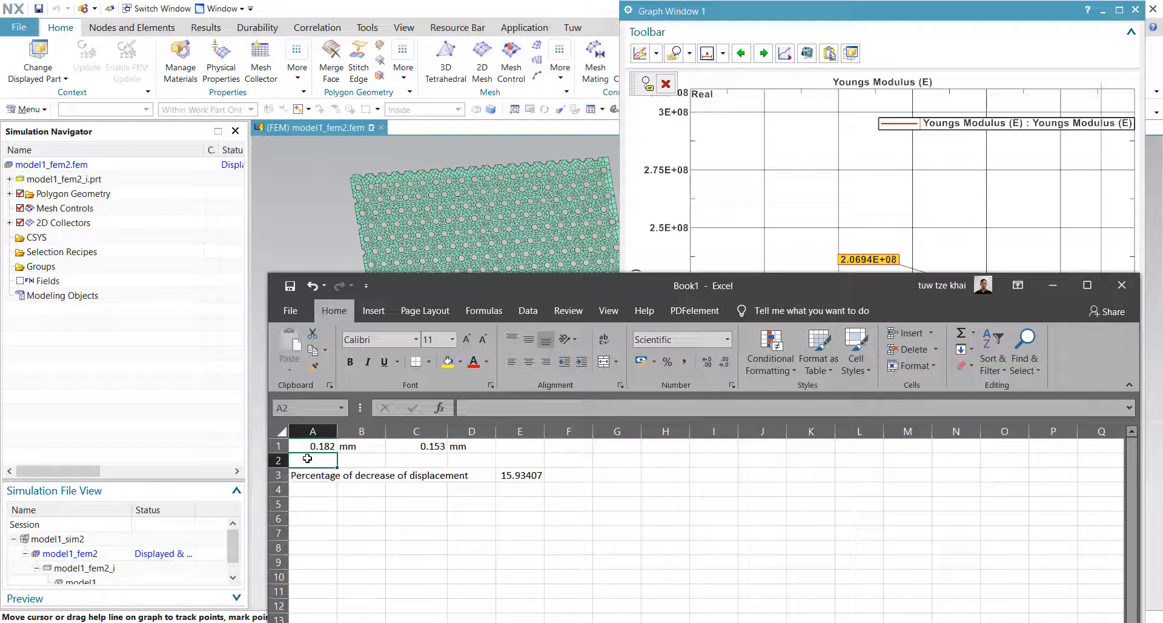
type("2.")
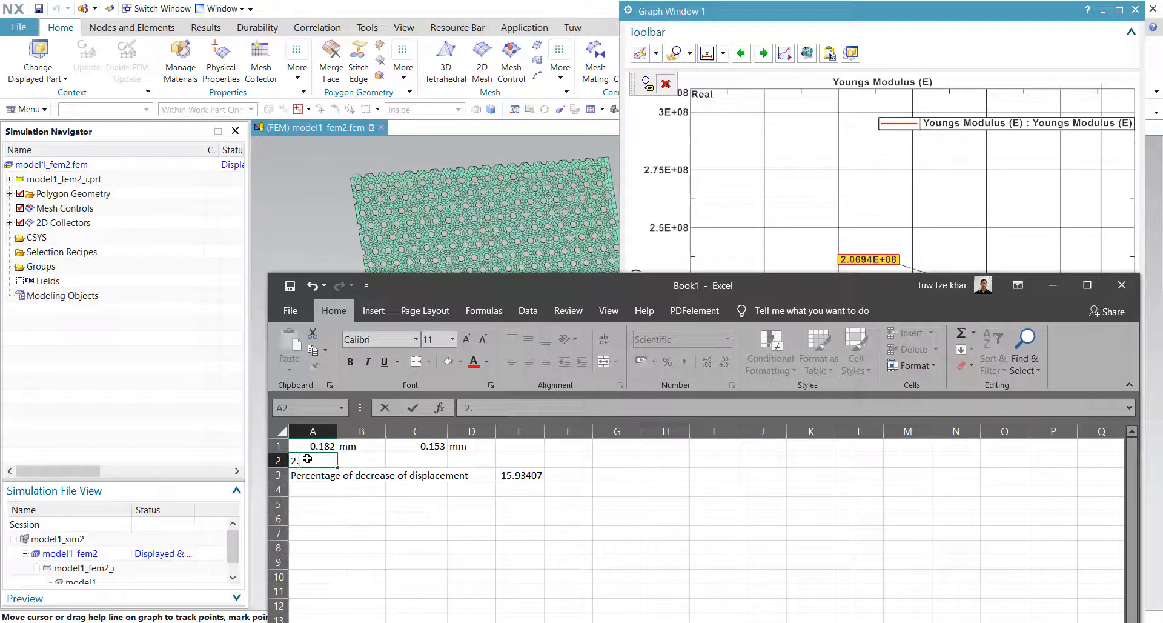
type("0694e8")
key("Return")
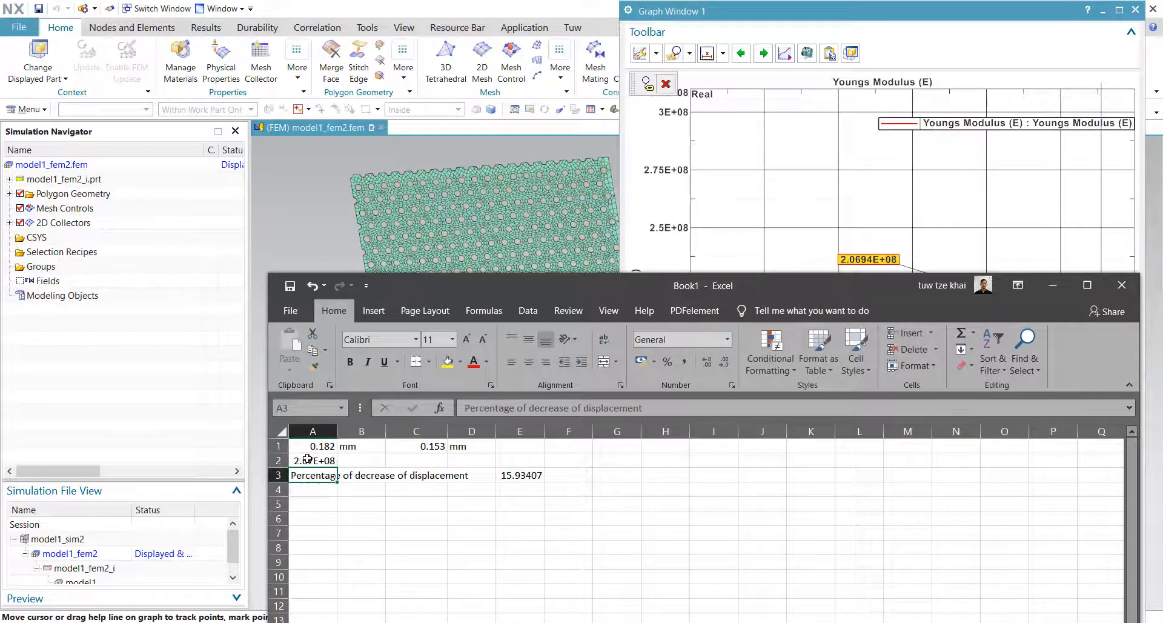
Step: Enter the formula =A2*(100-E3)/100 in C2 to compute the reduced equivalent Young's modulus
left_click(415, 460)
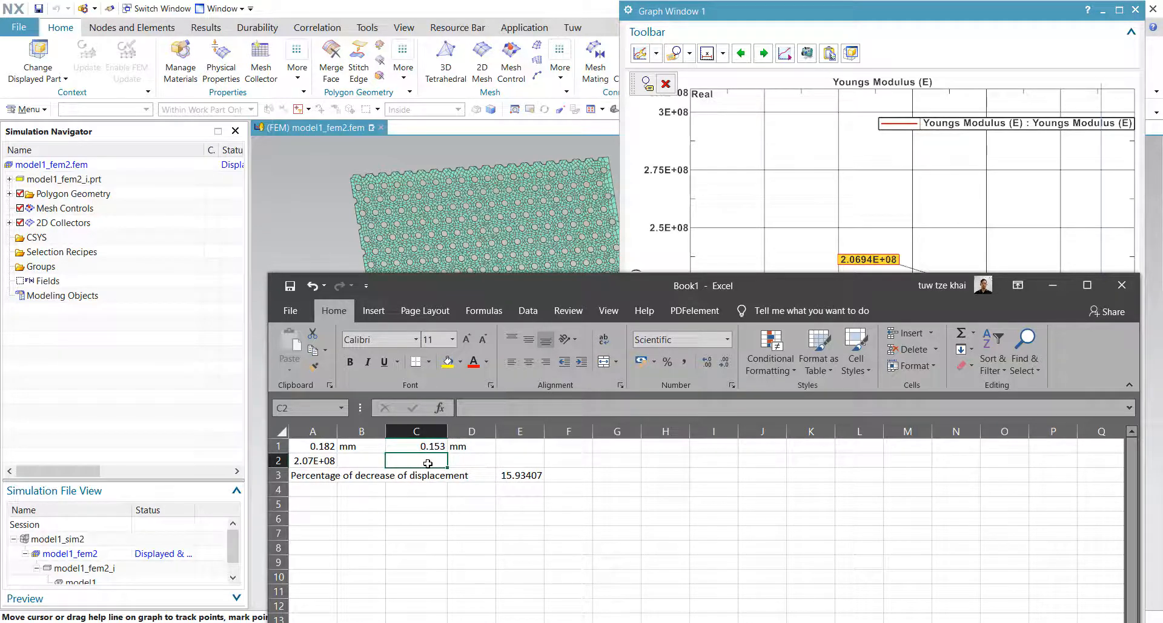
type("=")
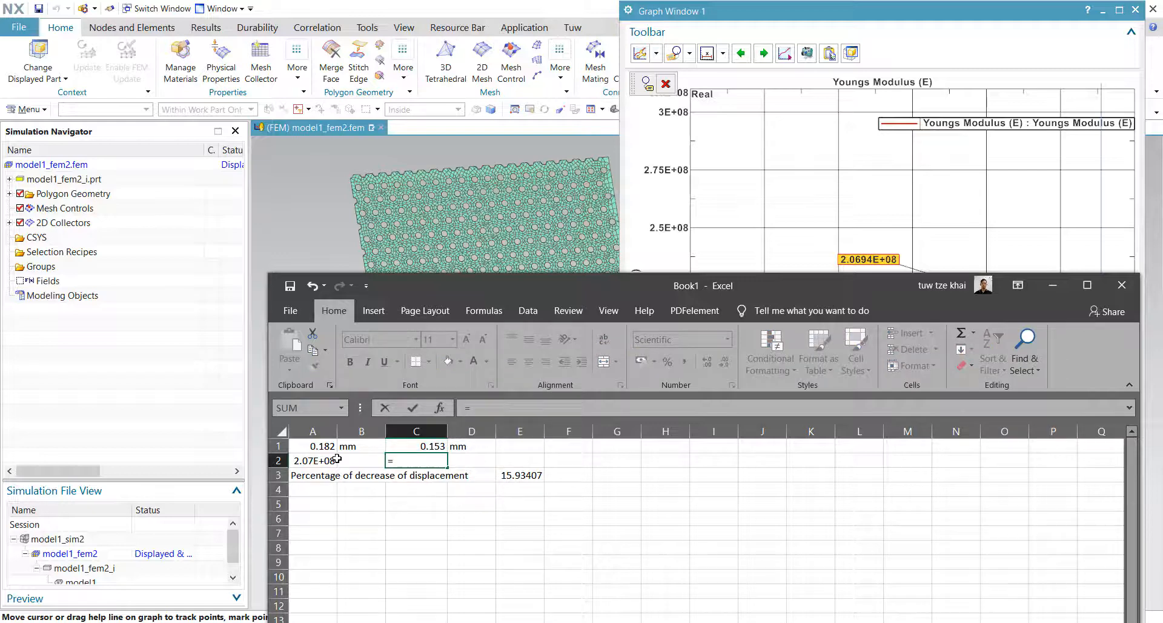
left_click(319, 462)
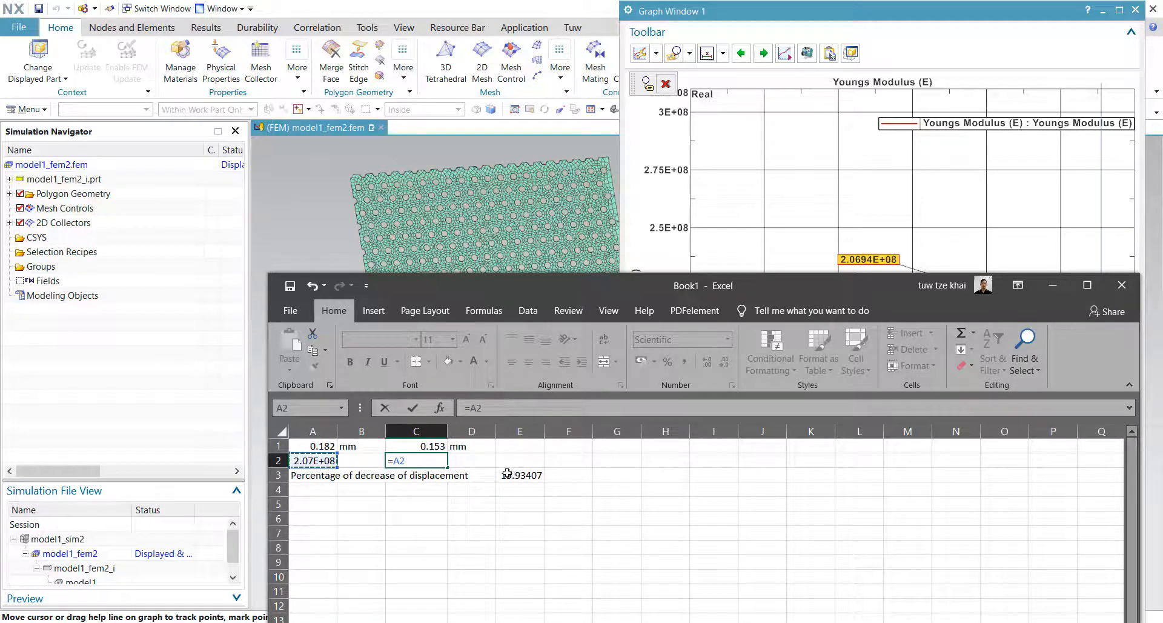
type("*(100")
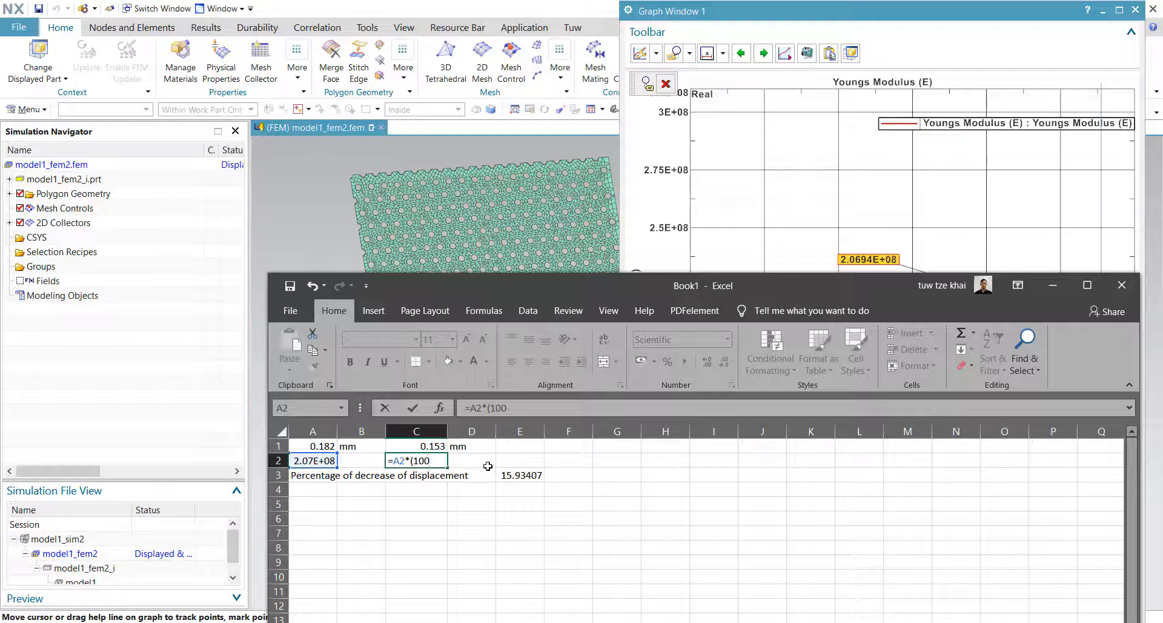
type("-")
left_click(524, 473)
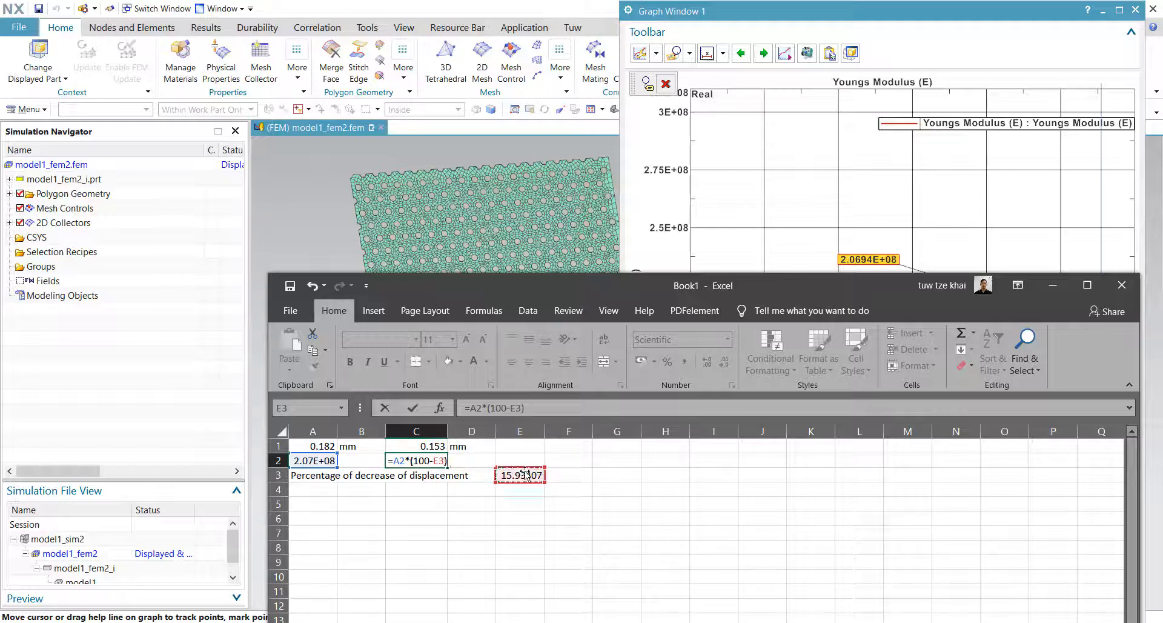
type(")/100")
key("Return")
left_click(473, 460)
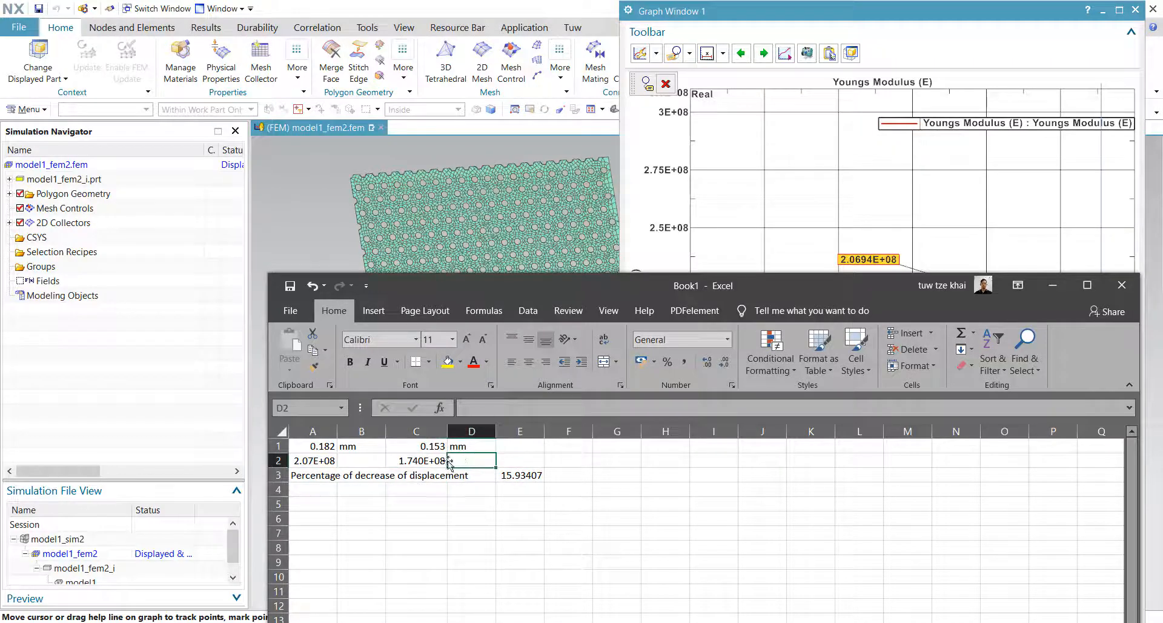
Step: Copy the C2 result and paste it as Steel_copy's Young's modulus, replacing the plotted table field
left_click(426, 467)
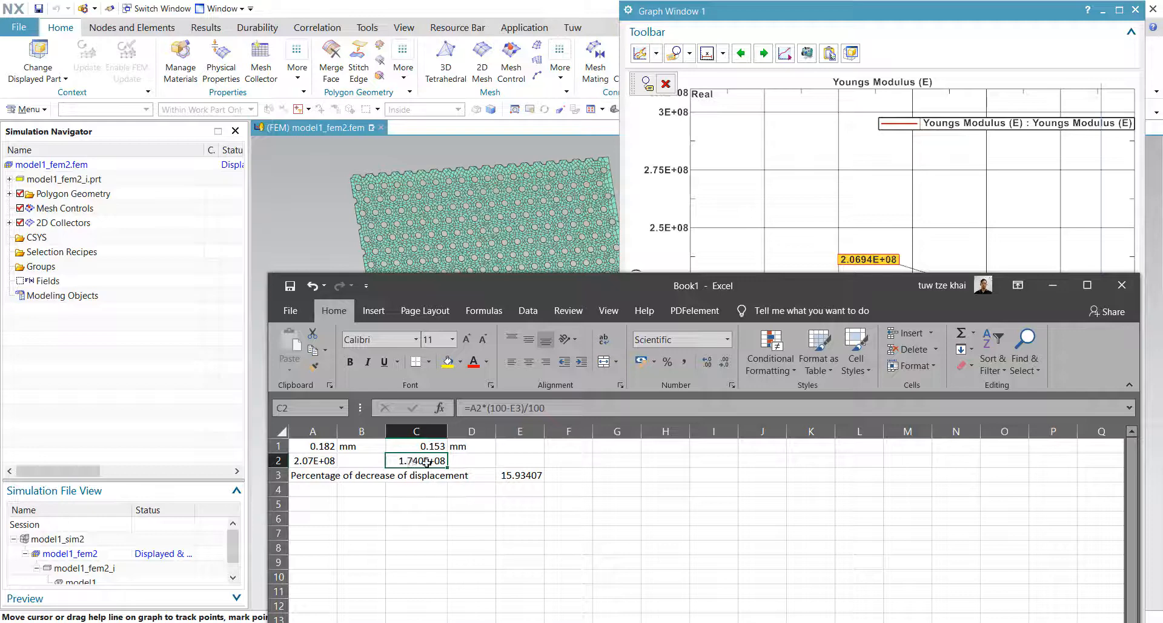
key("ctrl+c")
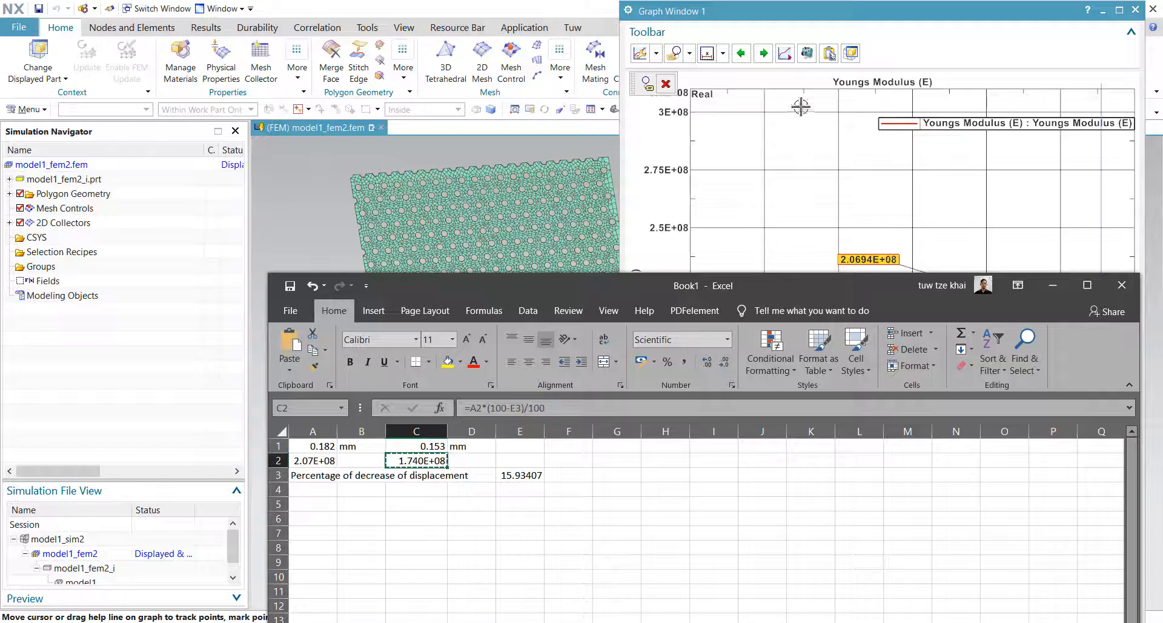
left_click(1130, 9)
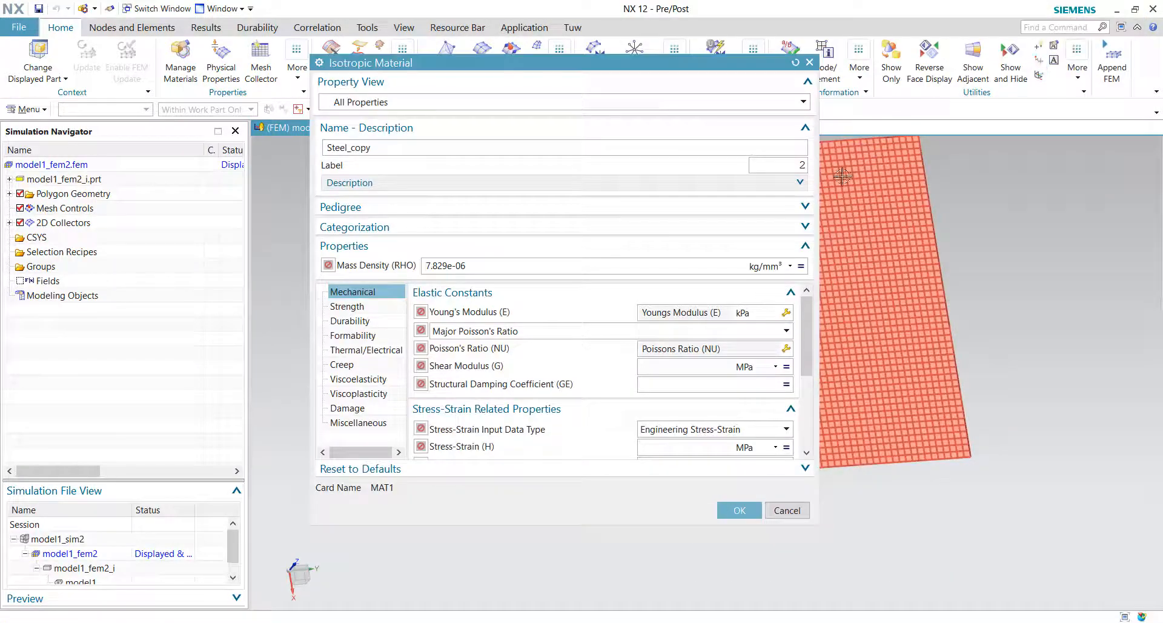
left_click(785, 313)
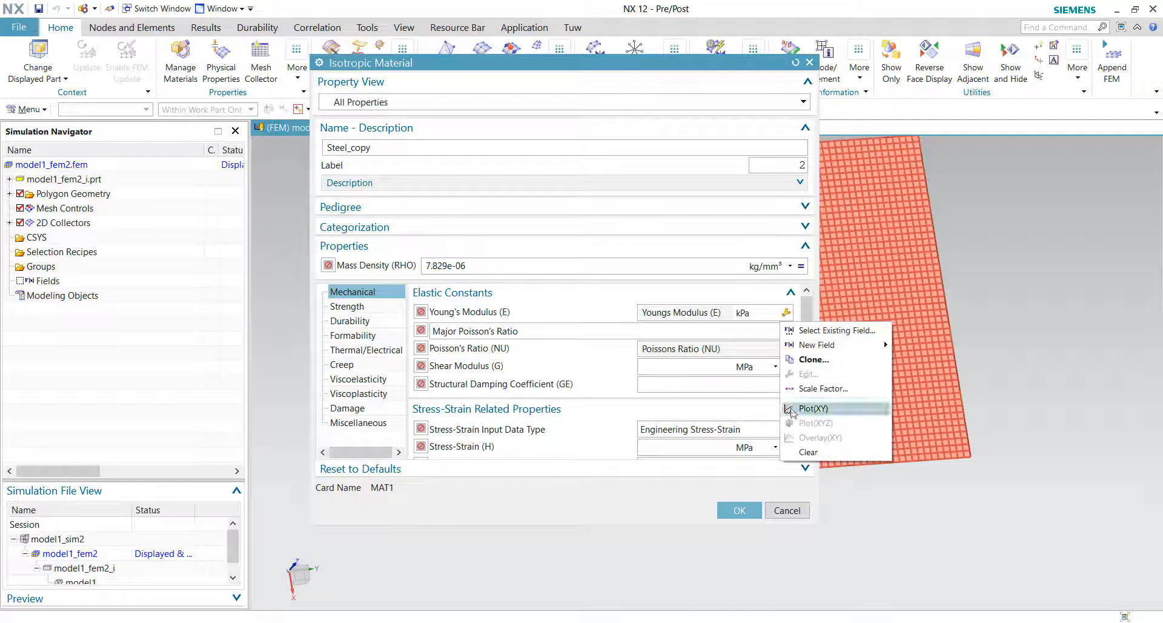
left_click(806, 451)
key("ctrl+v")
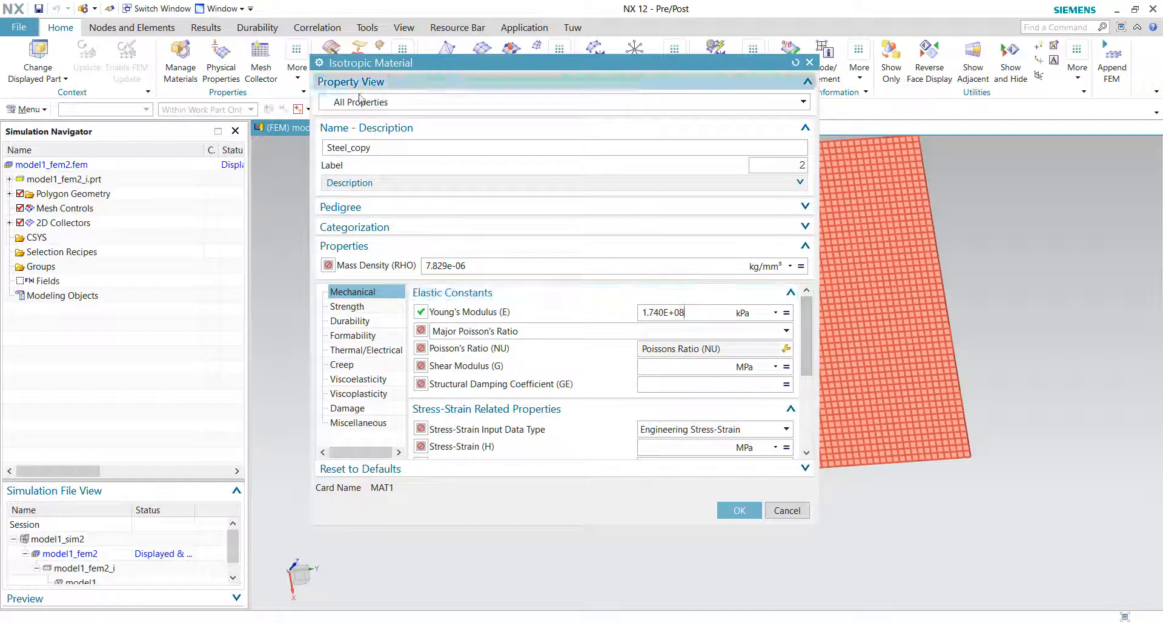
Step: Rename the material Steel_copy_equivalent_to_grill, apply the changes and close Manage Materials
left_click(383, 146)
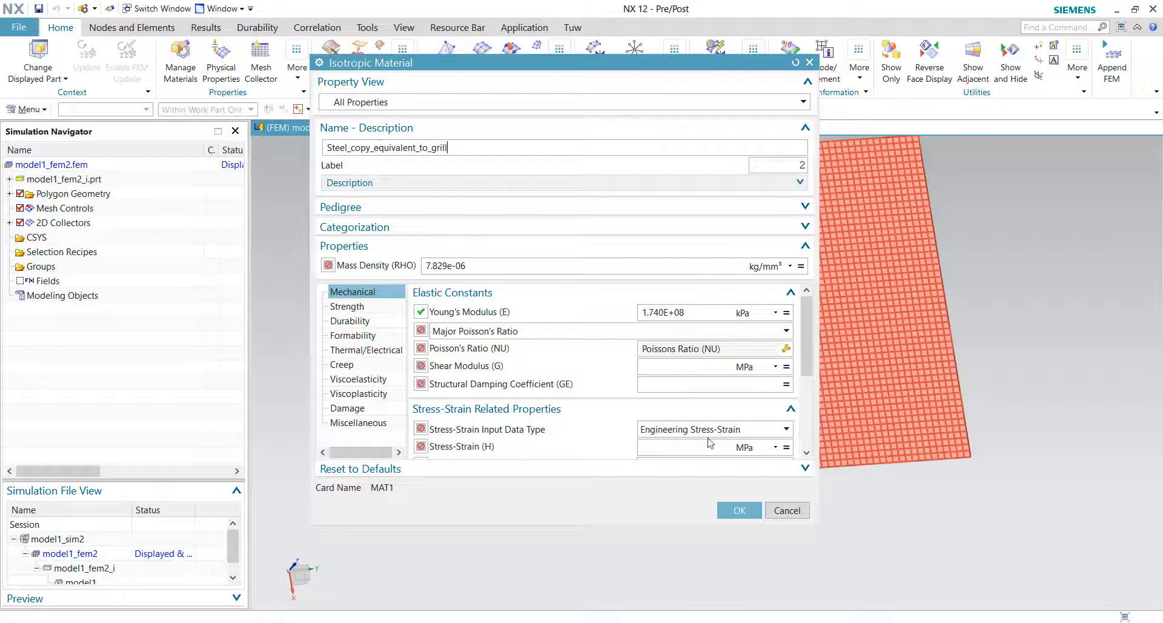
left_click(733, 510)
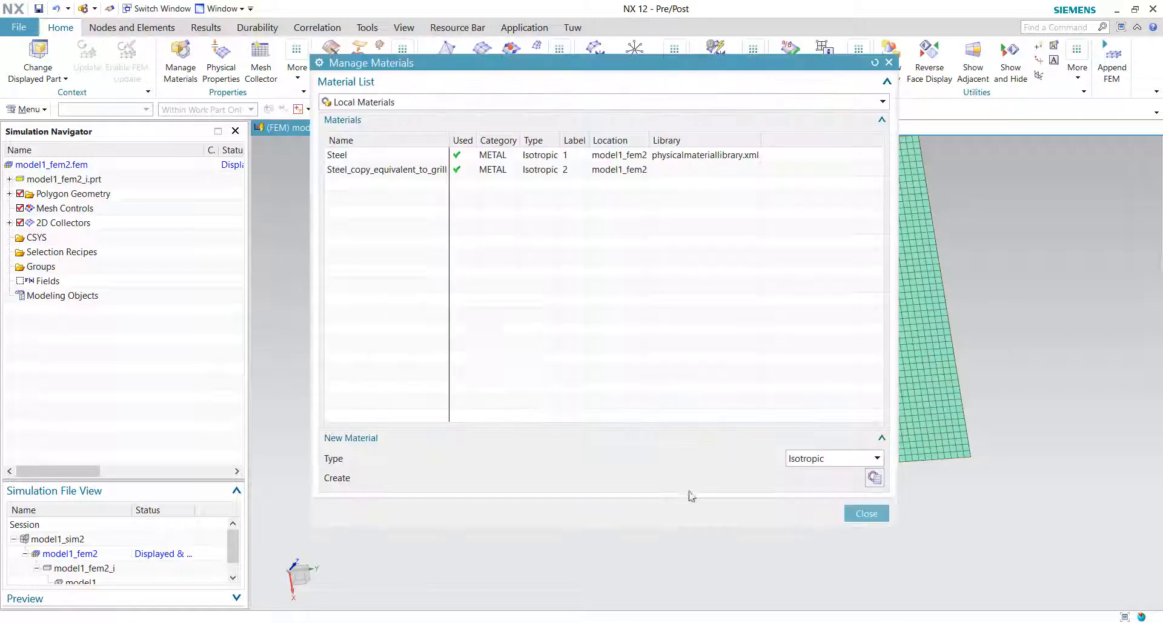
left_click(867, 513)
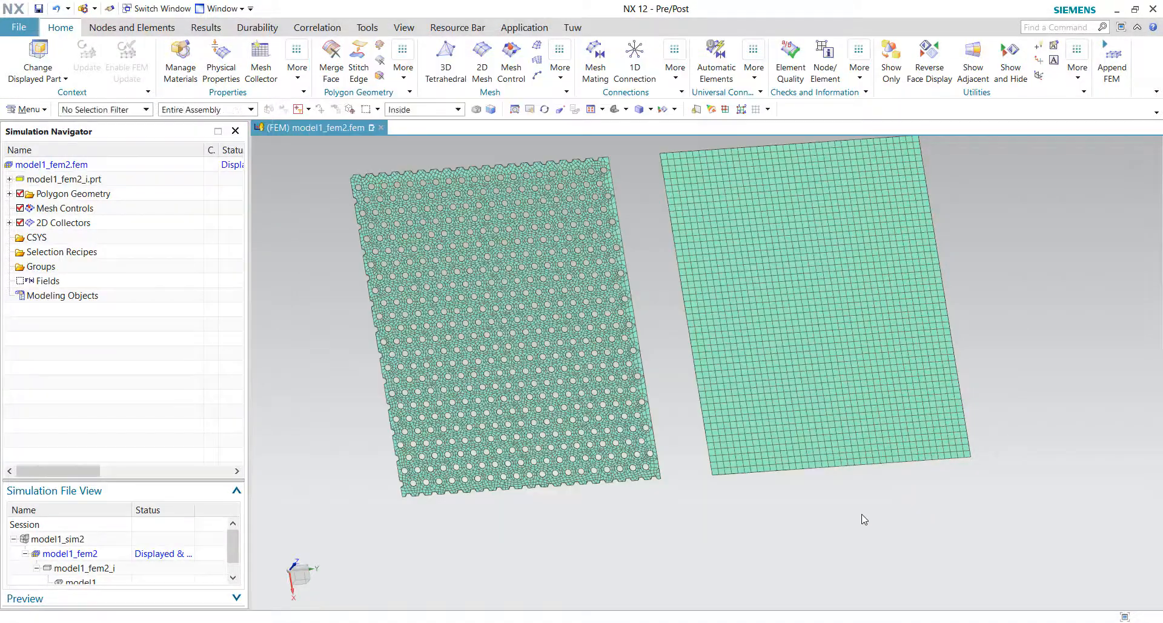
Step: Open the simulation file and solve Solution 1 again, closing the information and job monitor windows
double_click(107, 538)
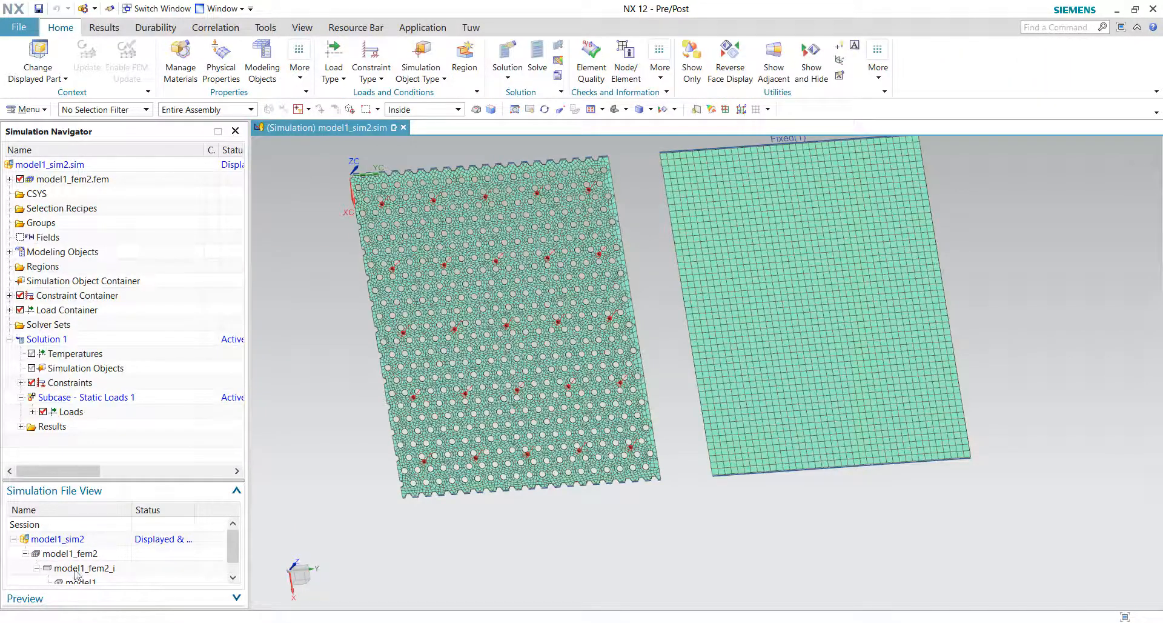
left_click(537, 59)
left_click(448, 244)
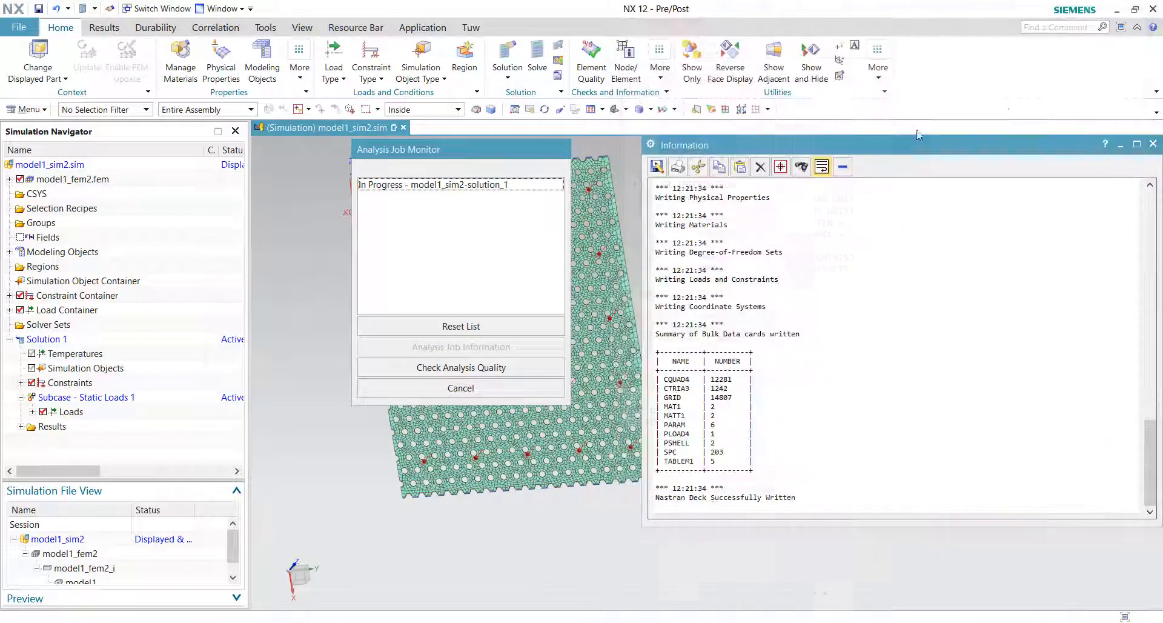
left_click(1152, 144)
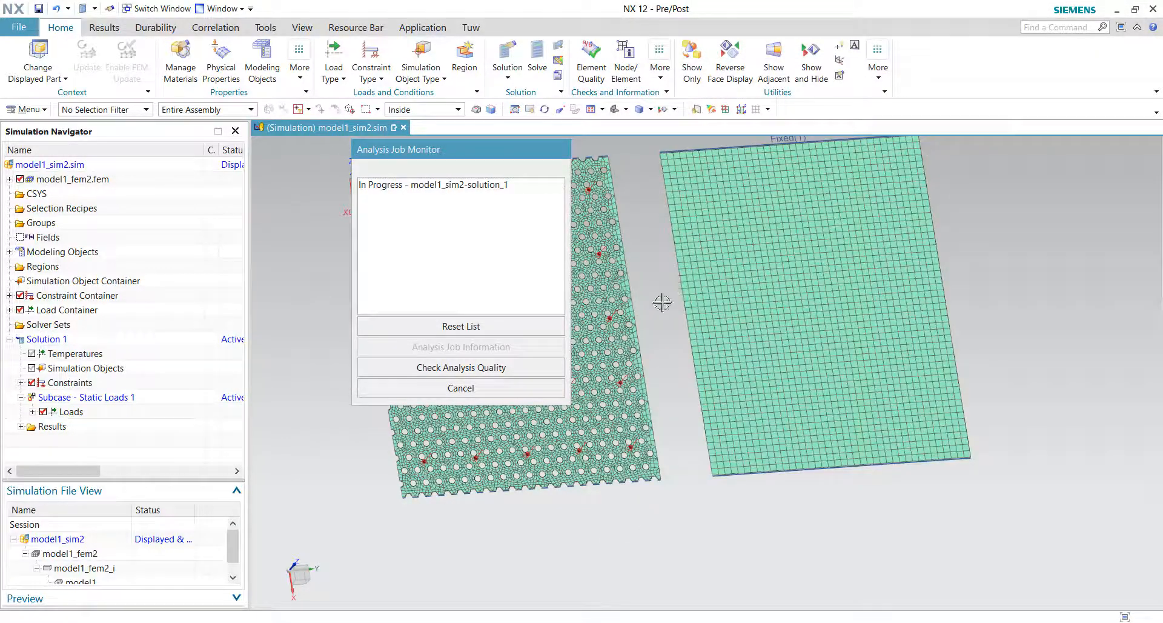
left_click(441, 388)
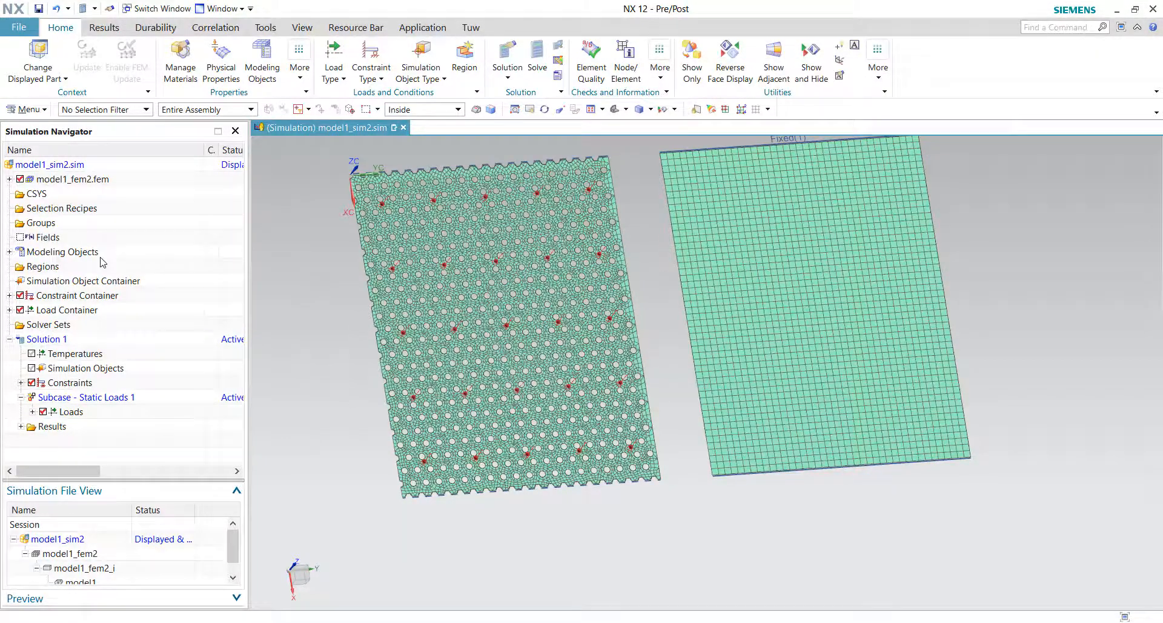
Step: Open Solution 1's Structural results to display the displacement contour of both plates
left_click(19, 426)
double_click(73, 441)
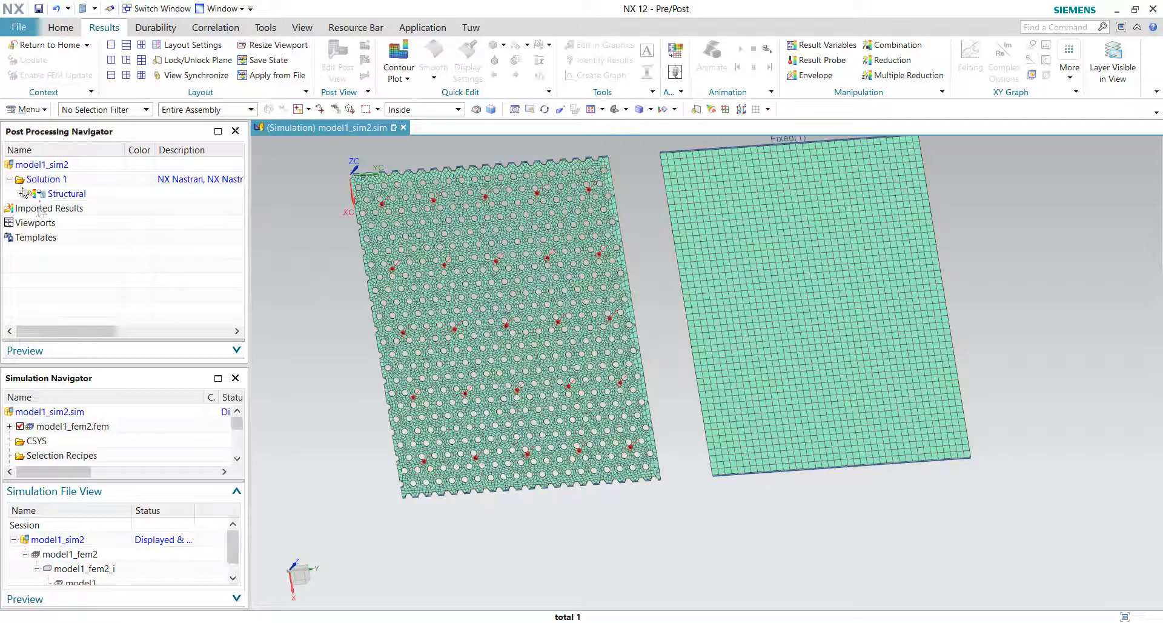
left_click(22, 193)
double_click(79, 208)
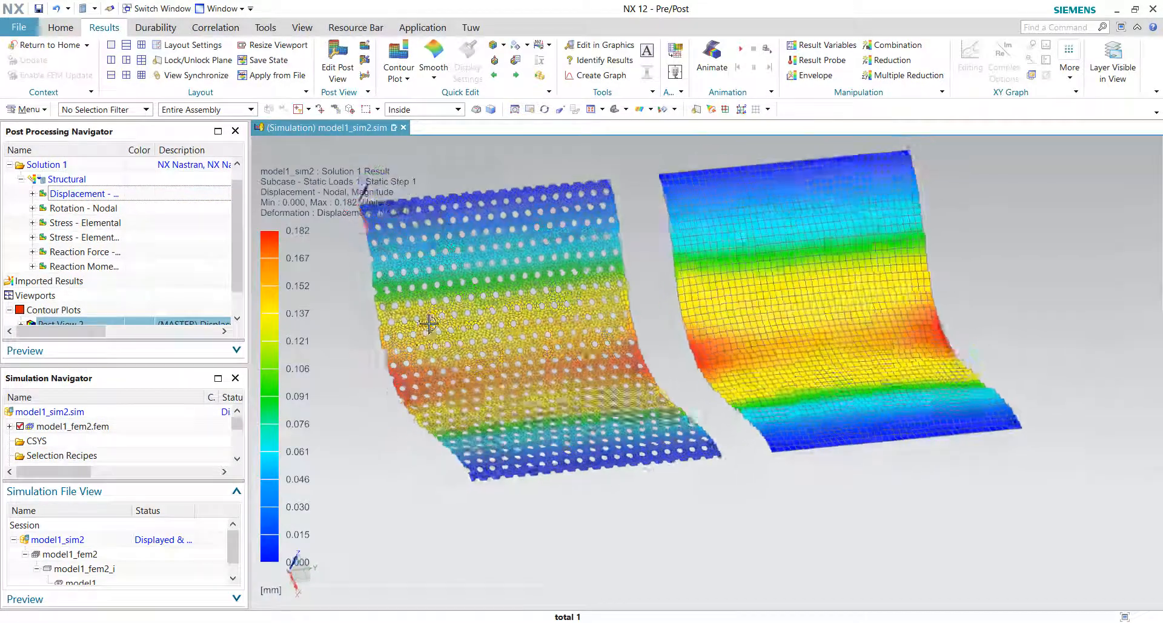
left_click(503, 44)
left_click(512, 79)
middle_click_drag(700, 340, 384, 473, "shift")
scroll(54, 296, "down", 1)
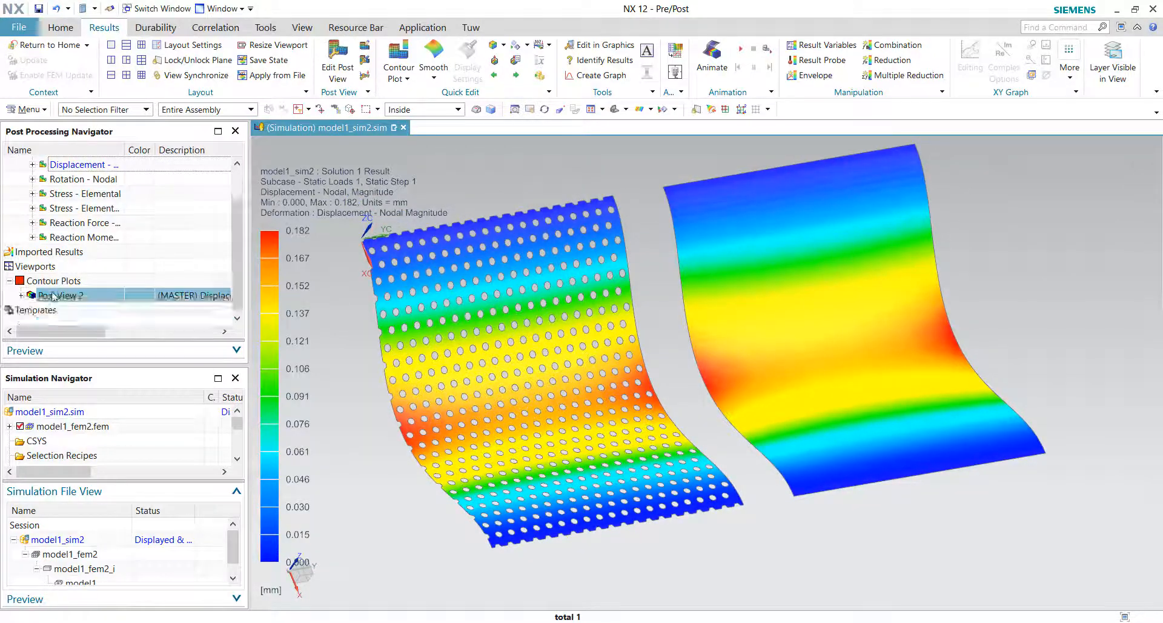
Step: Compare each plate's displacement by toggling the visibility of 2d_mesh(1) and 2d_mesh(2) in Post View 2
left_click(21, 295)
left_click(32, 296)
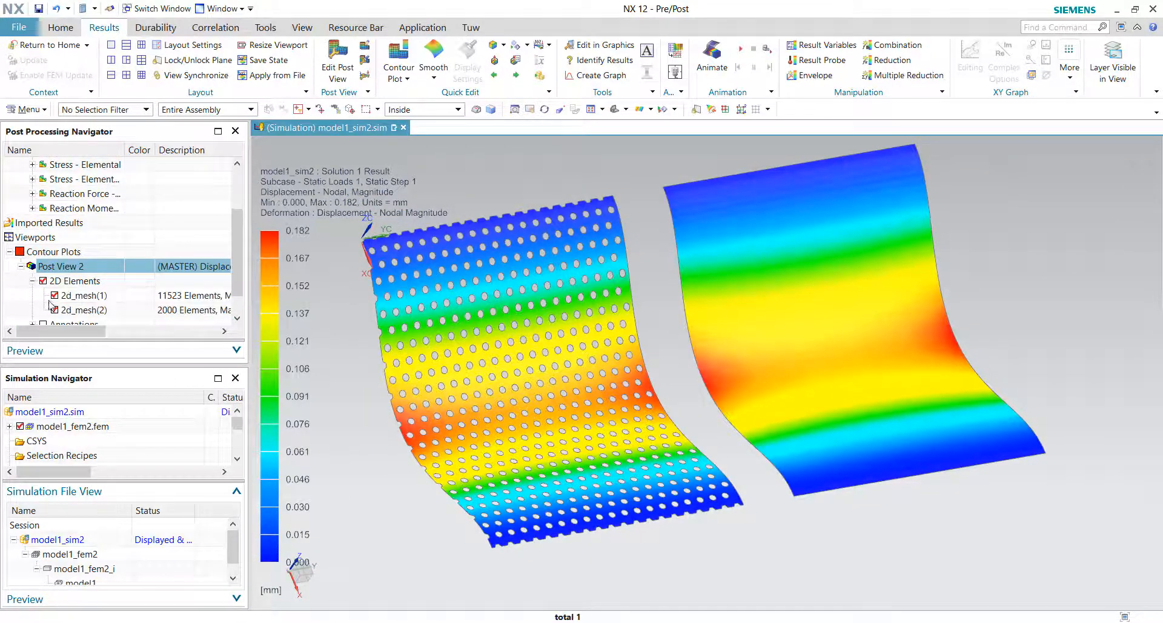
left_click(55, 310)
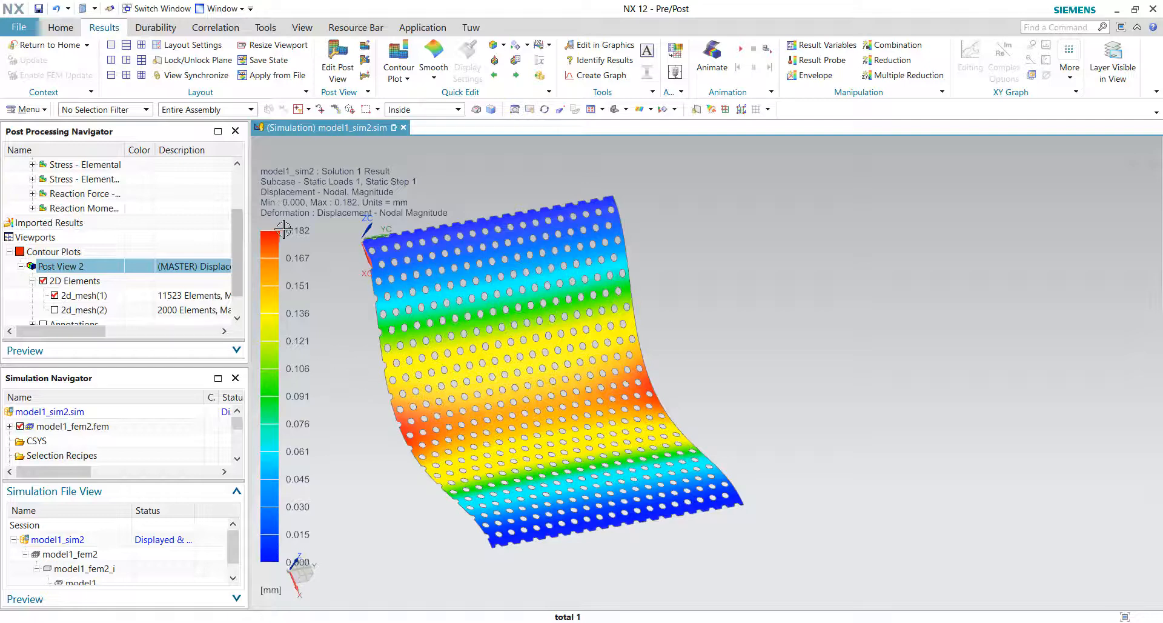
left_click(54, 296)
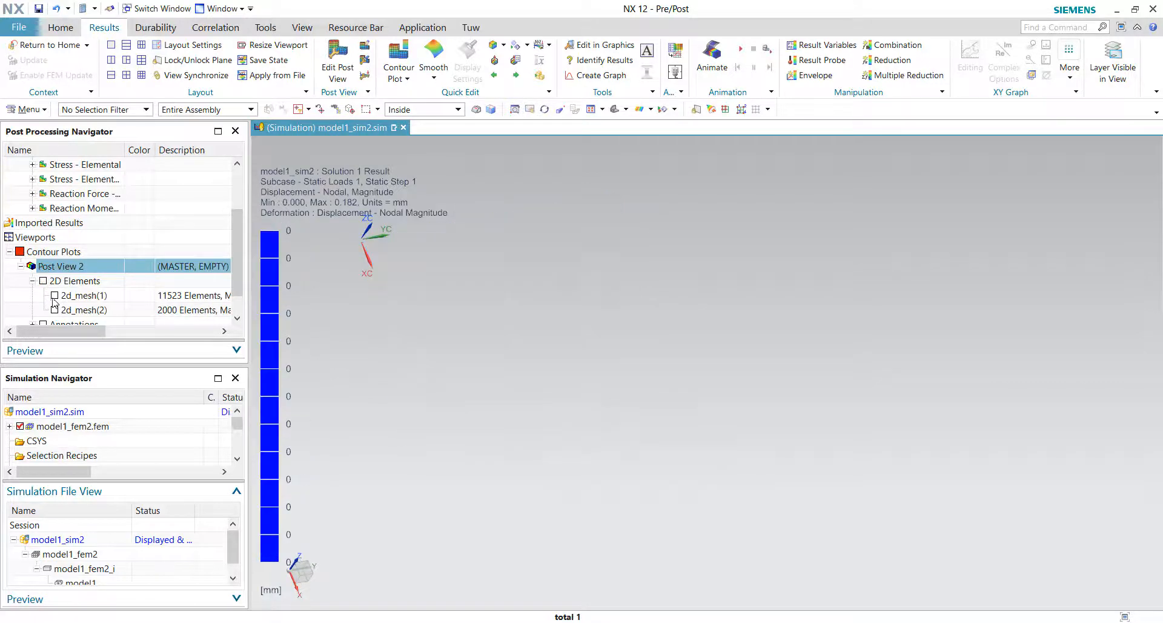
left_click(56, 310)
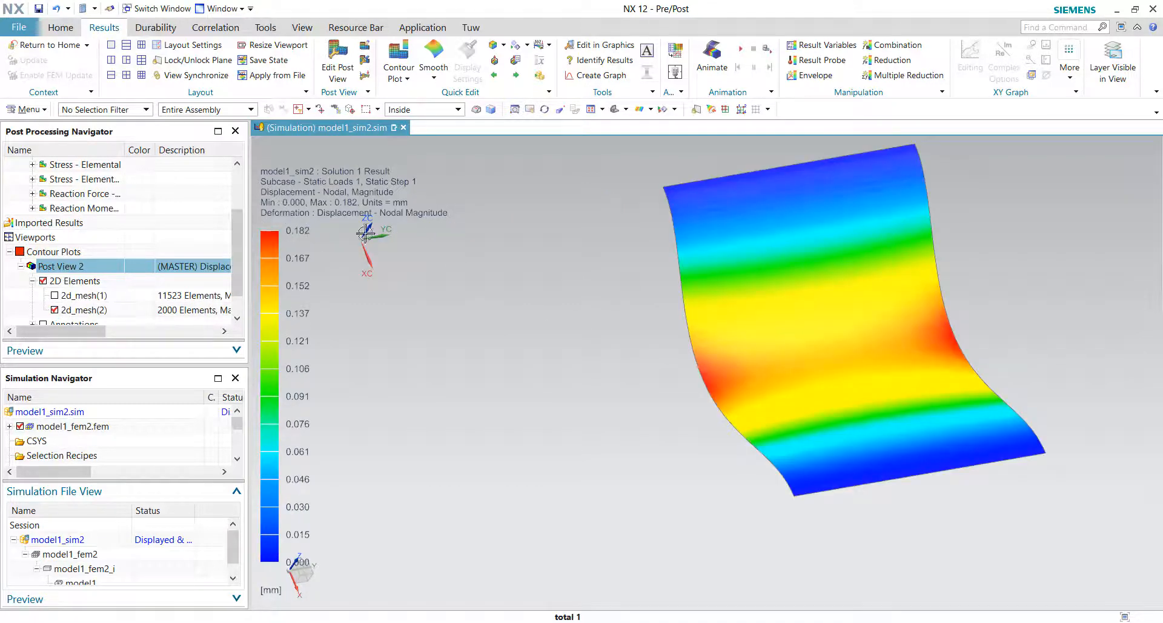
left_click(55, 296)
Step: Display the Element-Nodal Von-Mises stress contour and examine the stress around the perforated plate's holes
mouse_move(450, 336)
middle_mouse_down()
mouse_move(472, 389)
mouse_move(437, 347)
middle_mouse_up()
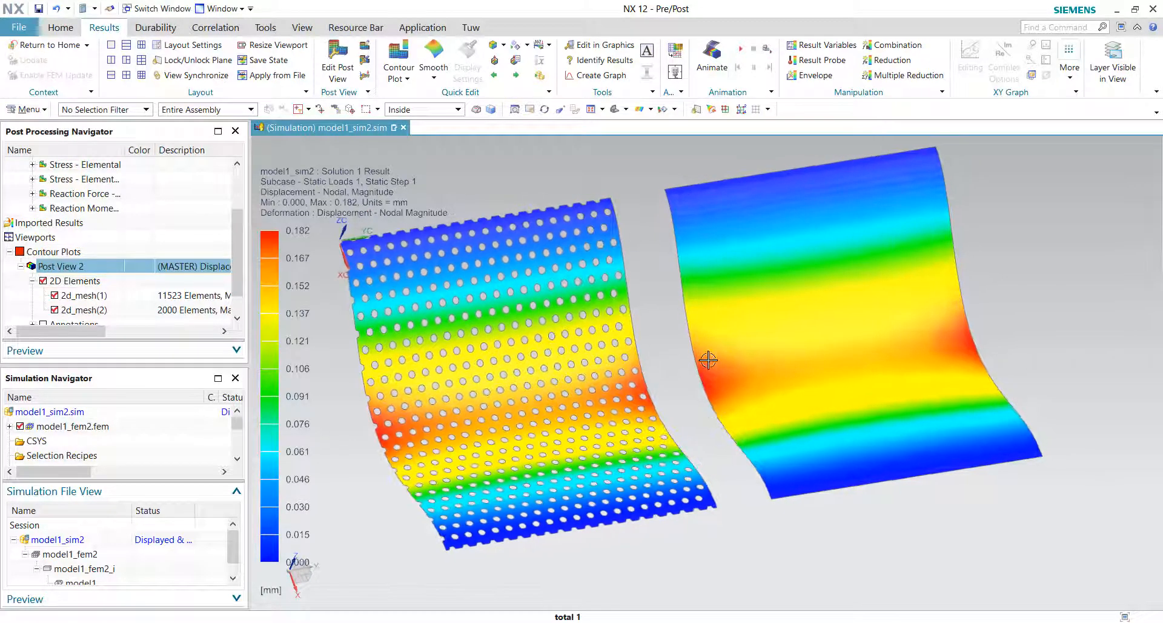
middle_click_drag(708, 360, 692, 300)
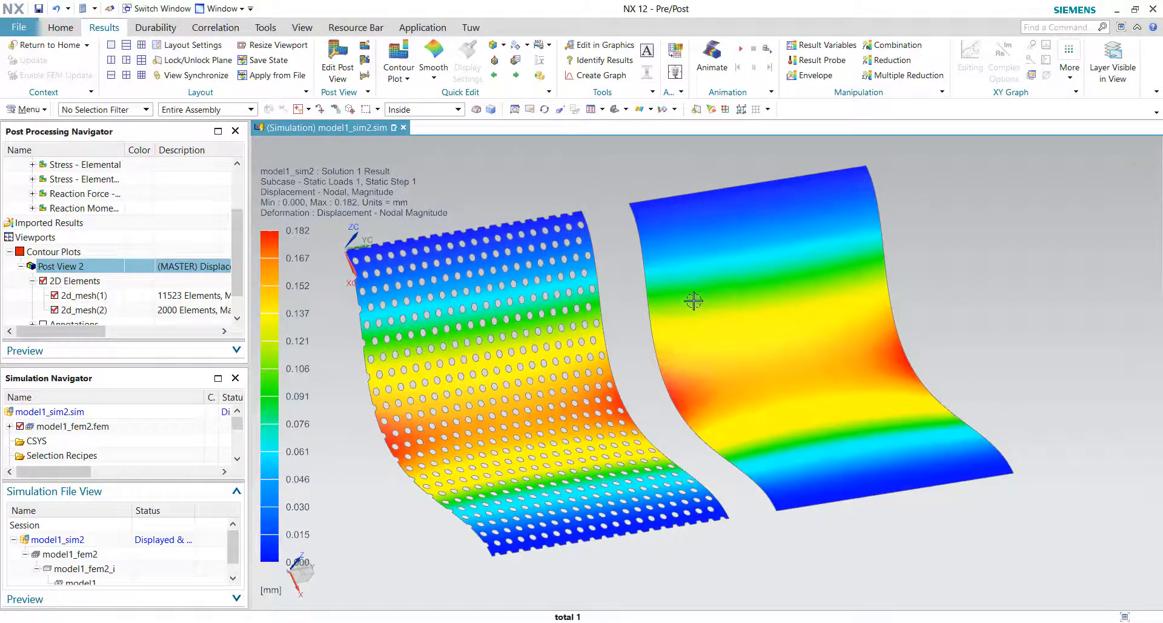
middle_click_drag(618, 345, 501, 368)
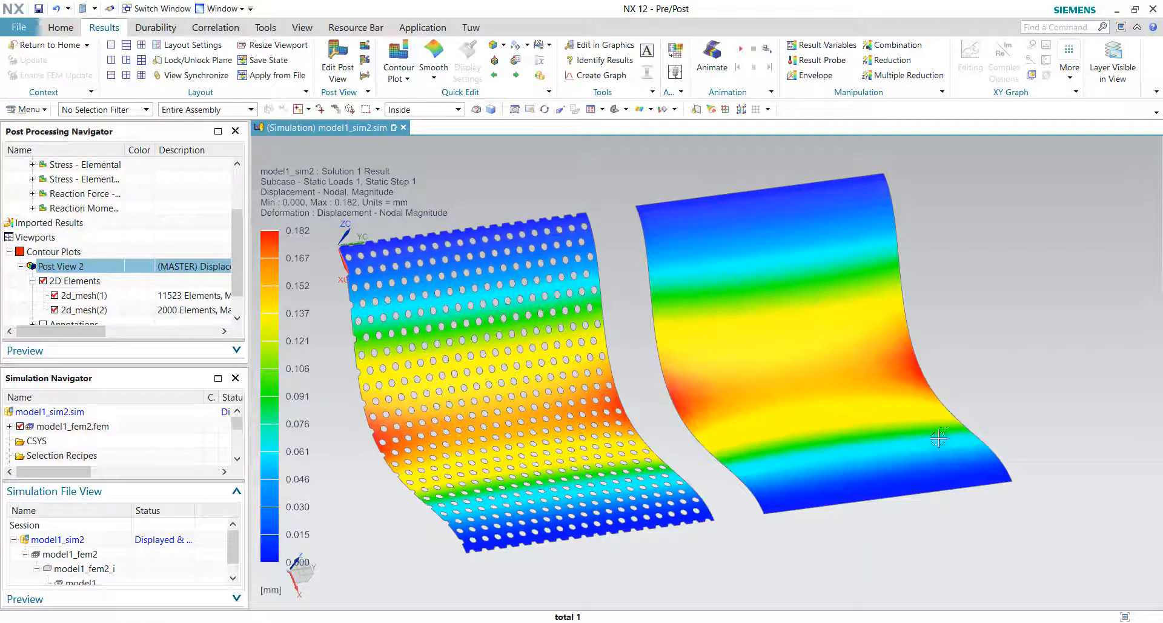
middle_click_drag(939, 438, 844, 468)
scroll(127, 201, "up", 2)
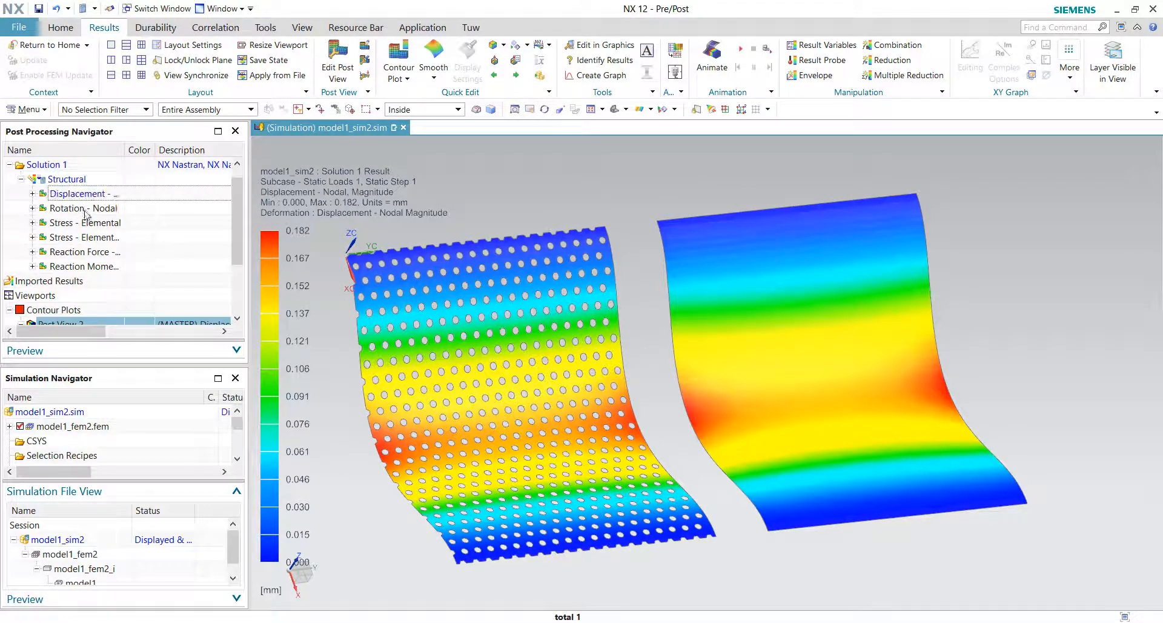
double_click(81, 237)
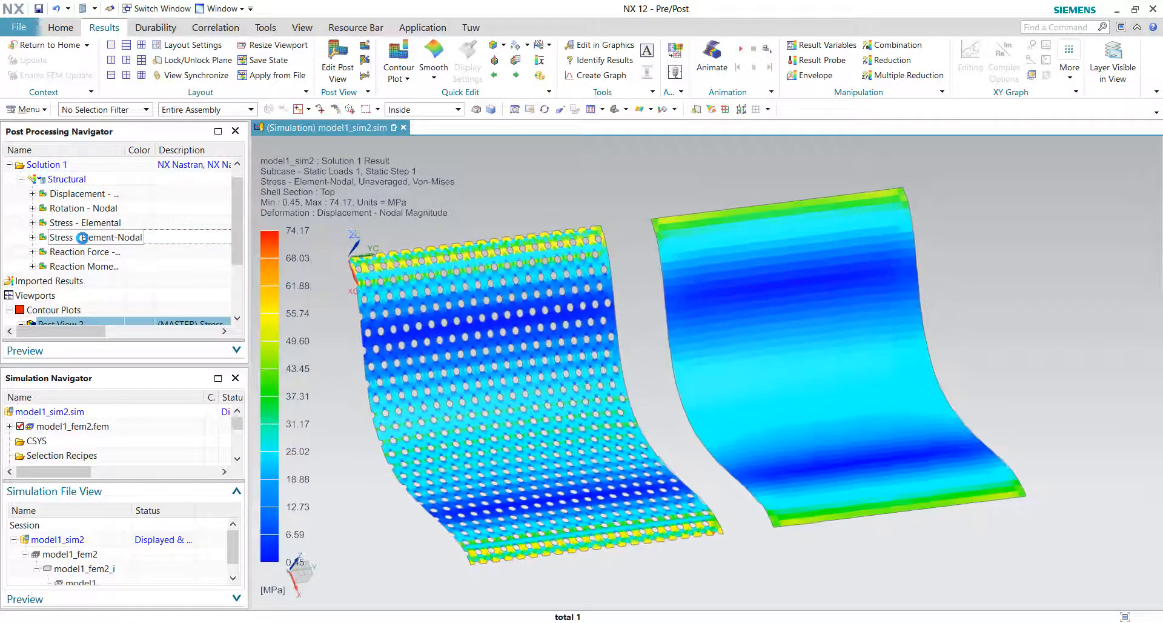
middle_click_drag(551, 398, 796, 338)
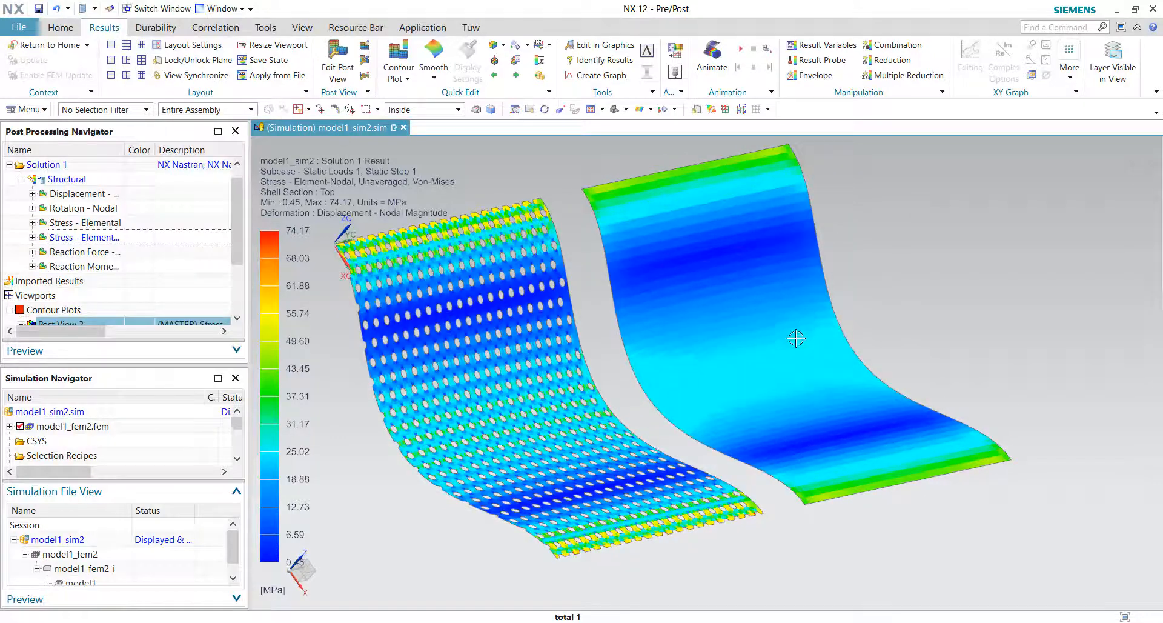
middle_click_drag(614, 415, 466, 418)
scroll(469, 420, "up", 10)
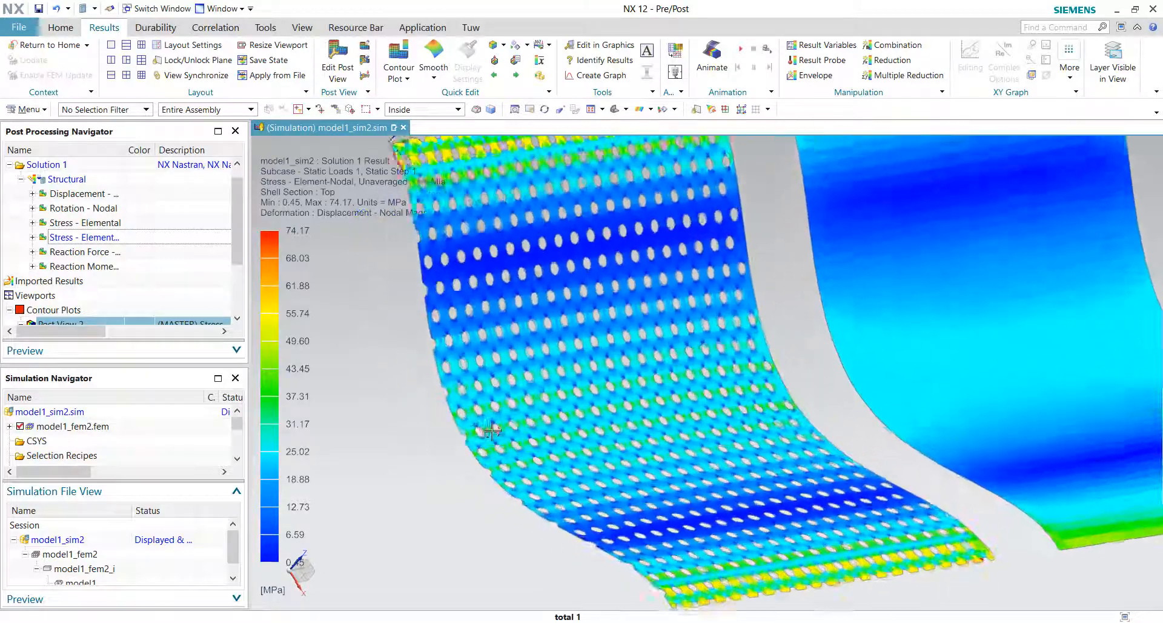
scroll(506, 461, "down", 10)
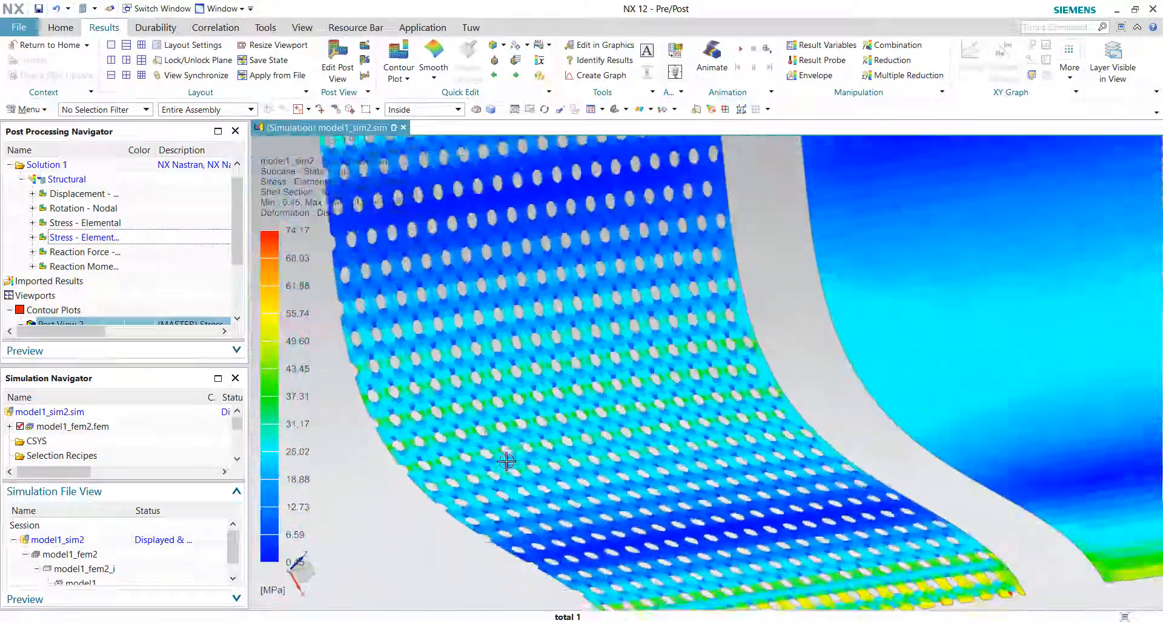
middle_click_drag(643, 417, 640, 416)
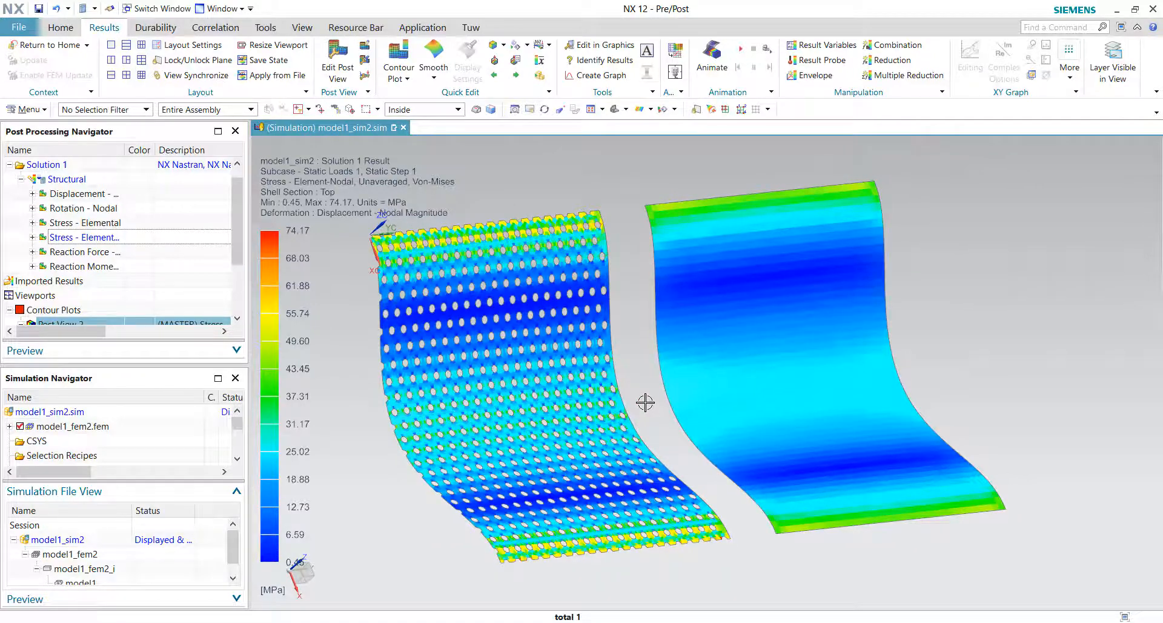